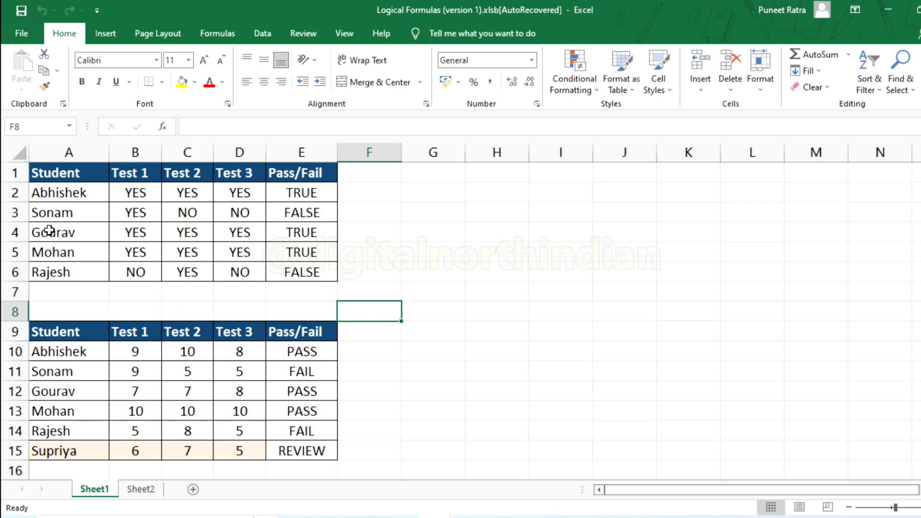
Step: Review the student list, the three test columns and the Pass/Fail cells E2:E6 in the first table
{"action": "left_click_drag", "start_coordinate": [53, 194], "coordinate": [55, 272]}
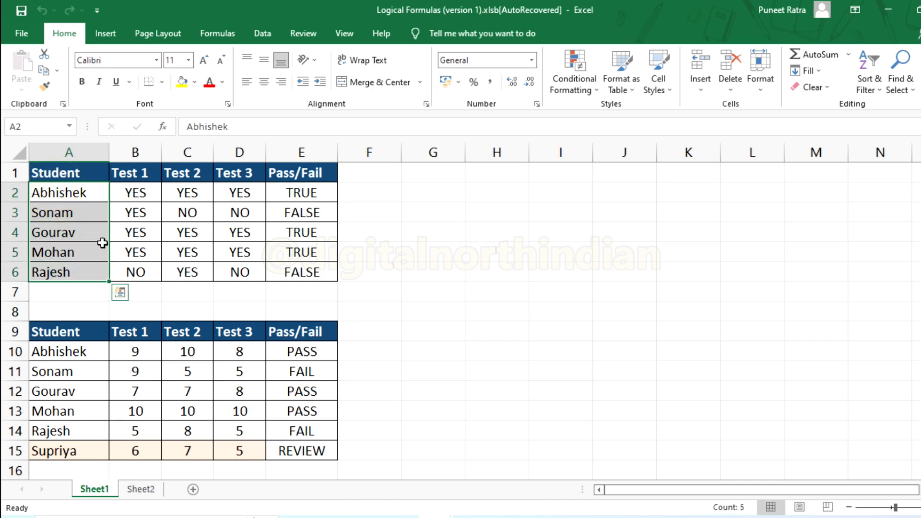
{"action": "left_click", "coordinate": [138, 174]}
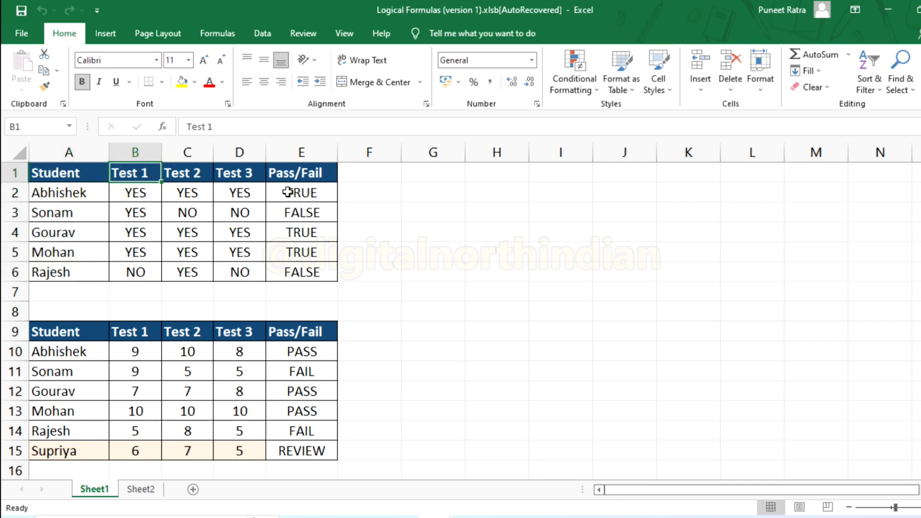
{"action": "left_click", "coordinate": [232, 174]}
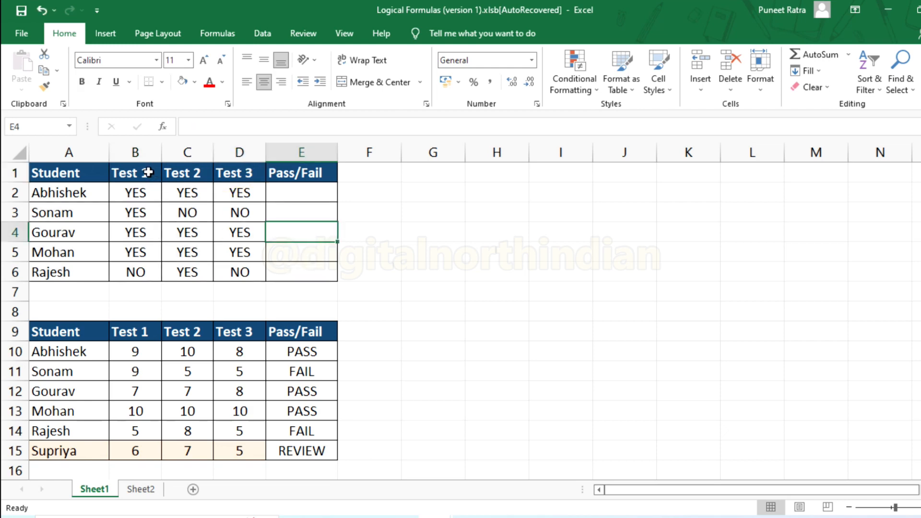
{"action": "left_click", "coordinate": [132, 190]}
{"action": "left_click", "coordinate": [190, 213]}
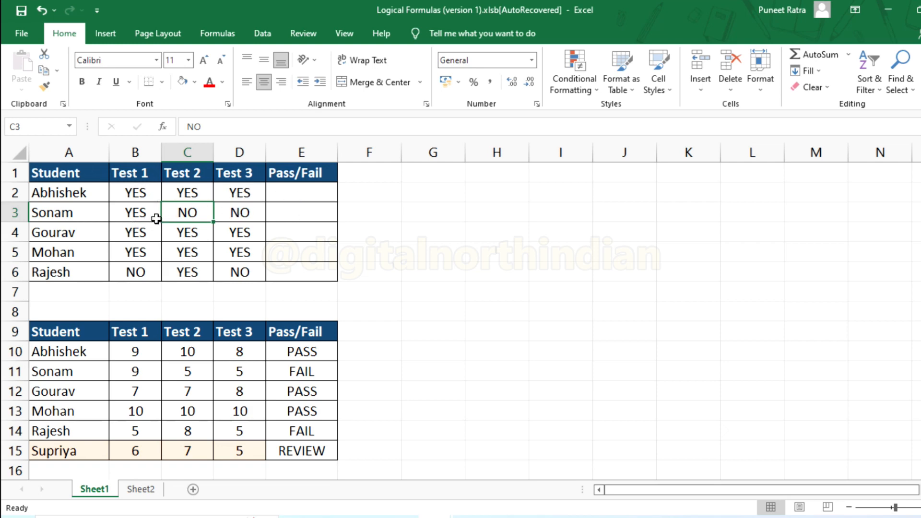
{"action": "left_click", "coordinate": [239, 213]}
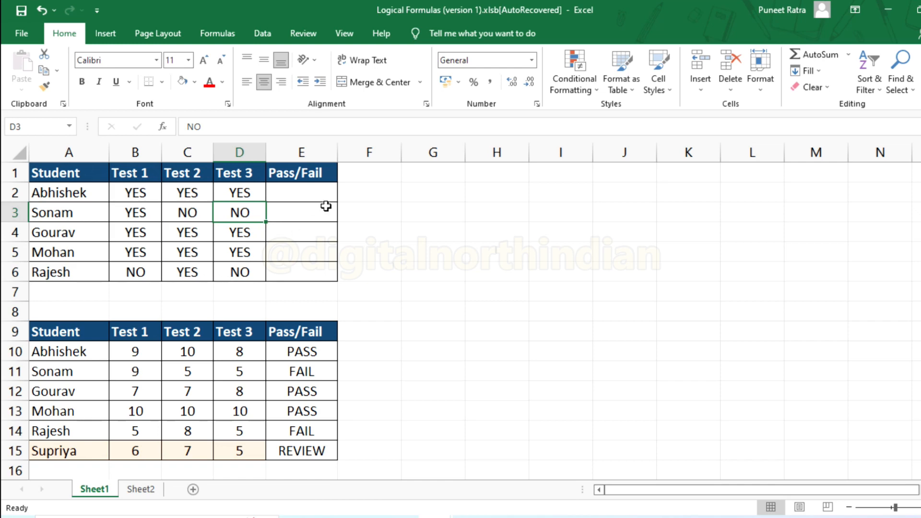
{"action": "left_click", "coordinate": [321, 191]}
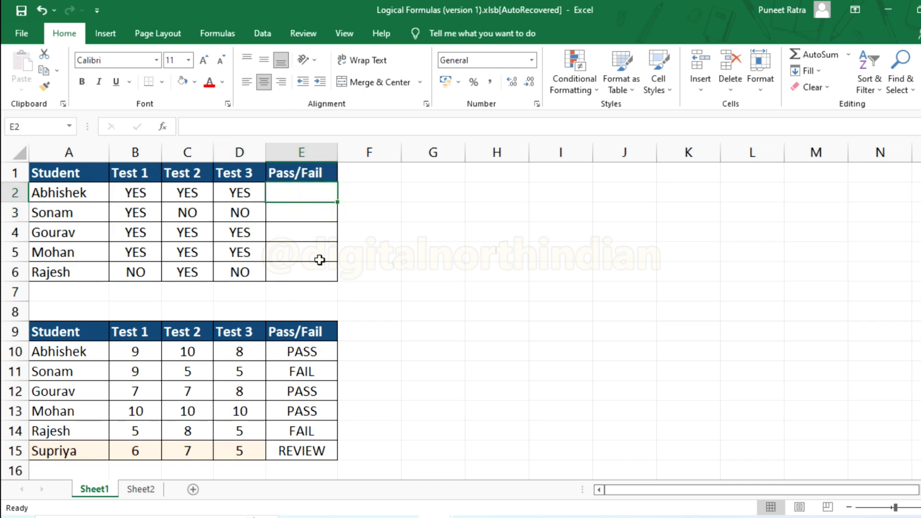
{"action": "left_click_drag", "start_coordinate": [304, 191], "coordinate": [308, 278]}
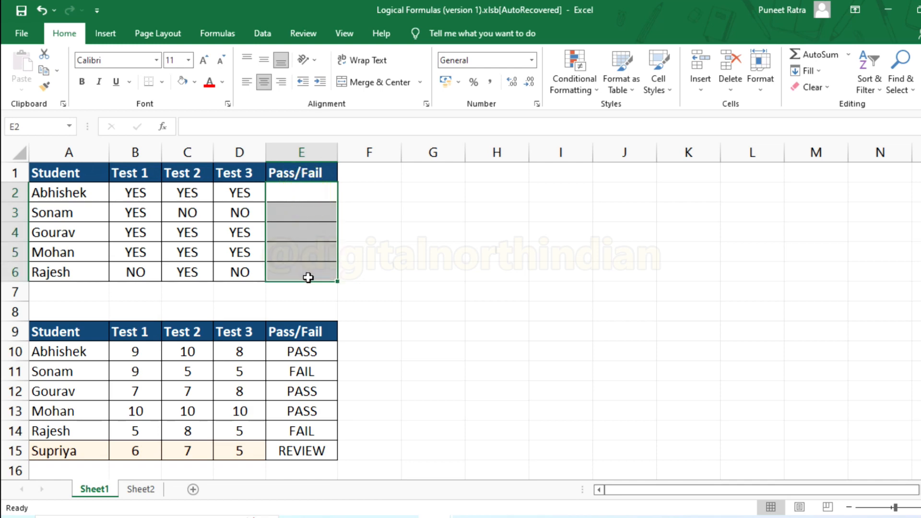
{"action": "left_click", "coordinate": [319, 208]}
Step: Begin an AND formula in cell E2 with the first condition B2="YES"
{"action": "left_click", "coordinate": [322, 194]}
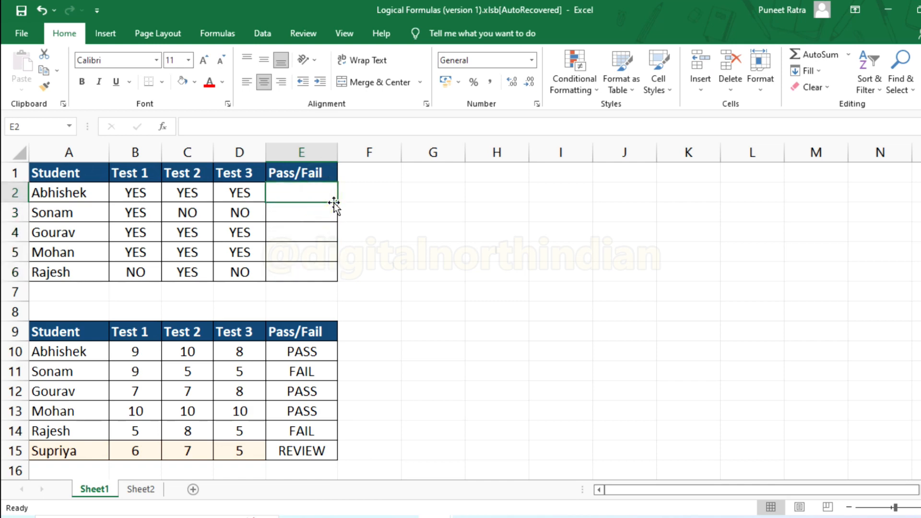
{"action": "type", "text": "=and"}
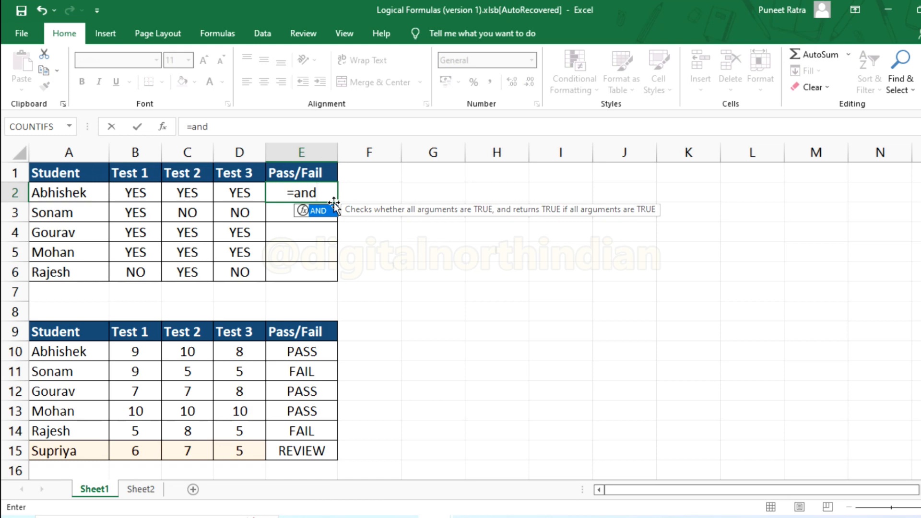
{"action": "key", "text": "Tab"}
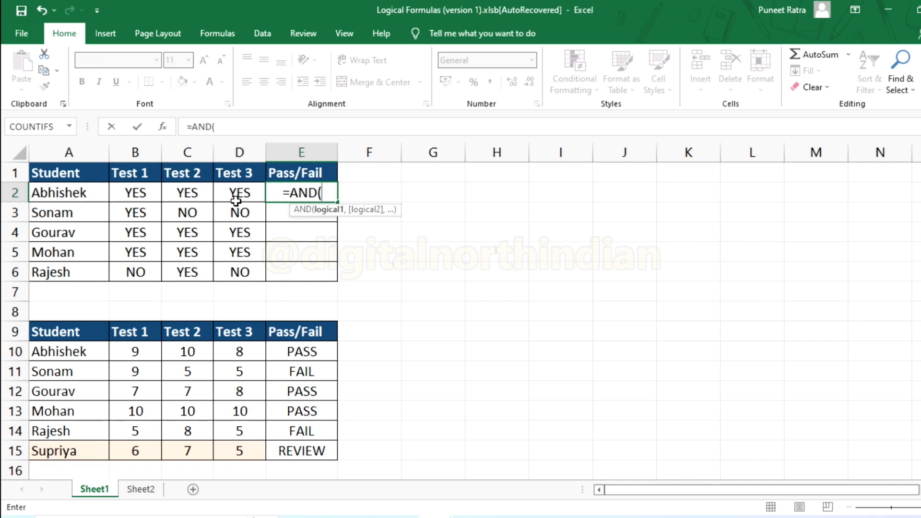
{"action": "key", "text": "Left"}
{"action": "key", "text": "Left"}
{"action": "key", "text": "Left"}
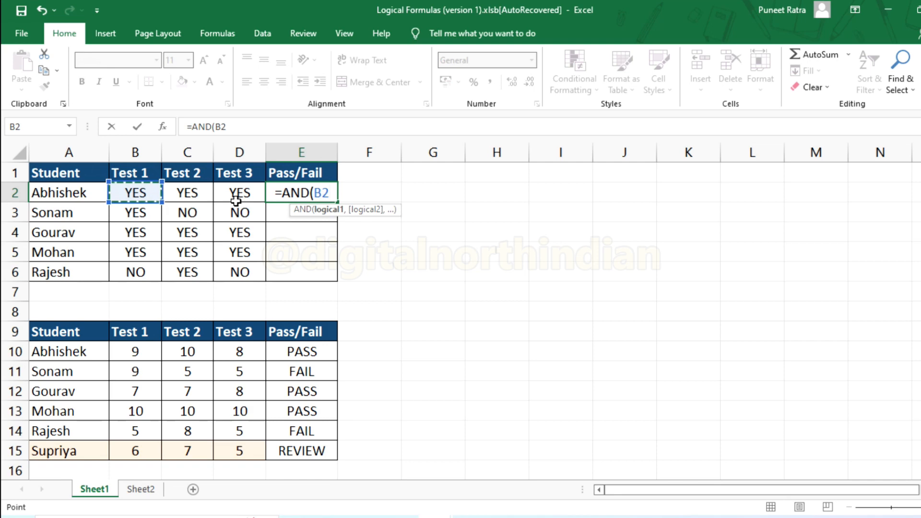
{"action": "type", "text": "="}
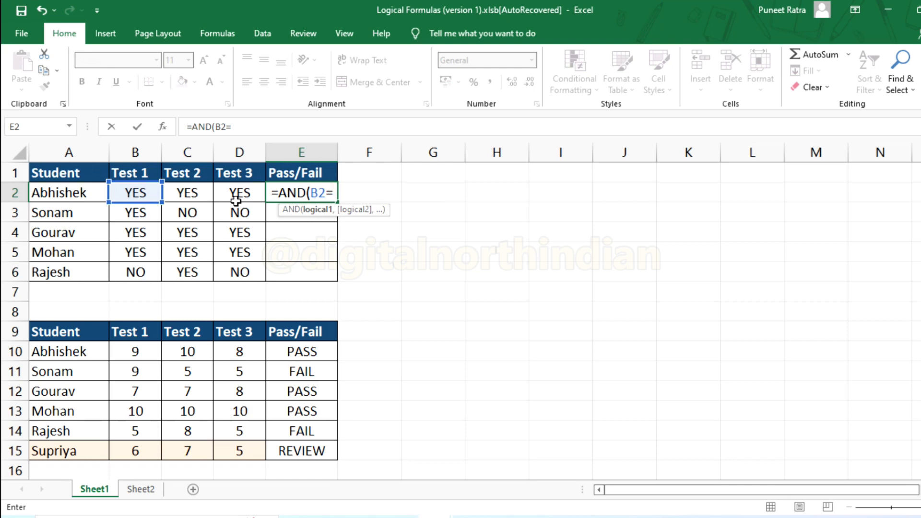
{"action": "type", "text": "\""}
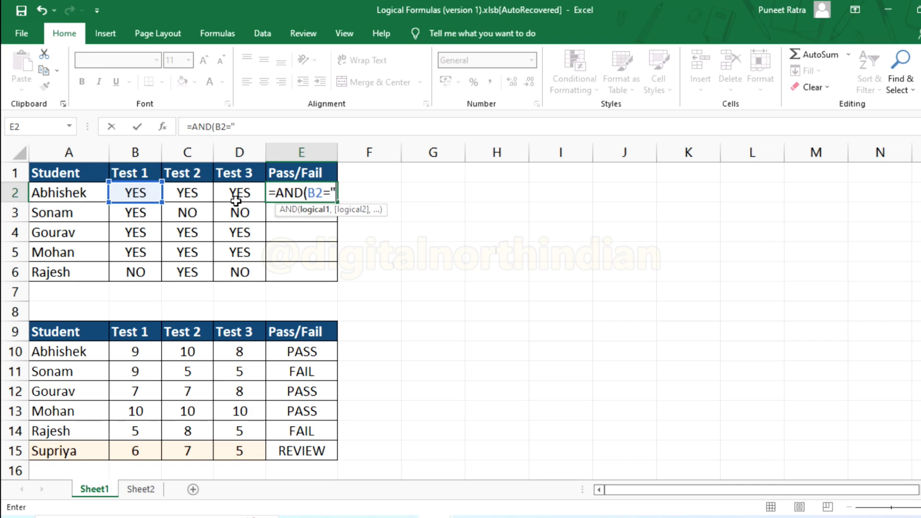
{"action": "type", "text": "YES"}
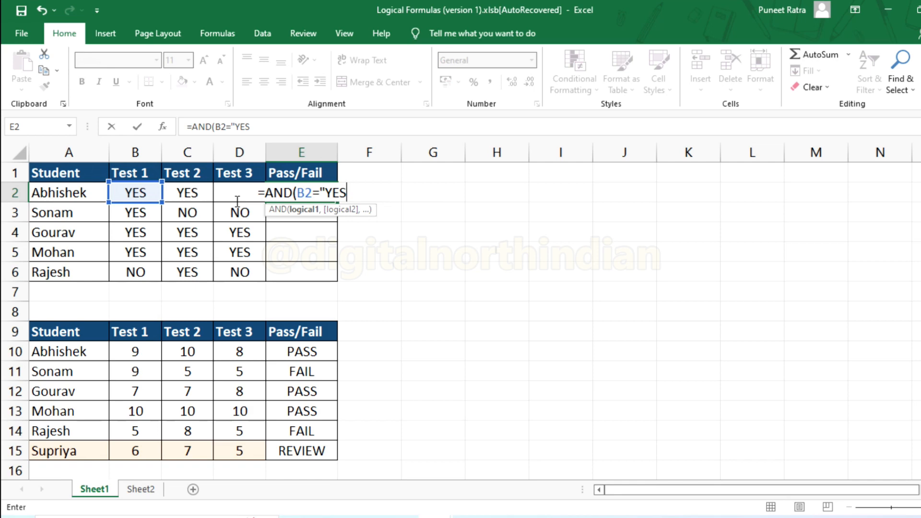
{"action": "type", "text": "\""}
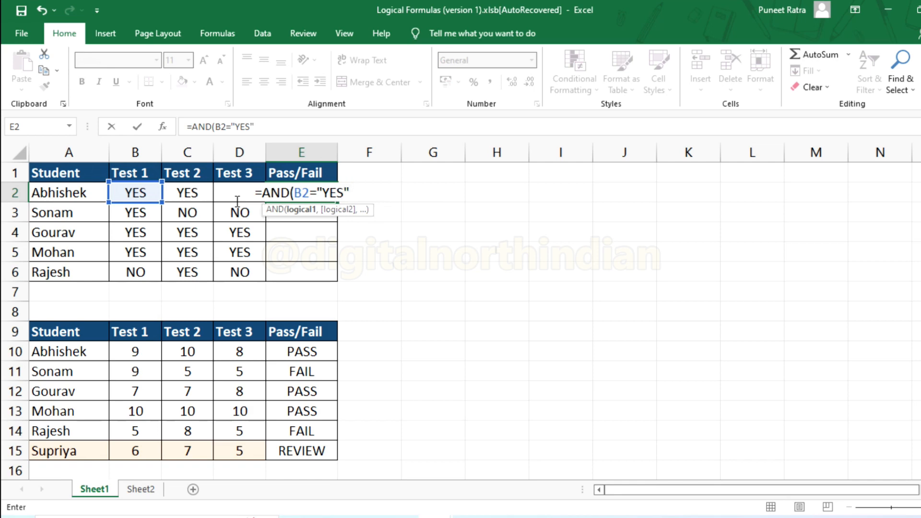
Step: Add C2="YES" as the second condition of the AND formula in E2
{"action": "type", "text": ","}
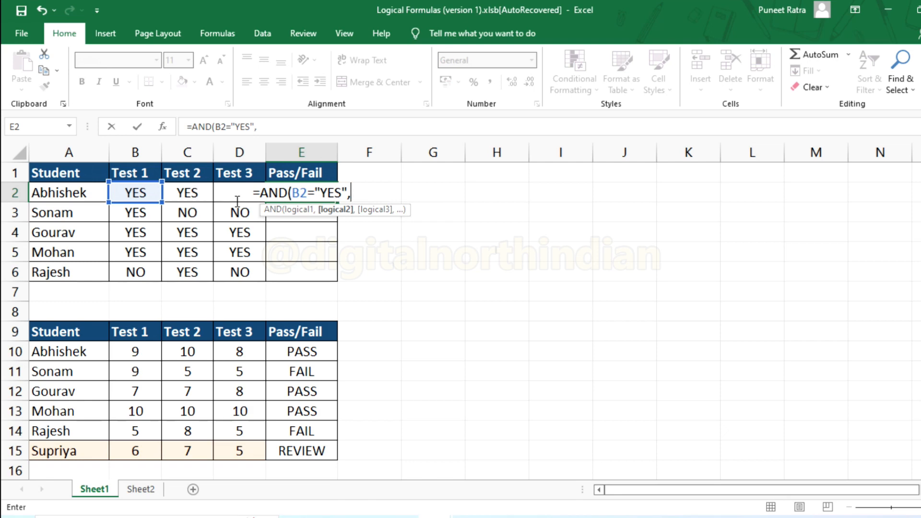
{"action": "key", "text": "Left"}
{"action": "key", "text": "Left"}
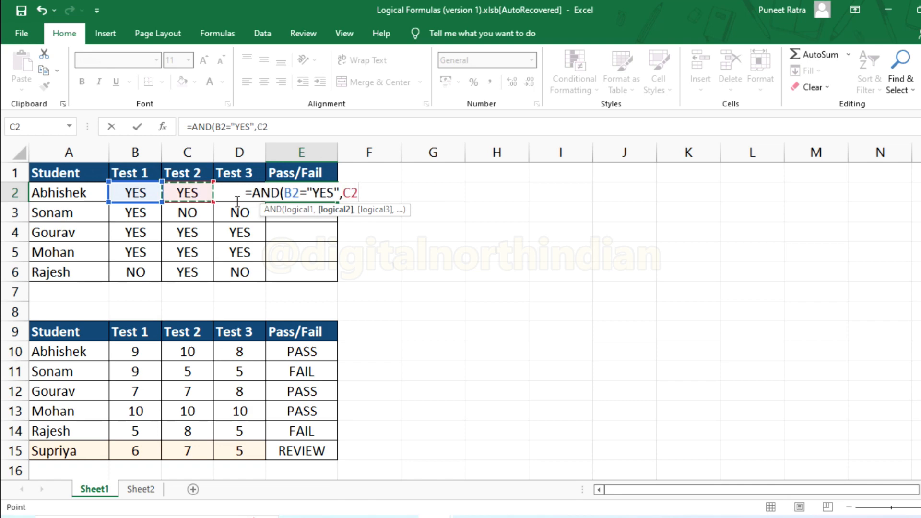
{"action": "type", "text": ","}
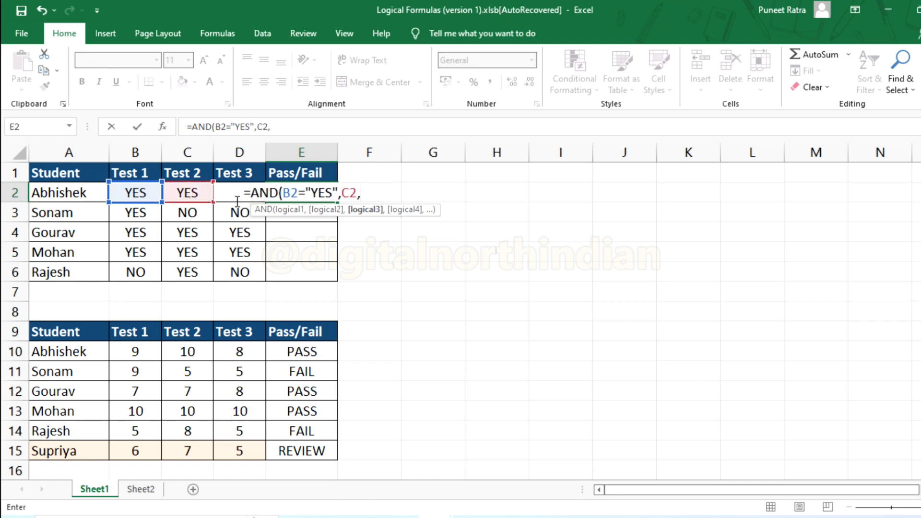
{"action": "key", "text": "BackSpace"}
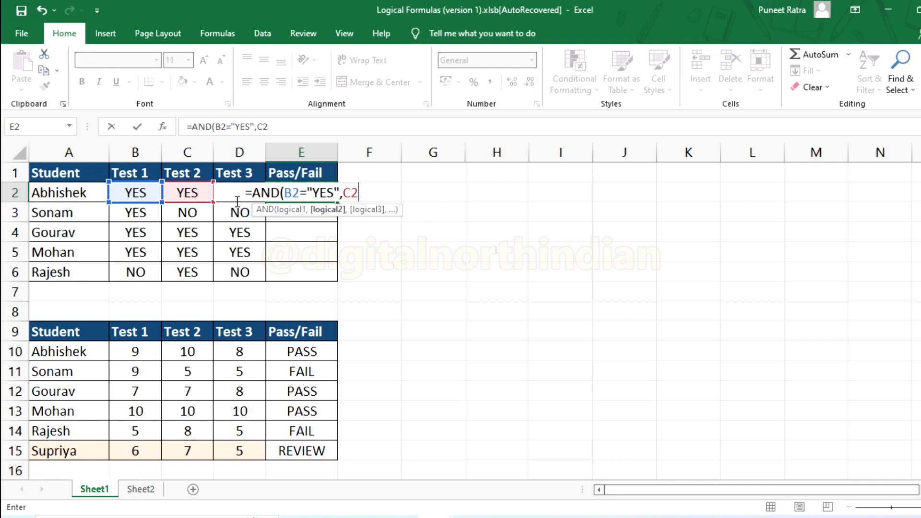
{"action": "type", "text": "="}
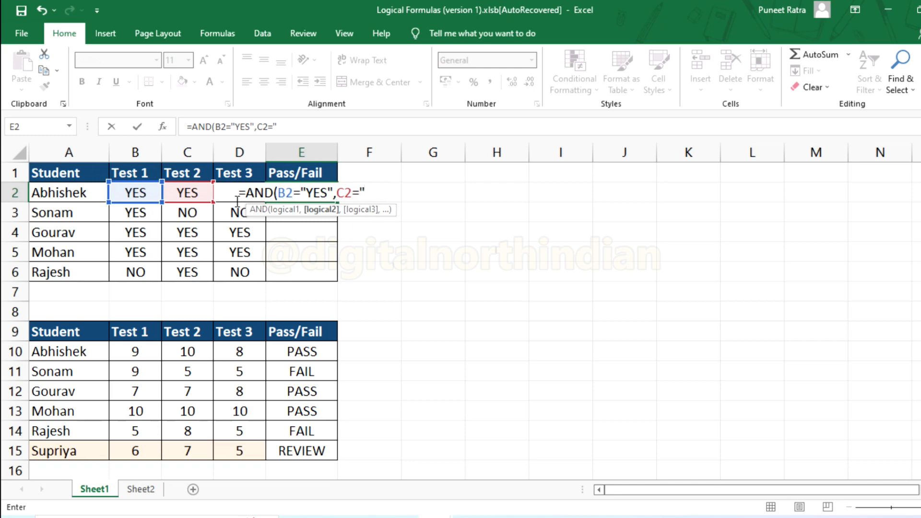
{"action": "type", "text": "\"YES\""}
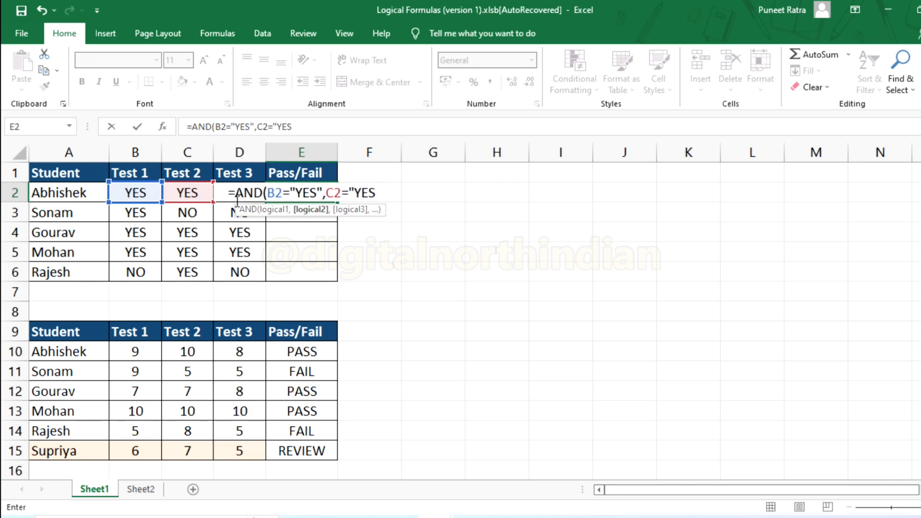
Step: Add D2="YES" as the third condition and enter the completed formula =AND(B2="YES",C2="YES",D2="YES") in E2
{"action": "type", "text": ","}
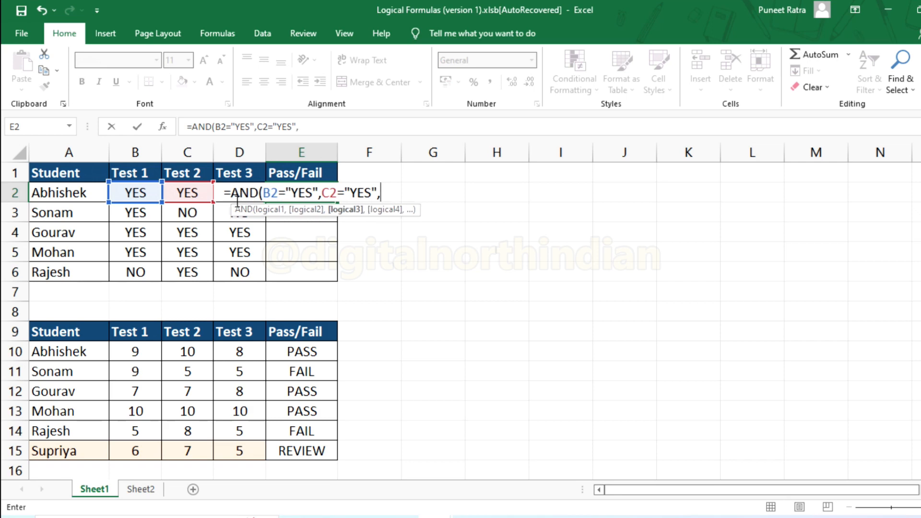
{"action": "type", "text": "D"}
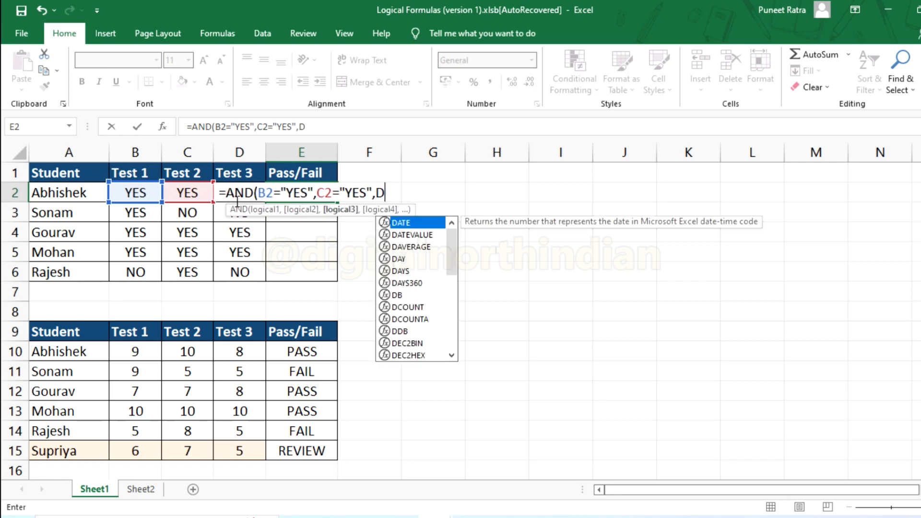
{"action": "type", "text": "2=\"Y"}
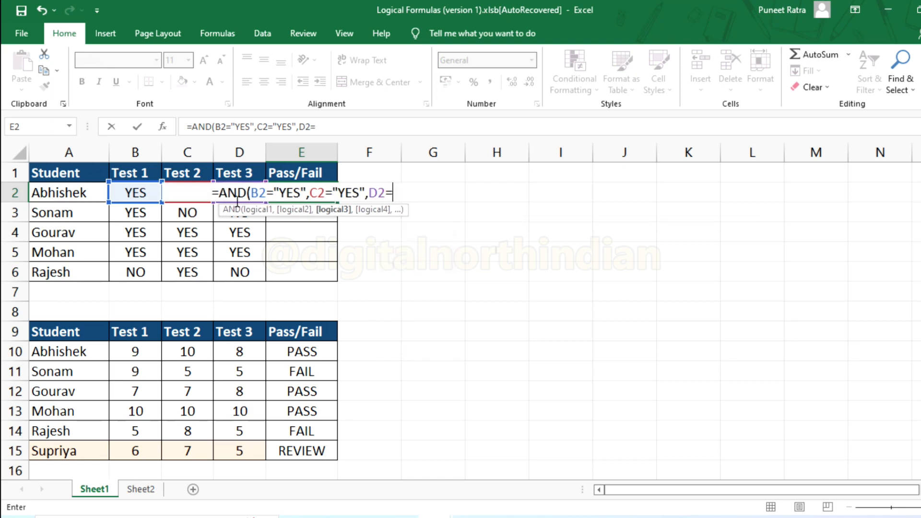
{"action": "type", "text": "ES"}
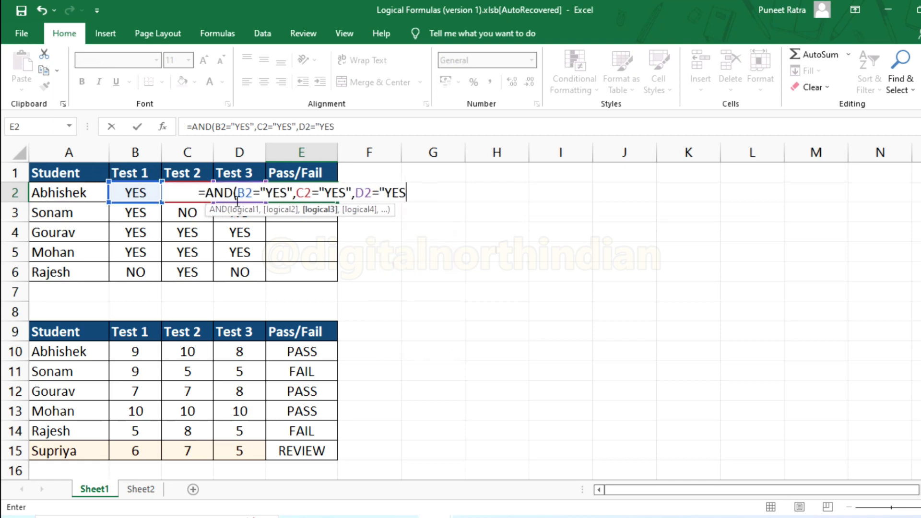
{"action": "type", "text": "\""}
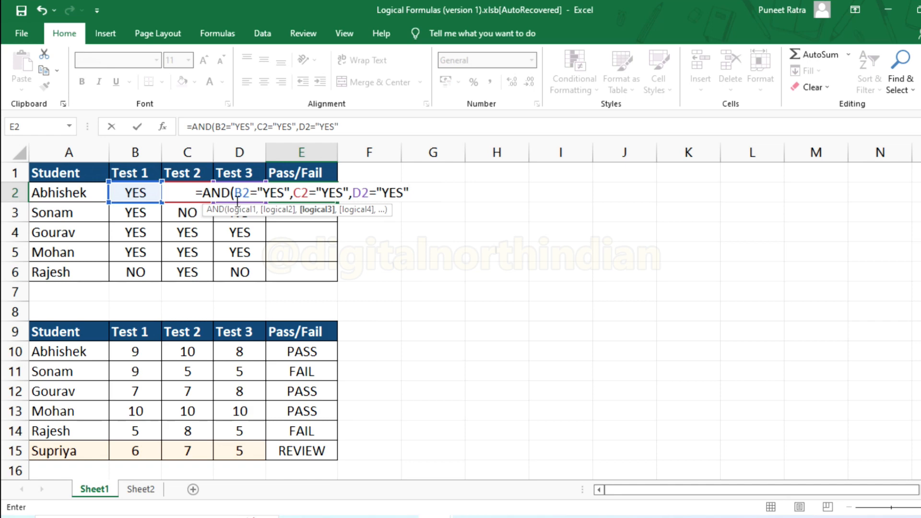
{"action": "type", "text": ")"}
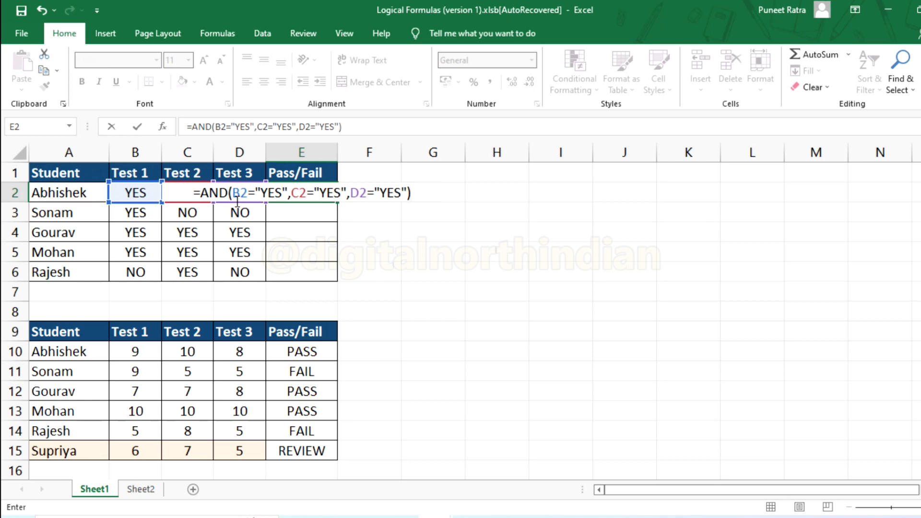
{"action": "key", "text": "Return"}
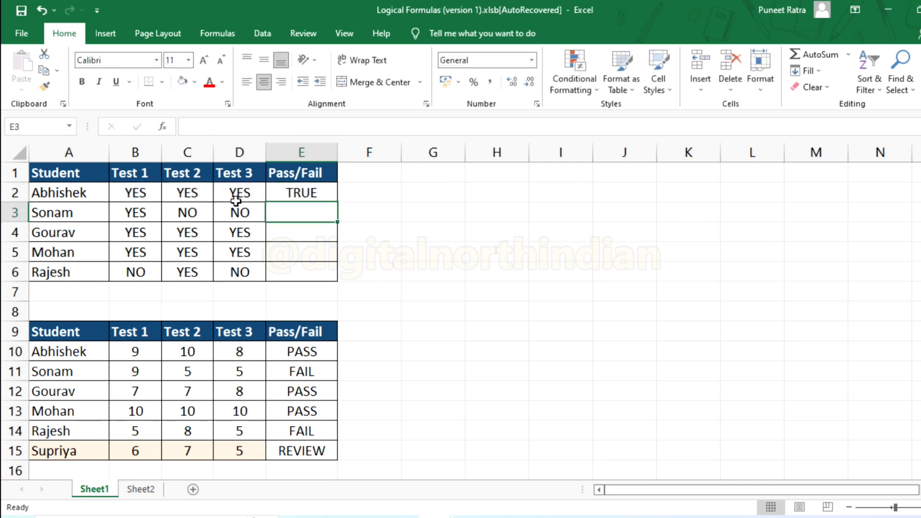
Step: Fill the AND formula from E2 down through E6 for the remaining students
{"action": "key", "text": "Up"}
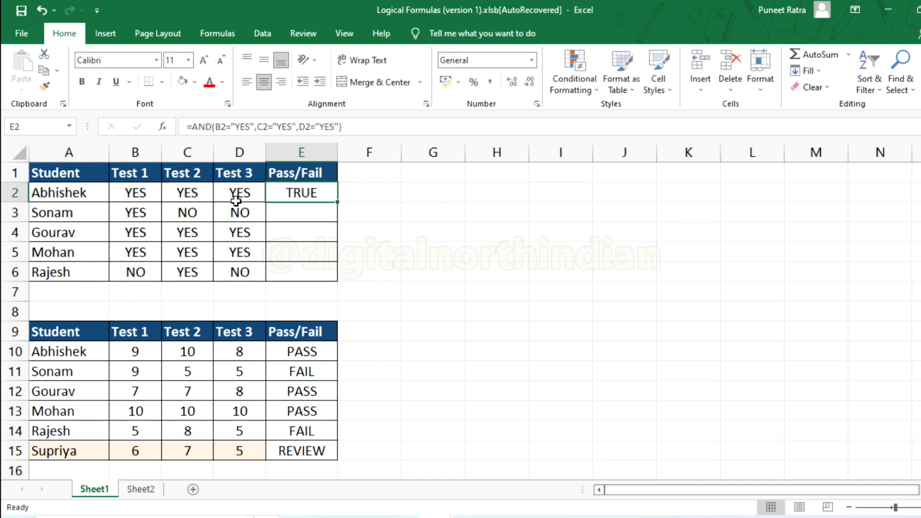
{"action": "key", "text": "shift+Down"}
{"action": "key", "text": "shift+Down"}
{"action": "key", "text": "shift+Down"}
{"action": "key", "text": "shift+Down"}
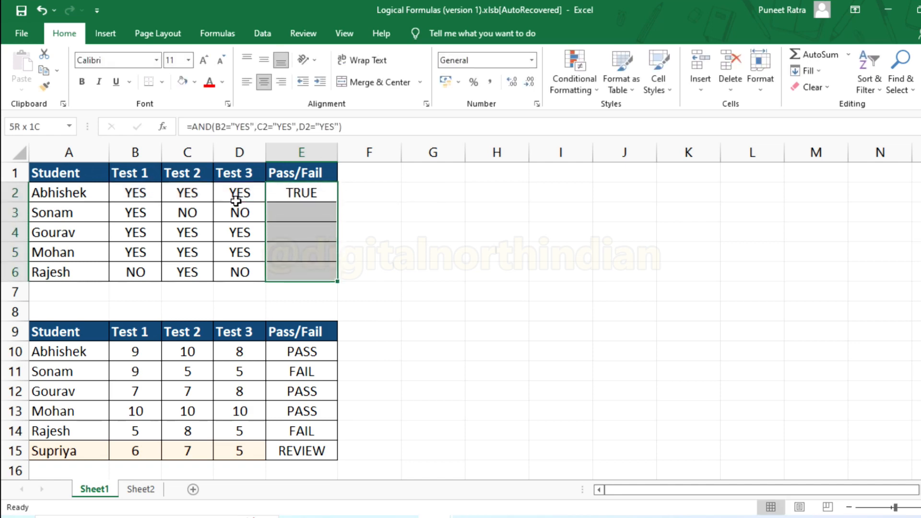
{"action": "key", "text": "ctrl+d"}
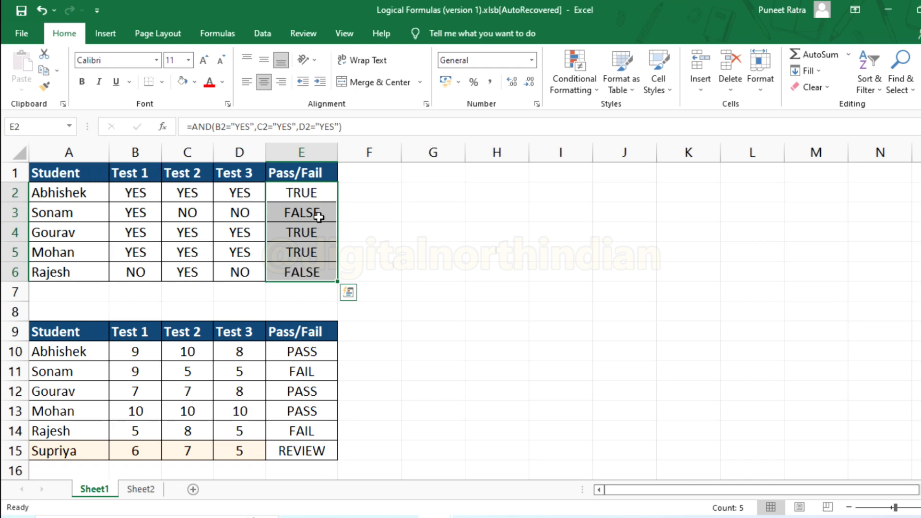
Step: Compare the Pass/Fail results in E2 and E3 with the three test values in rows 2 and 3
{"action": "left_click", "coordinate": [321, 199]}
{"action": "left_click", "coordinate": [144, 193]}
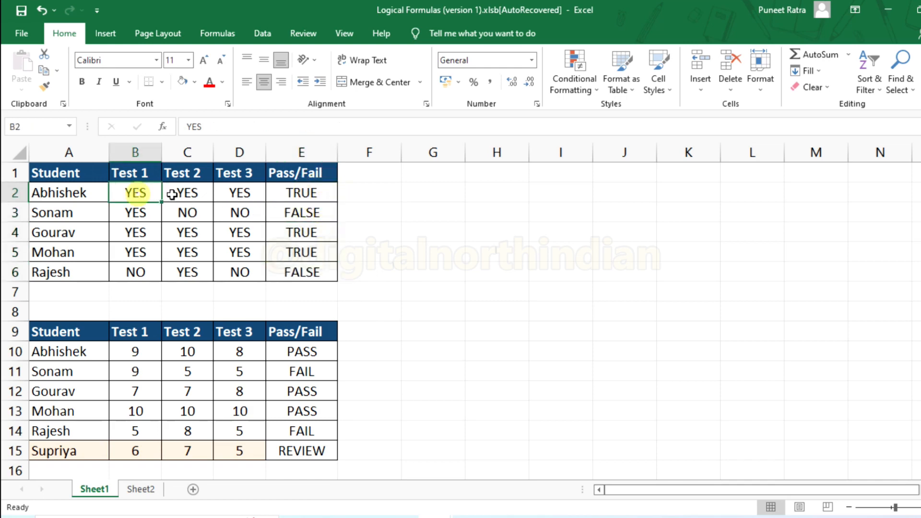
{"action": "left_click", "coordinate": [185, 193]}
{"action": "left_click", "coordinate": [218, 192]}
{"action": "left_click", "coordinate": [333, 195]}
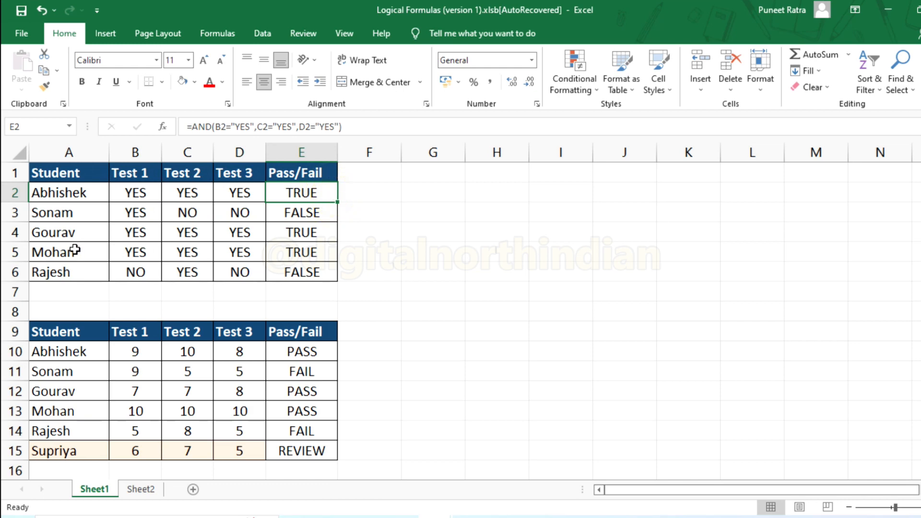
{"action": "left_click", "coordinate": [139, 214]}
{"action": "left_click", "coordinate": [187, 212]}
{"action": "left_click", "coordinate": [240, 213]}
{"action": "left_click", "coordinate": [311, 212]}
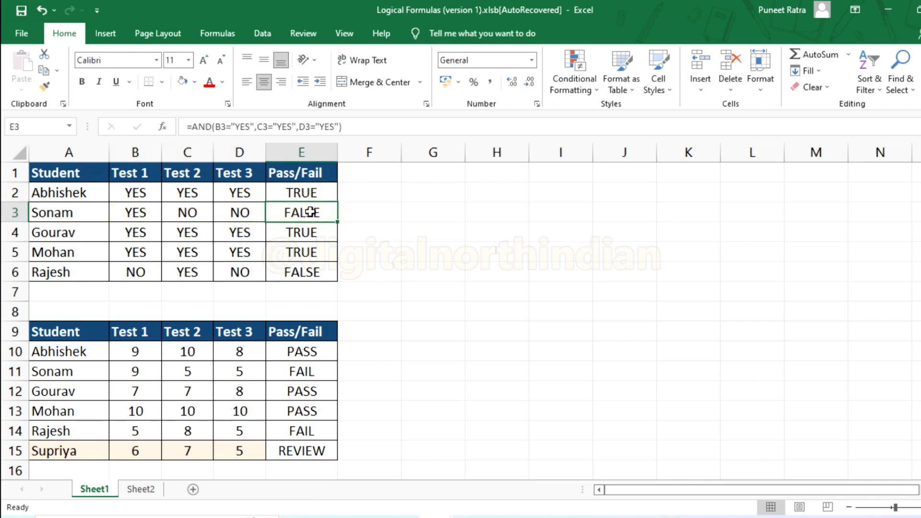
{"action": "left_click", "coordinate": [241, 211]}
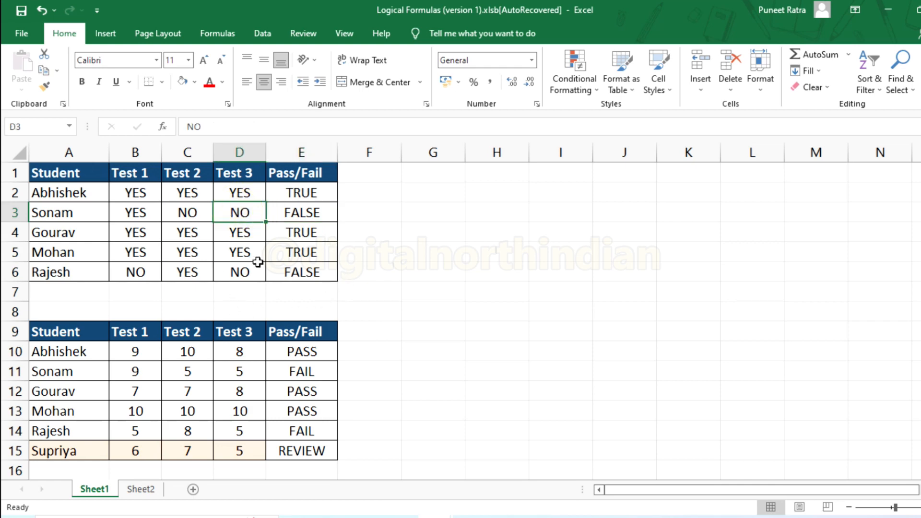
Step: Review the AND formula behind the first student's Pass/Fail result in E2
{"action": "key", "text": "ctrl+d"}
{"action": "key", "text": "ctrl+z"}
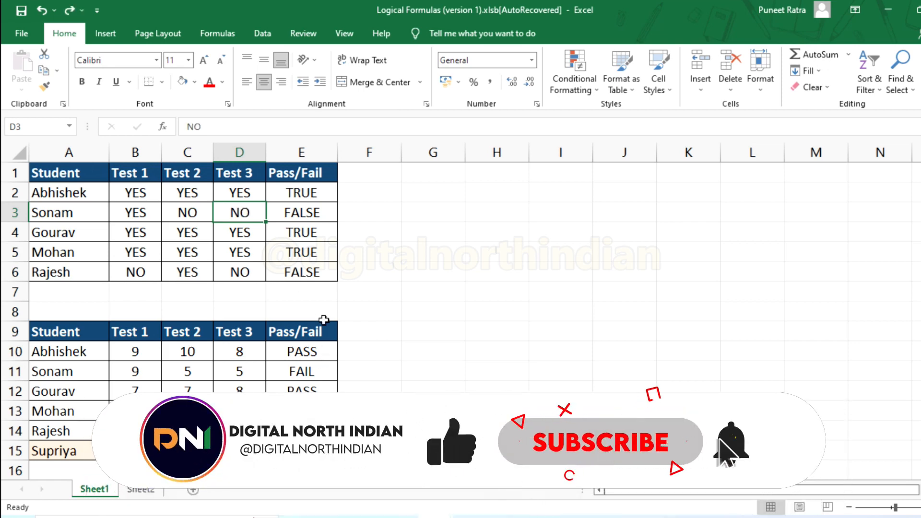
{"action": "left_click", "coordinate": [314, 191]}
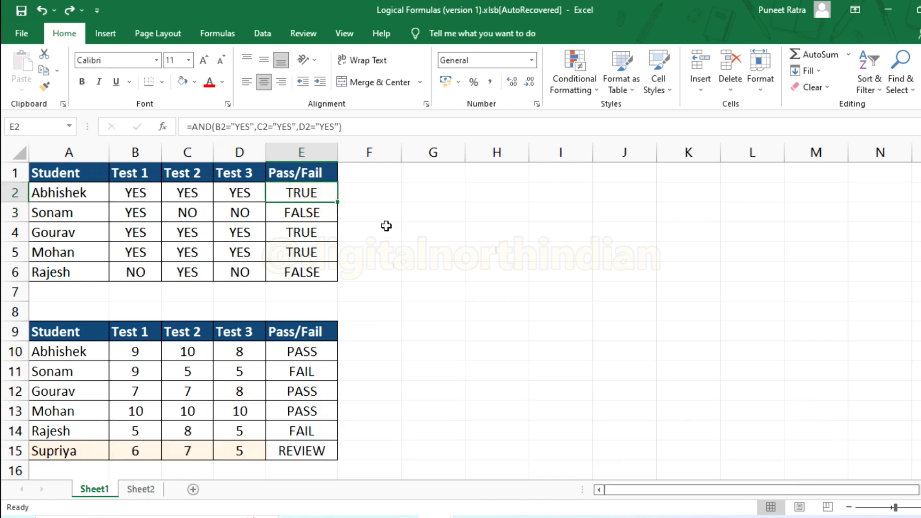
{"action": "key", "text": "Left"}
{"action": "key", "text": "Right"}
Step: Clear the existing Pass/Fail results from E10:E15 in the second student table
{"action": "key", "text": "Down"}
{"action": "key", "text": "Down"}
{"action": "key", "text": "Down"}
{"action": "key", "text": "Down"}
{"action": "key", "text": "Down"}
{"action": "key", "text": "Down"}
{"action": "key", "text": "Down"}
{"action": "key", "text": "Down"}
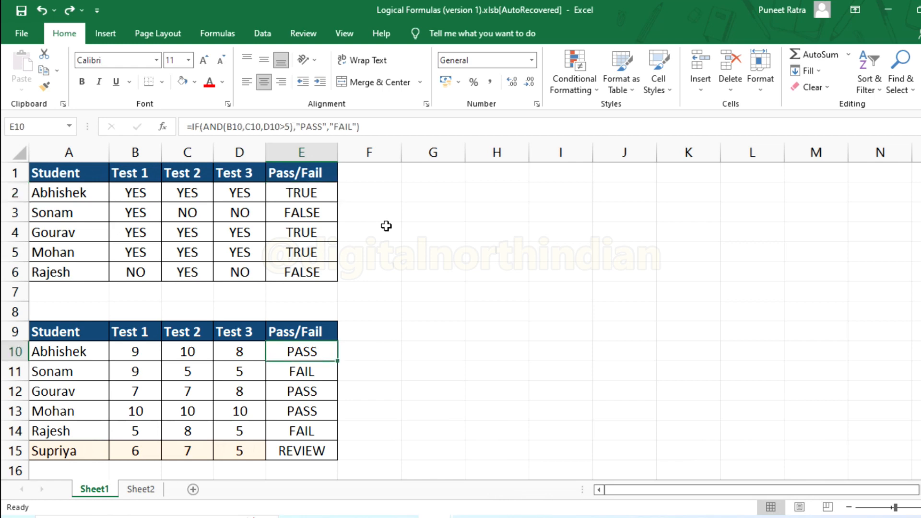
{"action": "key", "text": "shift+Down"}
{"action": "key", "text": "shift+Down"}
{"action": "key", "text": "shift+Down"}
{"action": "key", "text": "shift+Down"}
{"action": "key", "text": "shift+Down"}
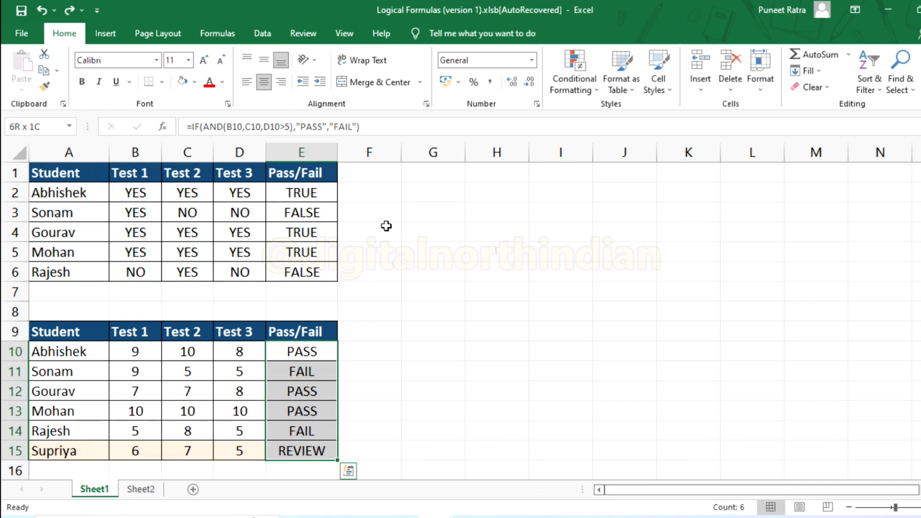
{"action": "key", "text": "Delete"}
Step: Examine the numeric scores for Test 1, Test 2 and Test 3 in B10:D15 of the second table
{"action": "key", "text": "Left"}
{"action": "key", "text": "Left"}
{"action": "key", "text": "Left"}
{"action": "key", "text": "Left"}
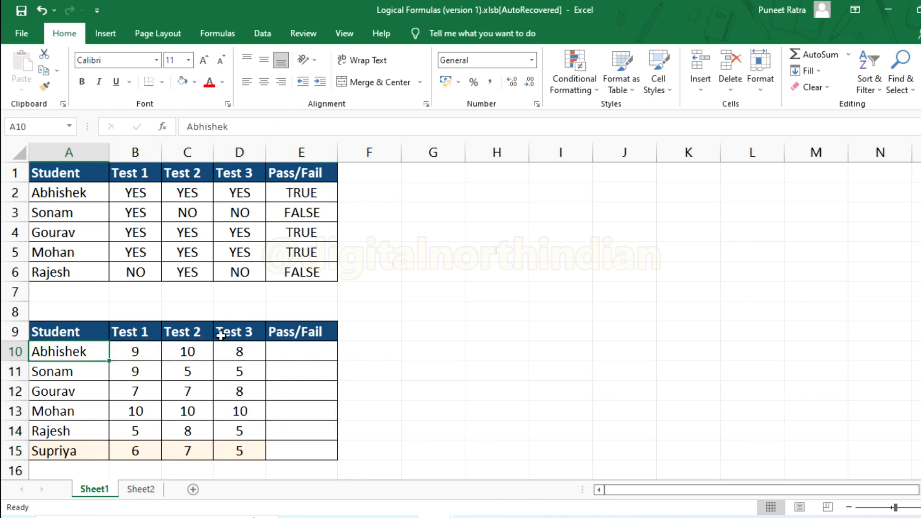
{"action": "left_click", "coordinate": [139, 354]}
{"action": "left_click_drag", "start_coordinate": [139, 354], "coordinate": [135, 445]}
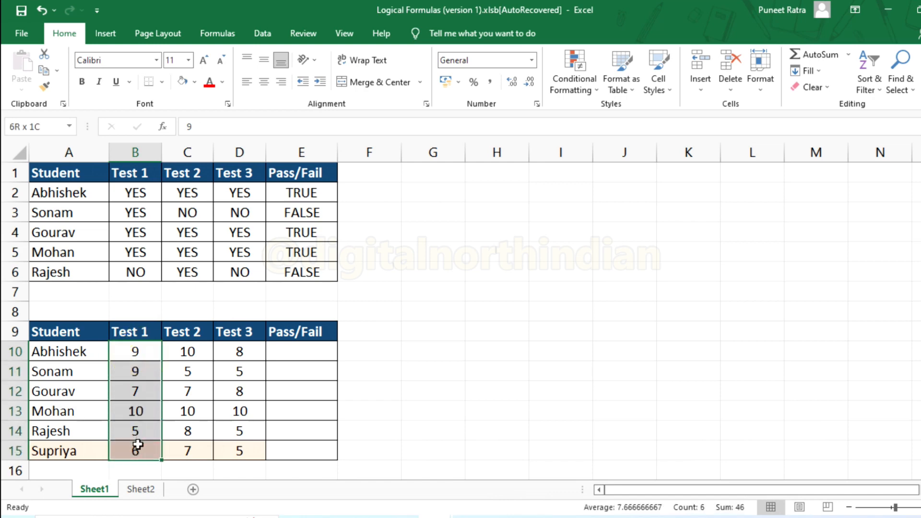
{"action": "left_click", "coordinate": [192, 352]}
{"action": "left_click", "coordinate": [238, 353]}
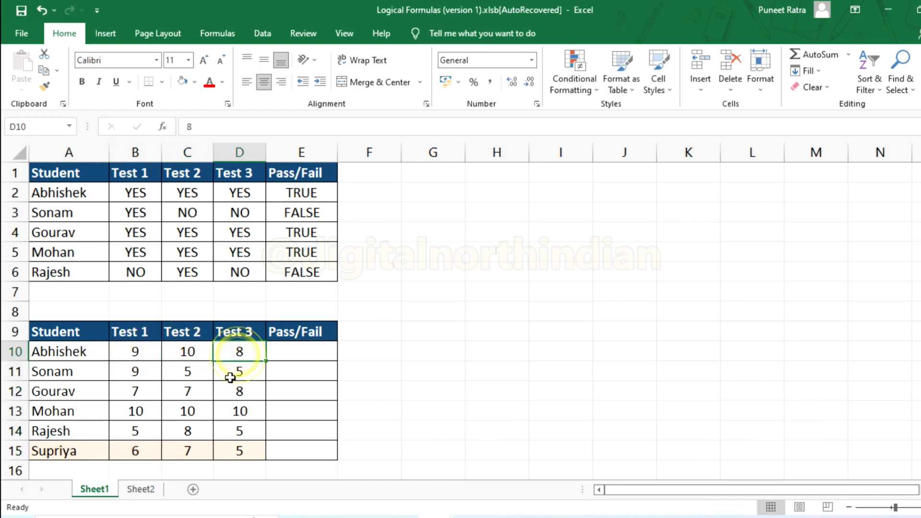
{"action": "left_click", "coordinate": [230, 376]}
{"action": "left_click_drag", "start_coordinate": [230, 445], "coordinate": [233, 433]}
{"action": "left_click", "coordinate": [243, 379]}
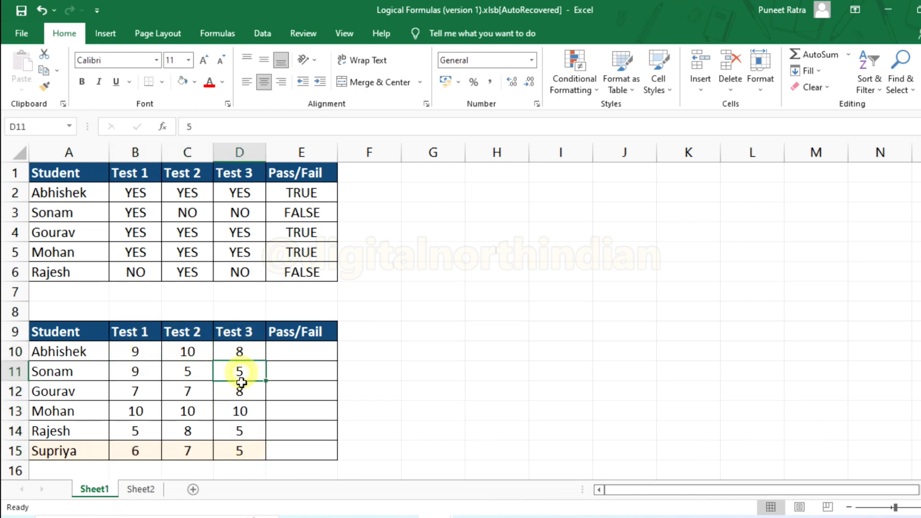
{"action": "left_click", "coordinate": [195, 374]}
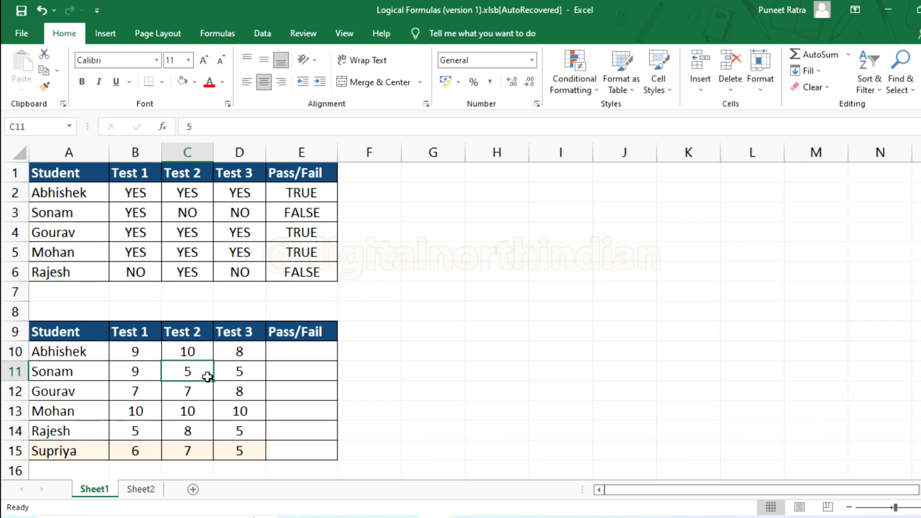
Step: Start an IF formula in E10 with a nested AND function that takes B10 as its first argument
{"action": "left_click", "coordinate": [322, 347]}
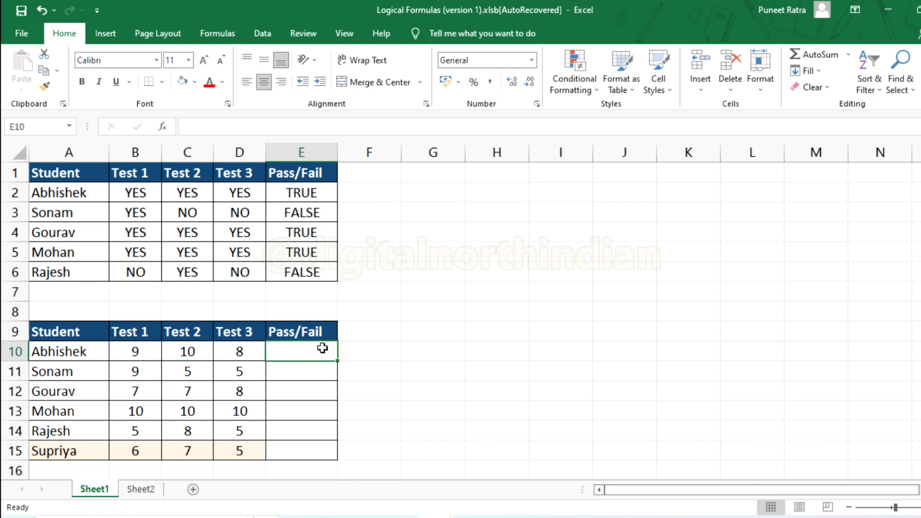
{"action": "type", "text": "="}
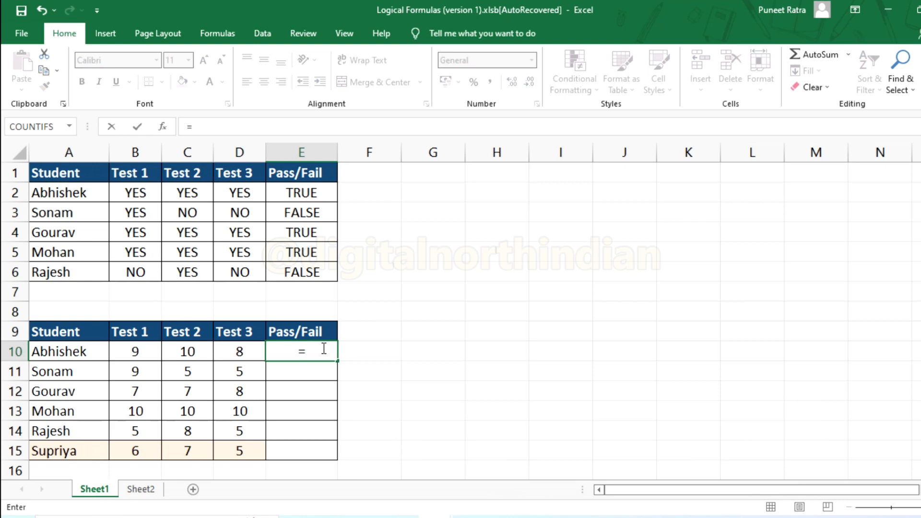
{"action": "type", "text": "IF("}
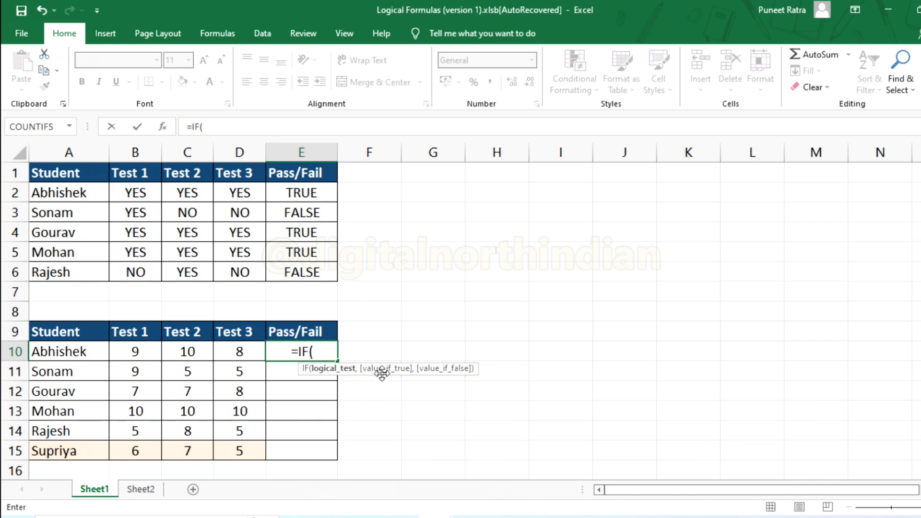
{"action": "type", "text": "and("}
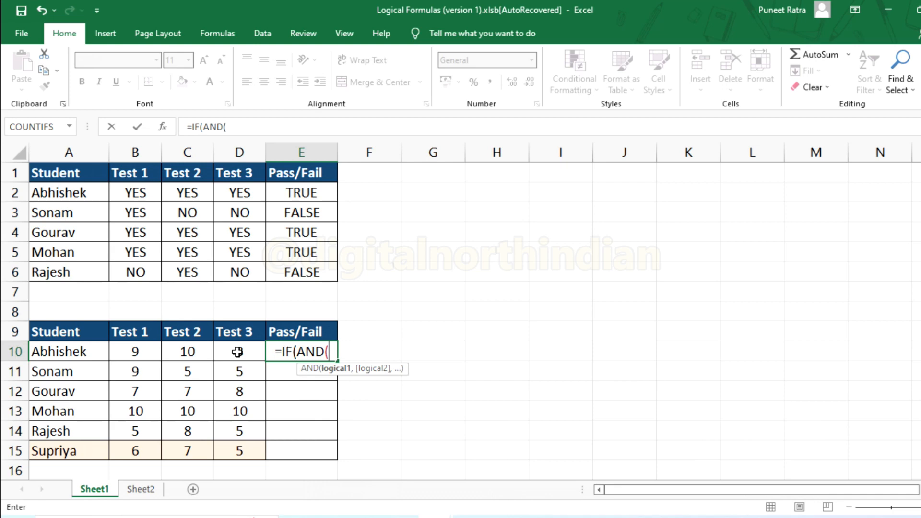
{"action": "left_click", "coordinate": [145, 355]}
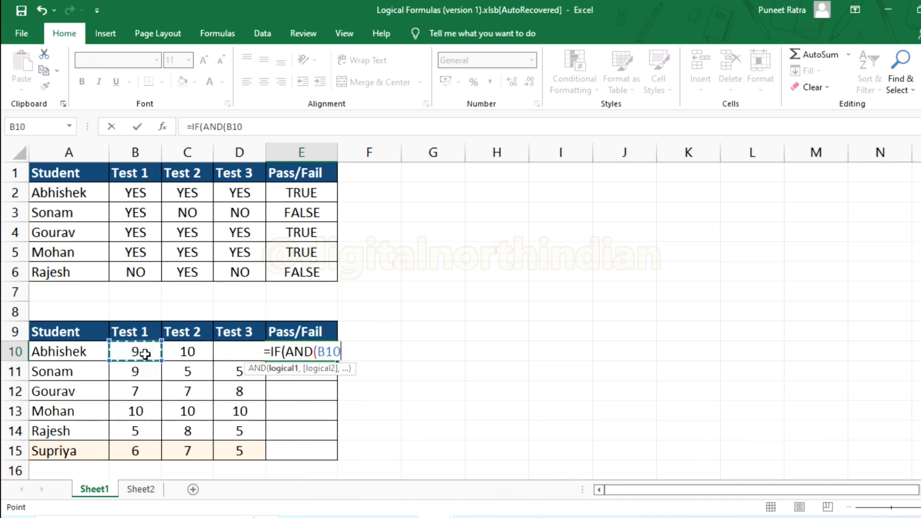
{"action": "type", "text": ","}
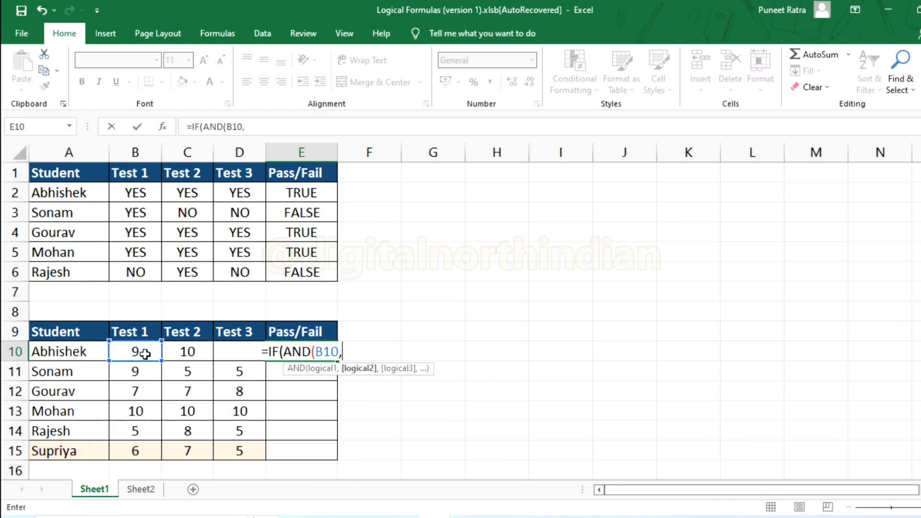
Step: Add C10 and D10>5 as the remaining arguments and close the AND function in E10's formula
{"action": "left_click", "coordinate": [186, 353]}
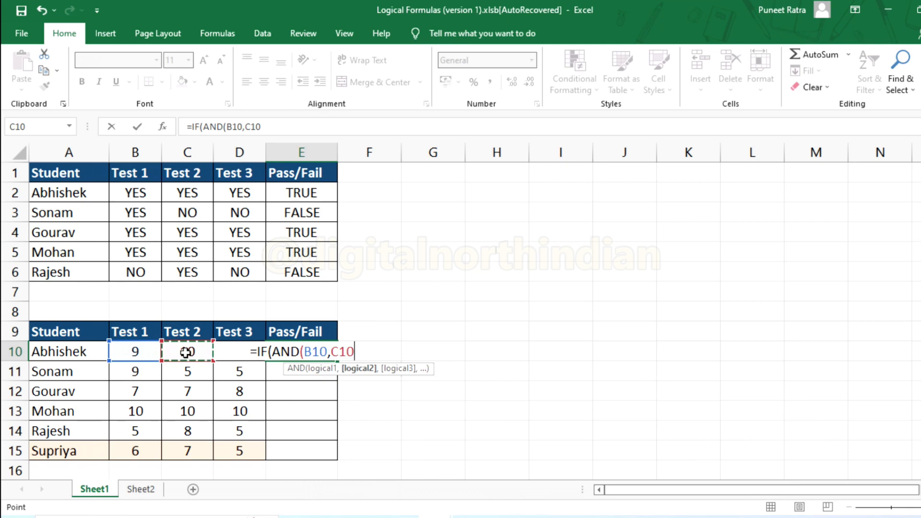
{"action": "type", "text": ","}
{"action": "type", "text": "D"}
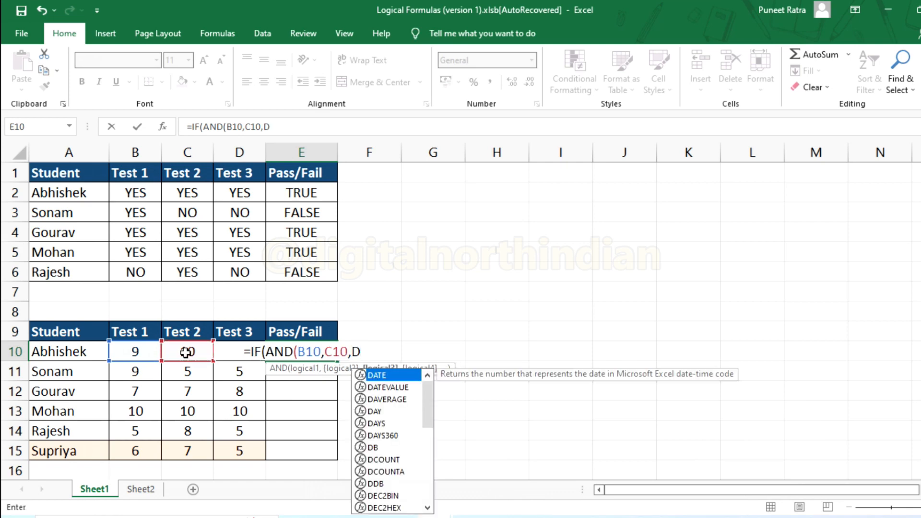
{"action": "type", "text": "10"}
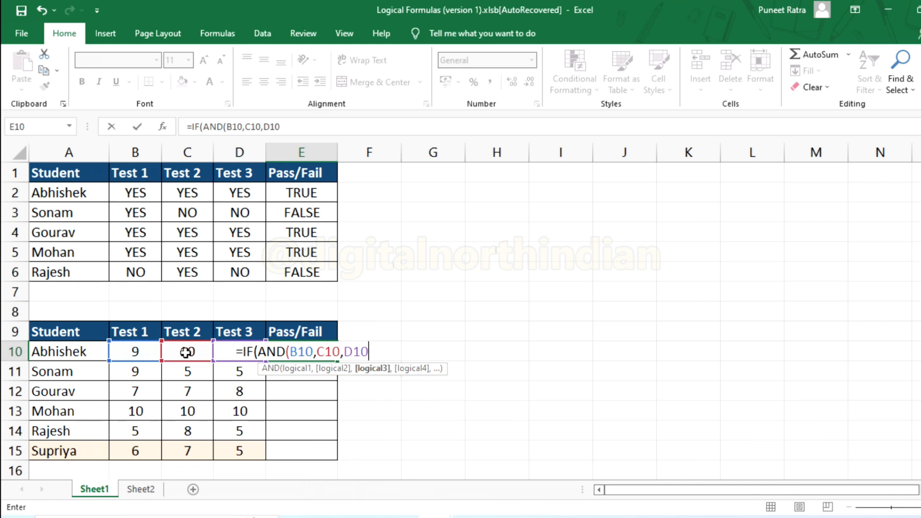
{"action": "type", "text": ">"}
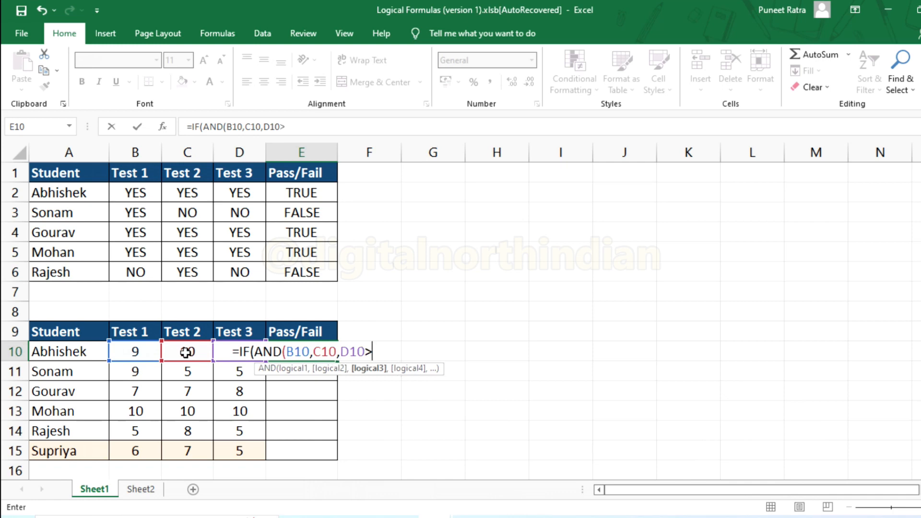
{"action": "type", "text": "5"}
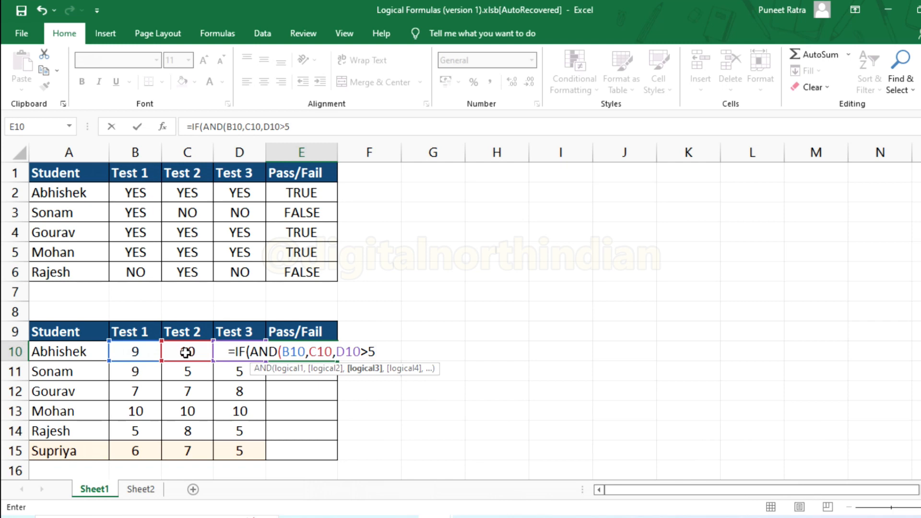
{"action": "type", "text": ")"}
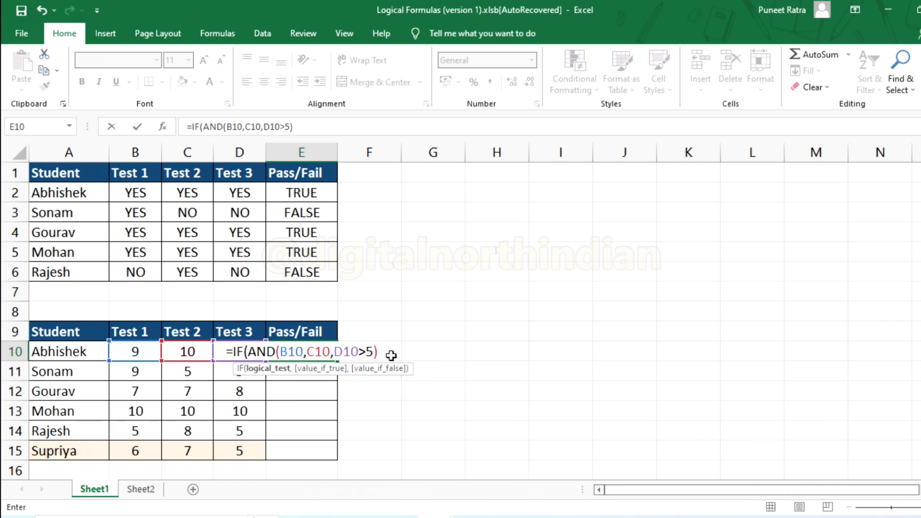
Step: Complete E10 as =IF(AND(B10,C10,D10>5),"PASS","FAIL"), accepting the suggested correction of the missing quotation mark
{"action": "type", "text": ","}
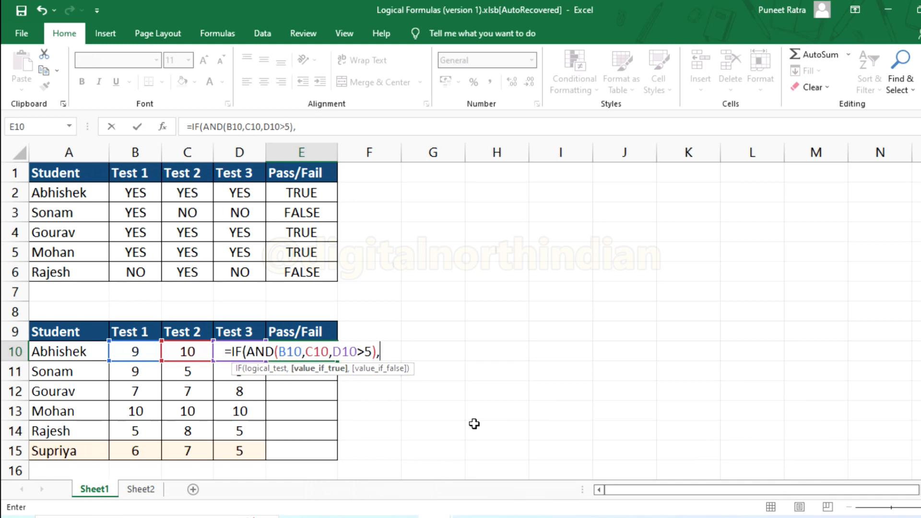
{"action": "type", "text": "\"P"}
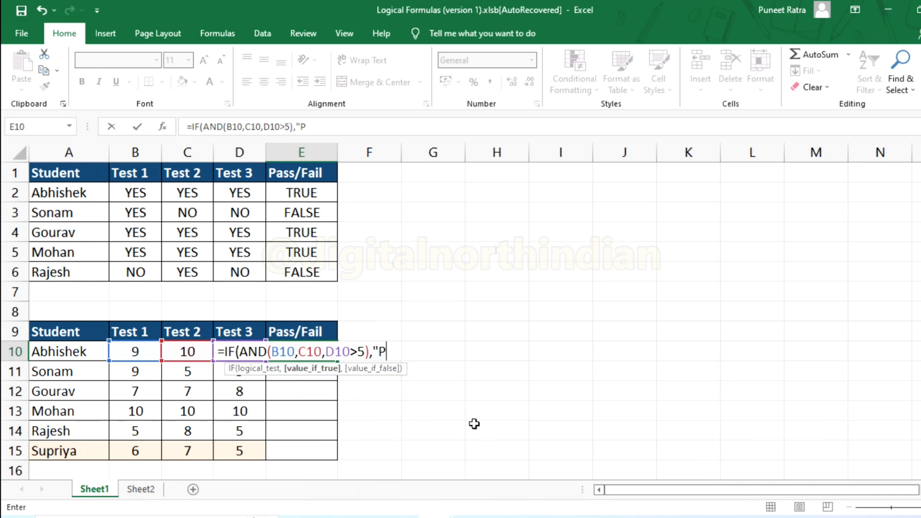
{"action": "type", "text": "ASS\""}
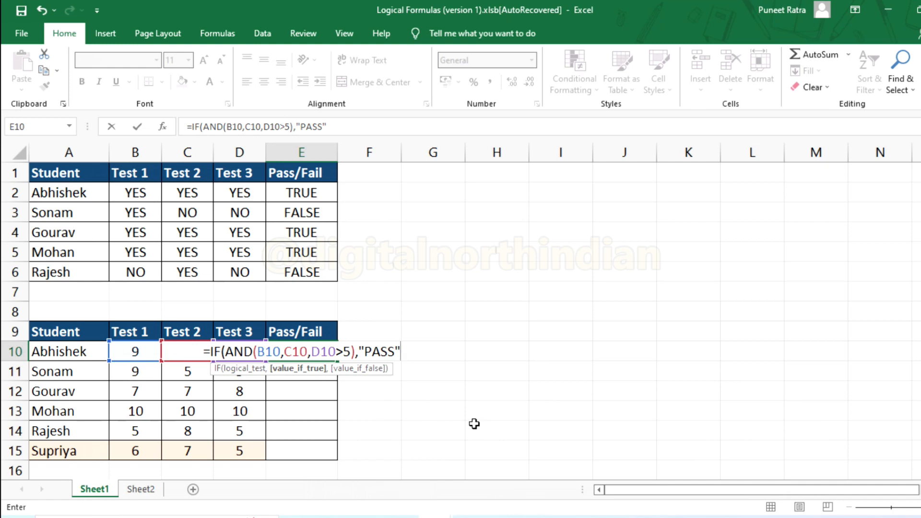
{"action": "type", "text": ","}
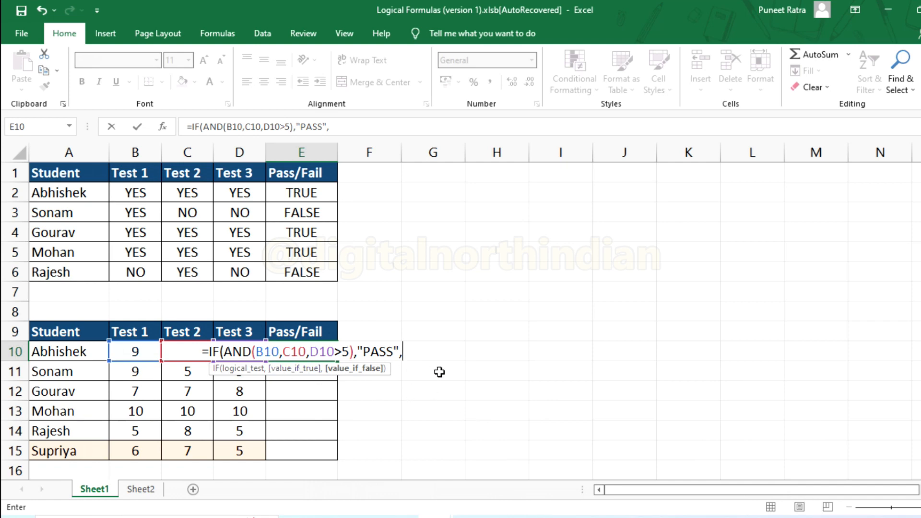
{"action": "type", "text": "\"FAIL"}
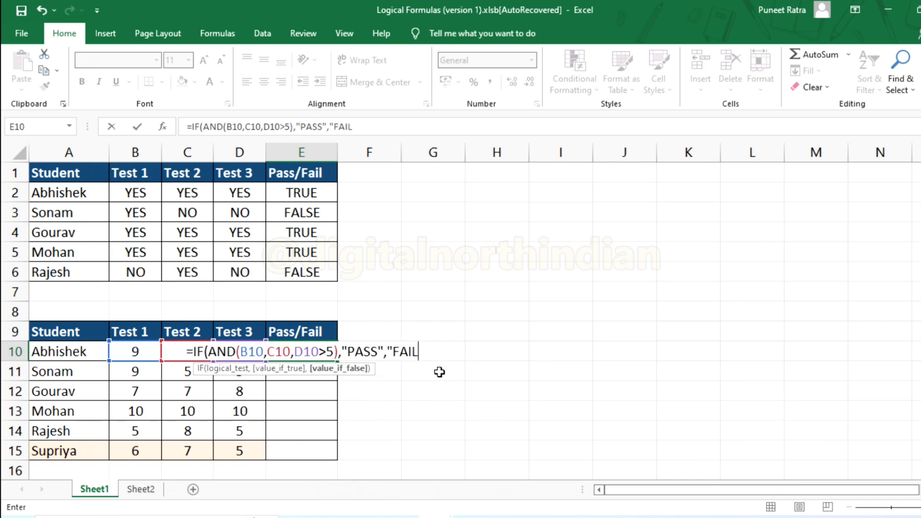
{"action": "type", "text": "\")"}
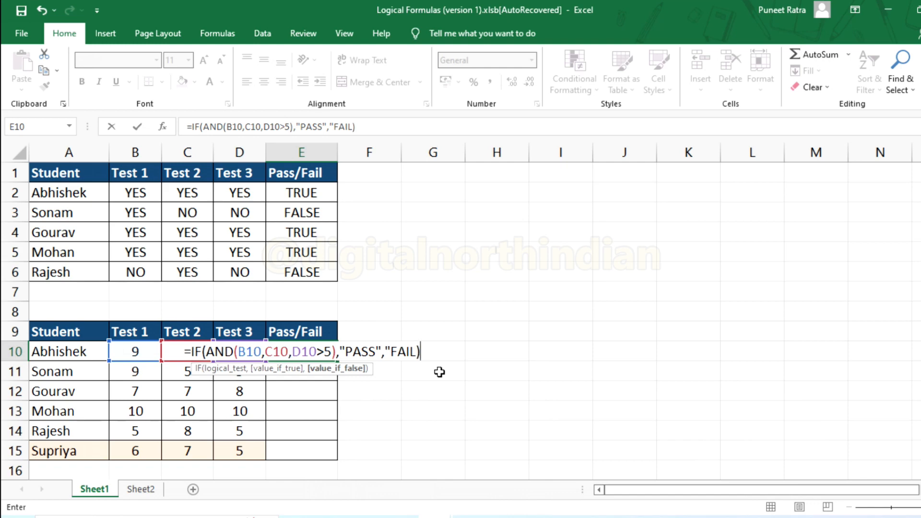
{"action": "key", "text": "Return"}
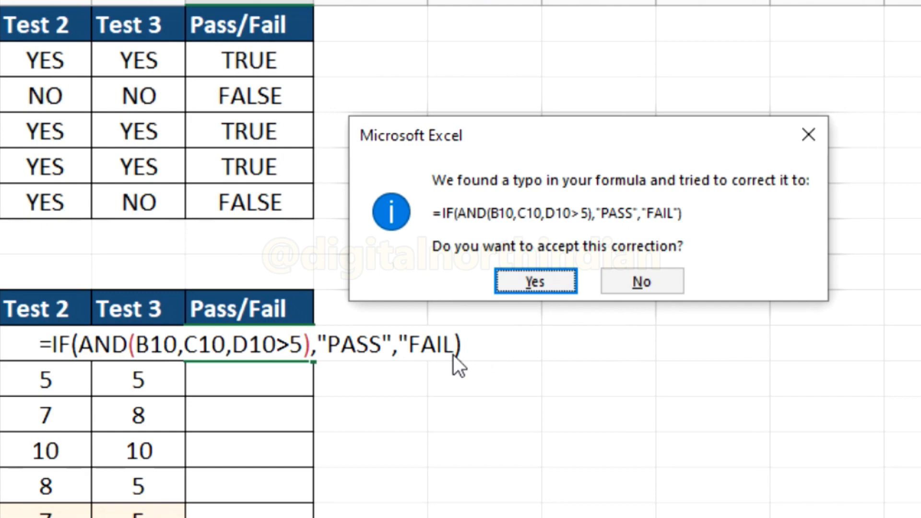
{"action": "left_click", "coordinate": [556, 286]}
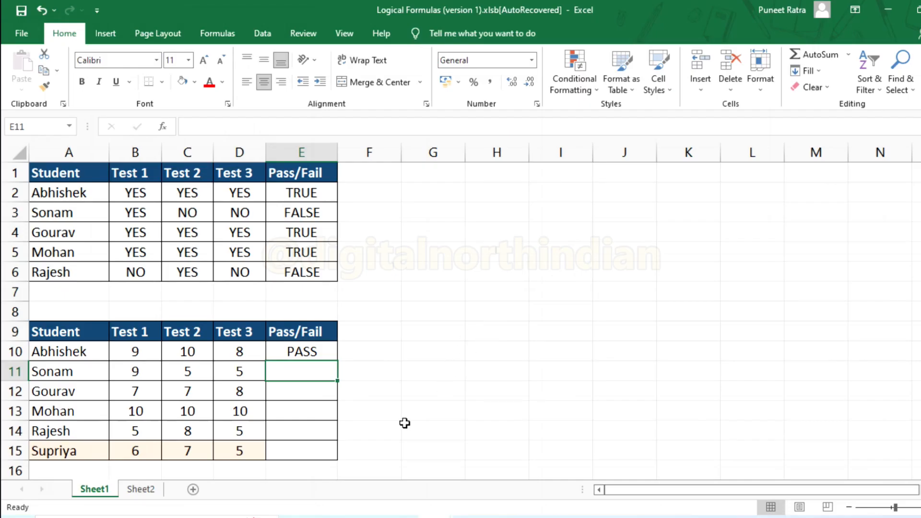
Step: Fill the IF/AND formula from E10 down through E15 for the remaining students
{"action": "left_click", "coordinate": [320, 351]}
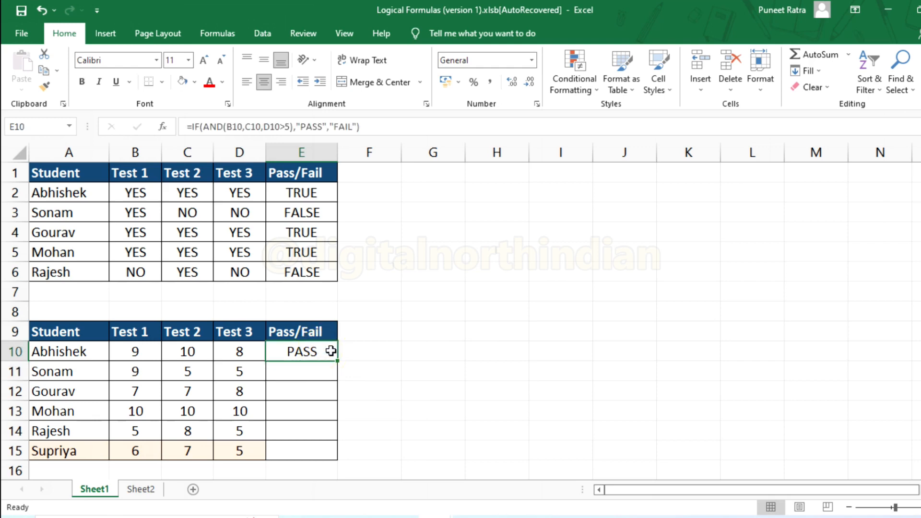
{"action": "left_click_drag", "start_coordinate": [337, 359], "coordinate": [320, 451]}
{"action": "left_click", "coordinate": [319, 397]}
{"action": "key", "text": "ctrl+d"}
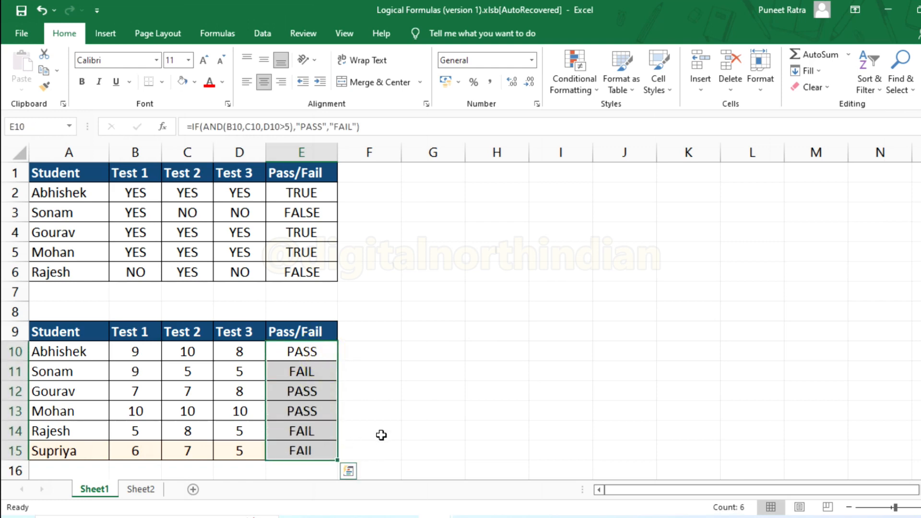
Step: Check the filled Pass/Fail formulas in E10:E15 and compare the last student's result with the three scores in row 15
{"action": "left_click", "coordinate": [323, 365]}
{"action": "left_click", "coordinate": [324, 350]}
{"action": "left_click", "coordinate": [323, 393]}
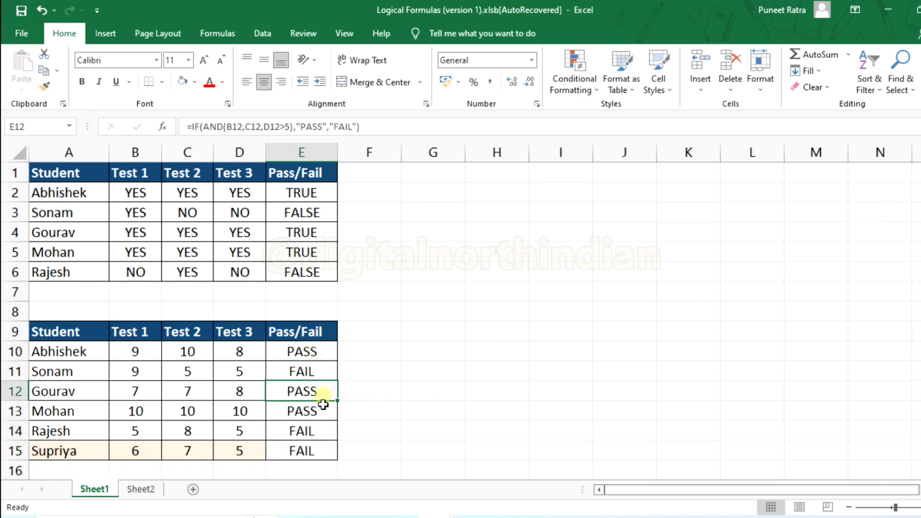
{"action": "left_click", "coordinate": [314, 449]}
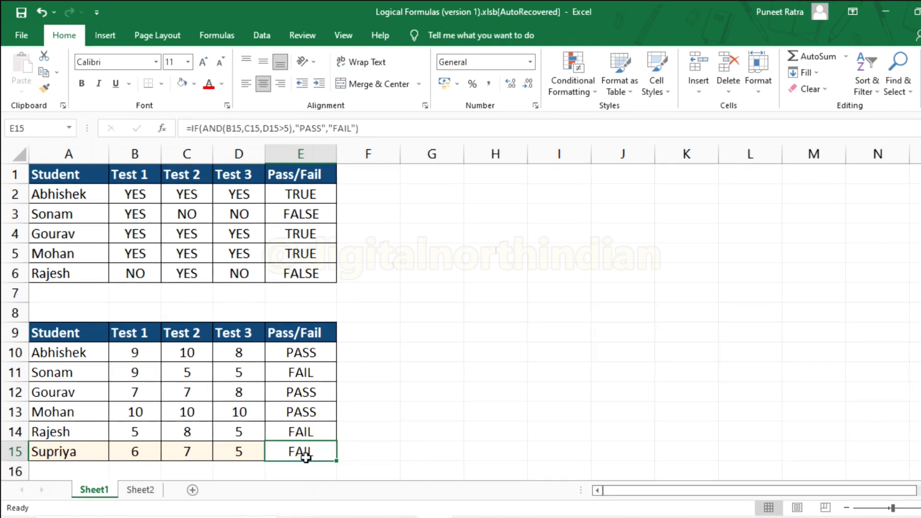
{"action": "left_click_drag", "start_coordinate": [73, 454], "coordinate": [237, 453]}
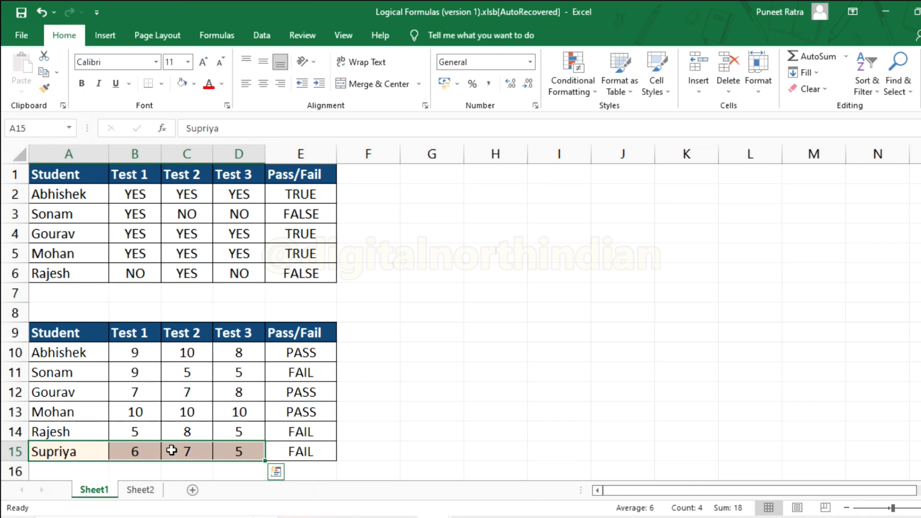
{"action": "left_click_drag", "start_coordinate": [134, 451], "coordinate": [242, 452]}
{"action": "left_click", "coordinate": [304, 454]}
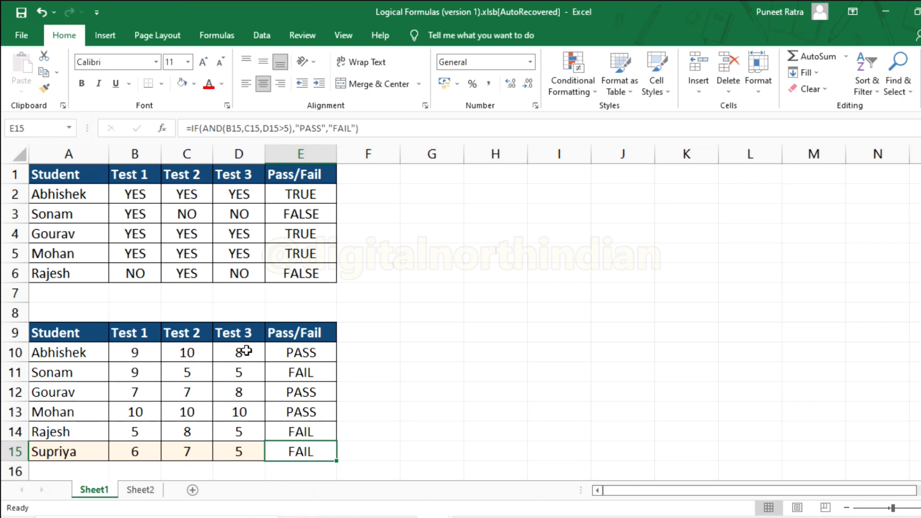
Step: Compare the Test 1, Test 2 and Test 3 score columns in rows 10 to 15 with the Pass/Fail results
{"action": "left_click_drag", "start_coordinate": [247, 350], "coordinate": [254, 451]}
{"action": "left_click", "coordinate": [297, 354]}
{"action": "left_click_drag", "start_coordinate": [253, 335], "coordinate": [256, 451]}
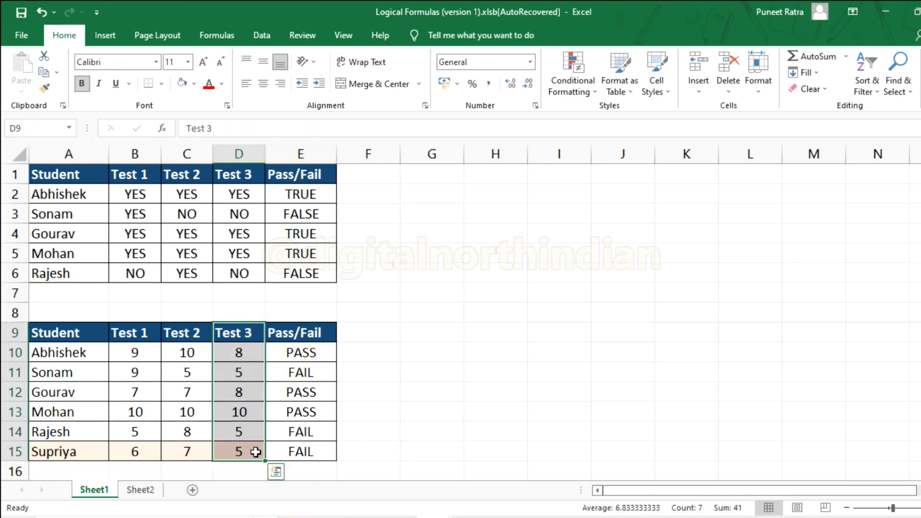
{"action": "left_click", "coordinate": [259, 413]}
{"action": "left_click_drag", "start_coordinate": [240, 353], "coordinate": [246, 452]}
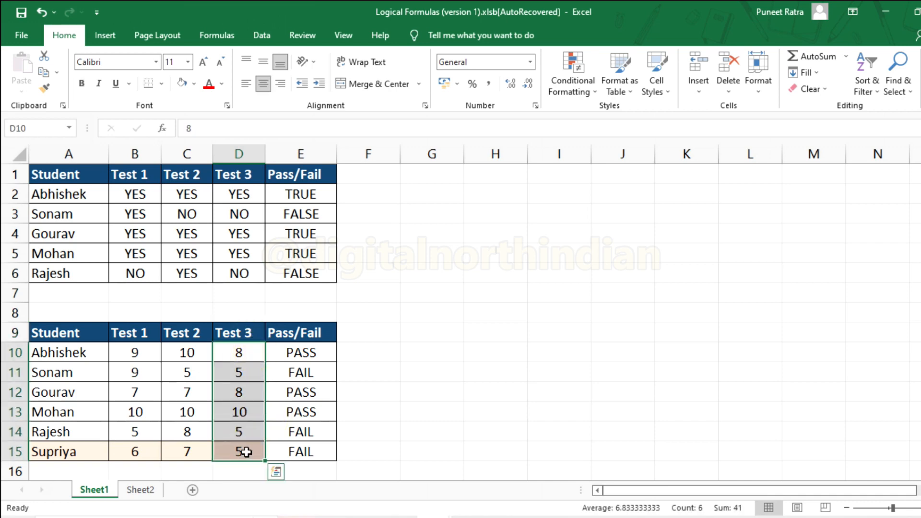
{"action": "left_click", "coordinate": [246, 452]}
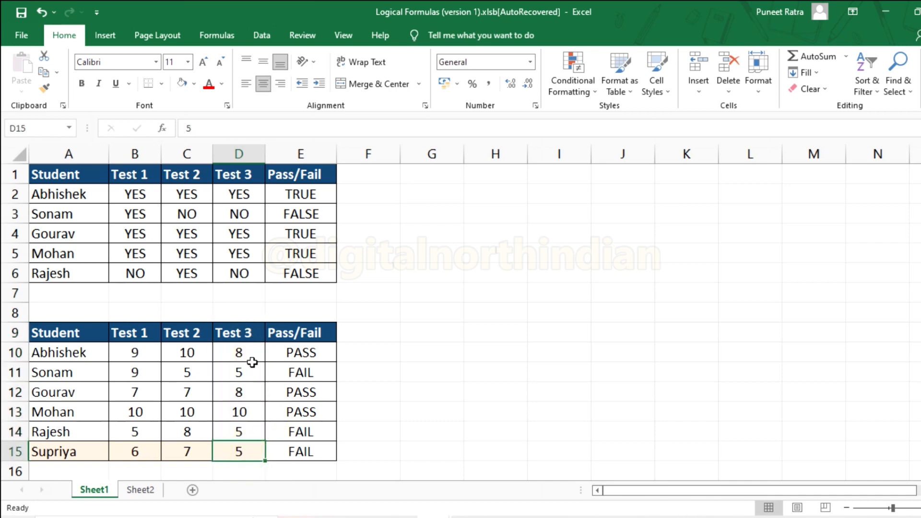
{"action": "left_click_drag", "start_coordinate": [132, 332], "coordinate": [181, 451]}
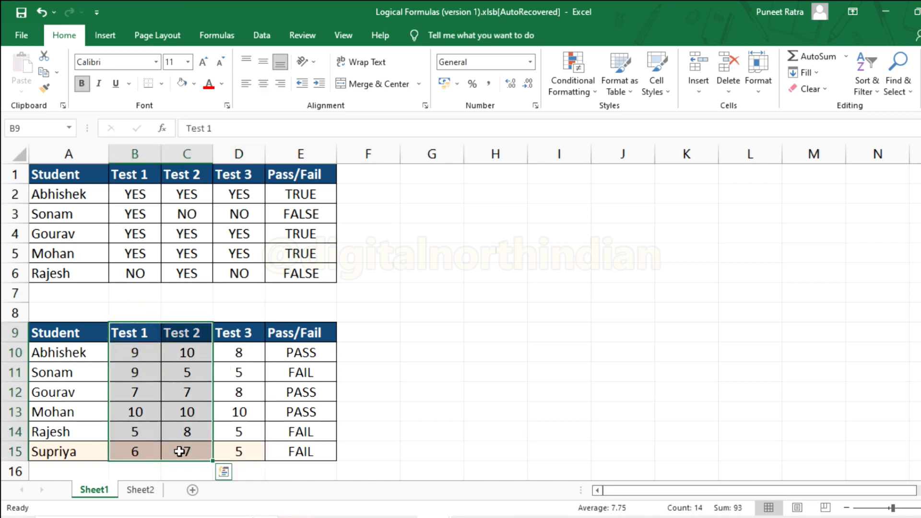
{"action": "left_click", "coordinate": [184, 429]}
{"action": "left_click_drag", "start_coordinate": [245, 332], "coordinate": [250, 449]}
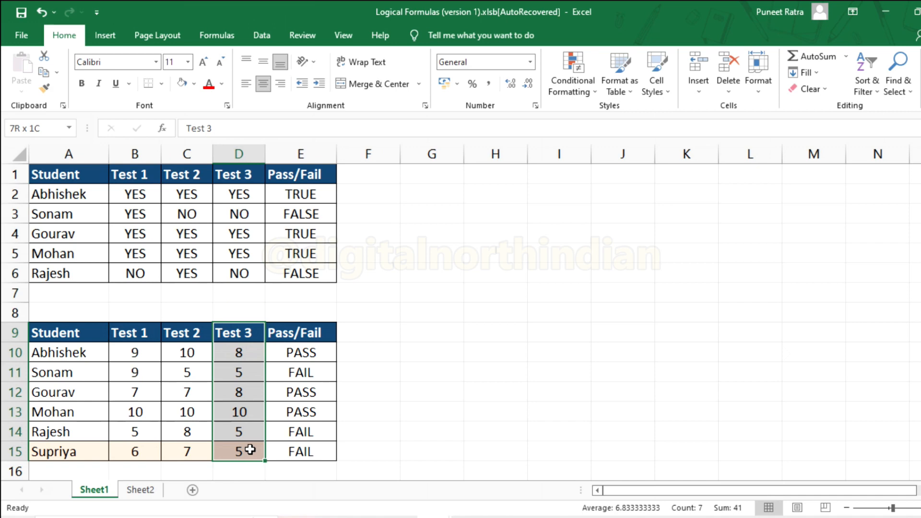
{"action": "left_click", "coordinate": [291, 410]}
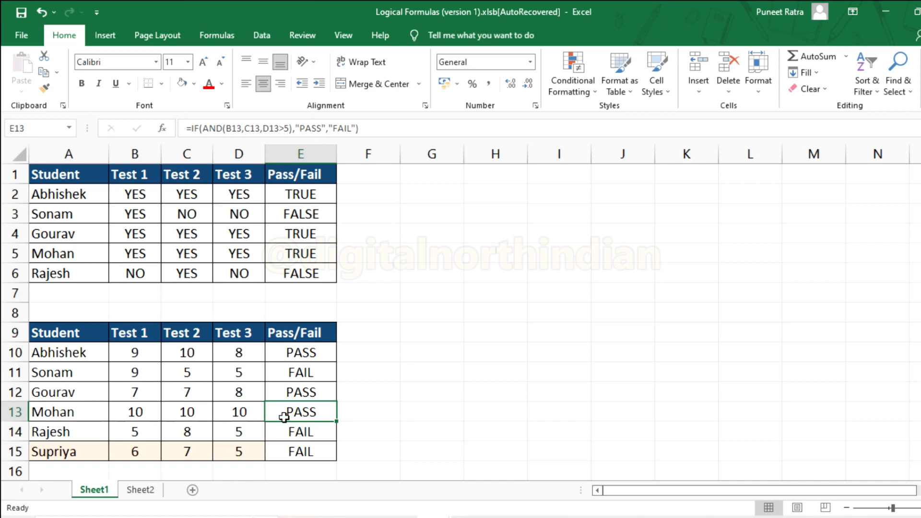
{"action": "left_click", "coordinate": [320, 452]}
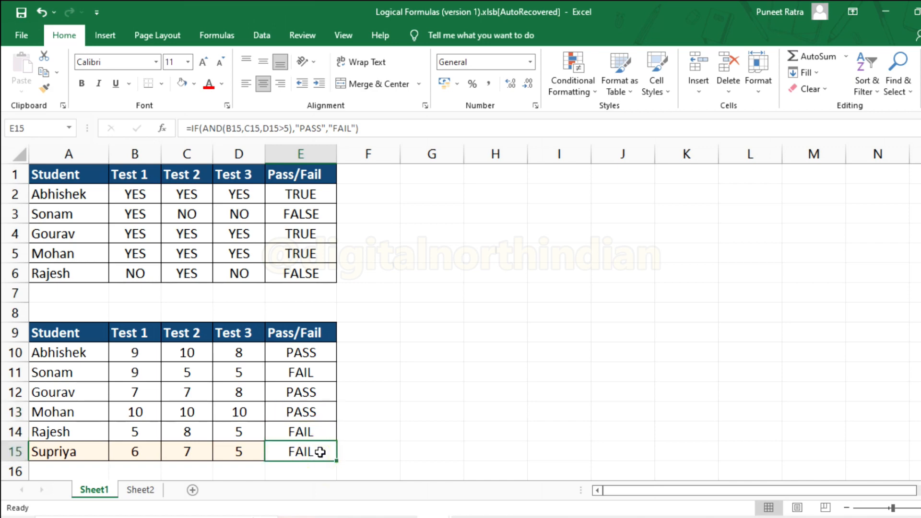
Step: Change the first two AND conditions in E15's formula to B15>5 and C15>5
{"action": "double_click", "coordinate": [320, 452]}
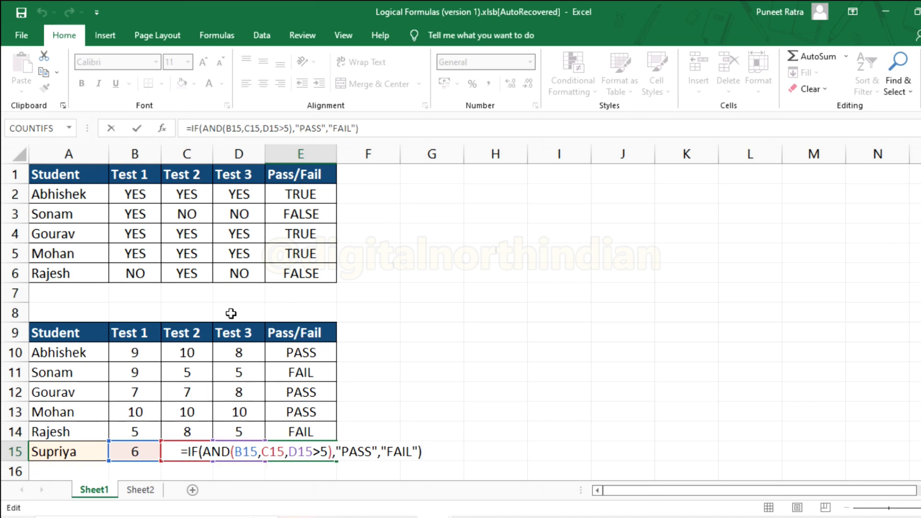
{"action": "left_click", "coordinate": [259, 451]}
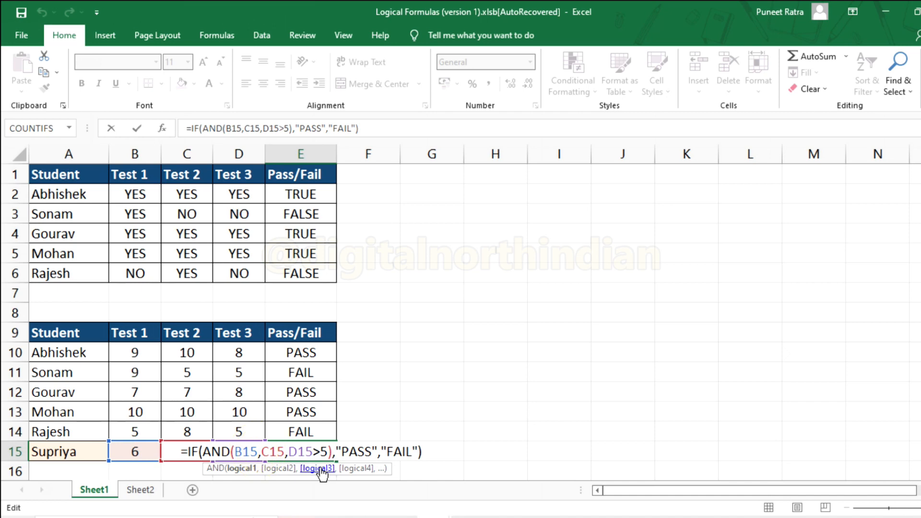
{"action": "type", "text": ">"}
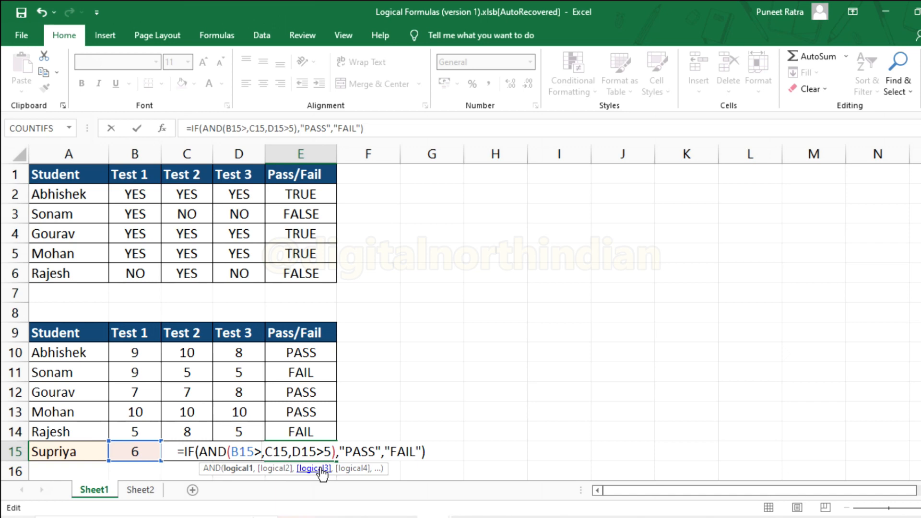
{"action": "type", "text": "5"}
{"action": "key", "text": "Right"}
{"action": "key", "text": "Right"}
{"action": "key", "text": "Right"}
{"action": "key", "text": "Right"}
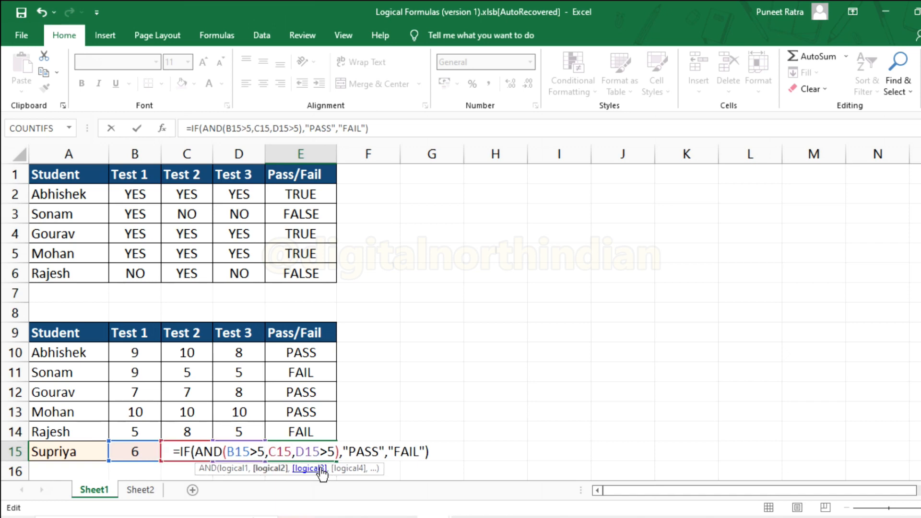
{"action": "type", "text": ">"}
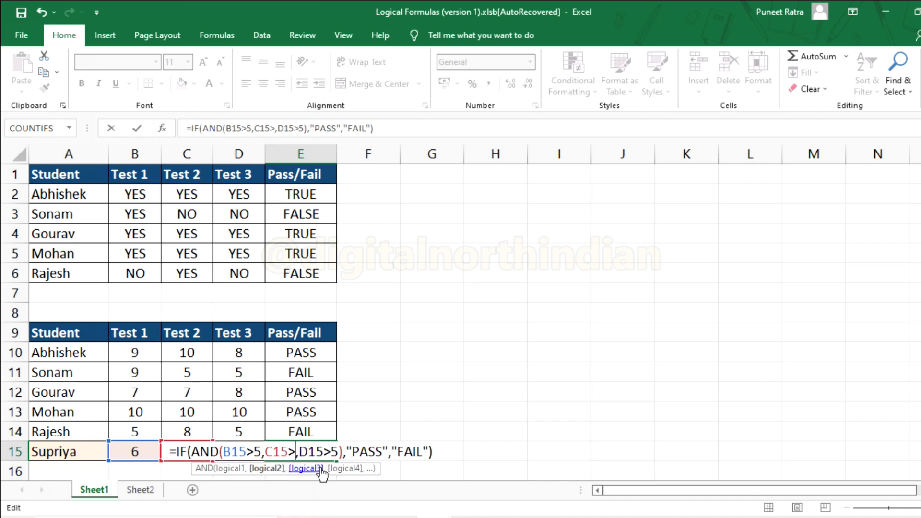
{"action": "type", "text": "5"}
Step: Change the third AND condition in E15's formula to D15<6
{"action": "key", "text": "Right"}
{"action": "key", "text": "Right"}
{"action": "key", "text": "Right"}
{"action": "key", "text": "Right"}
{"action": "key", "text": "Right"}
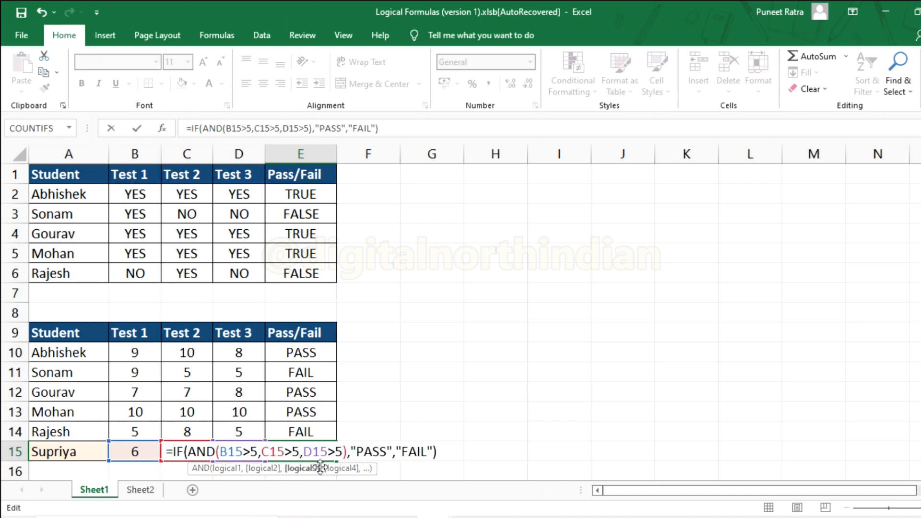
{"action": "key", "text": "BackSpace"}
{"action": "key", "text": "Delete"}
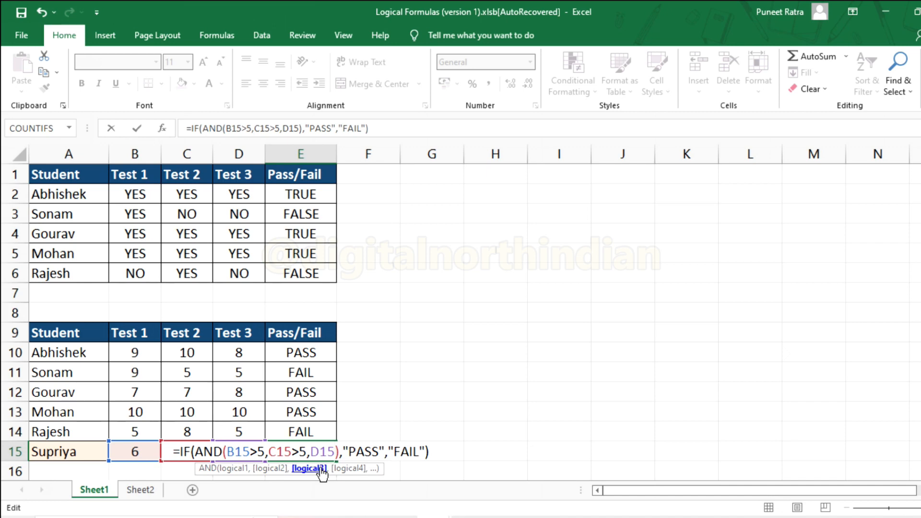
{"action": "type", "text": "<"}
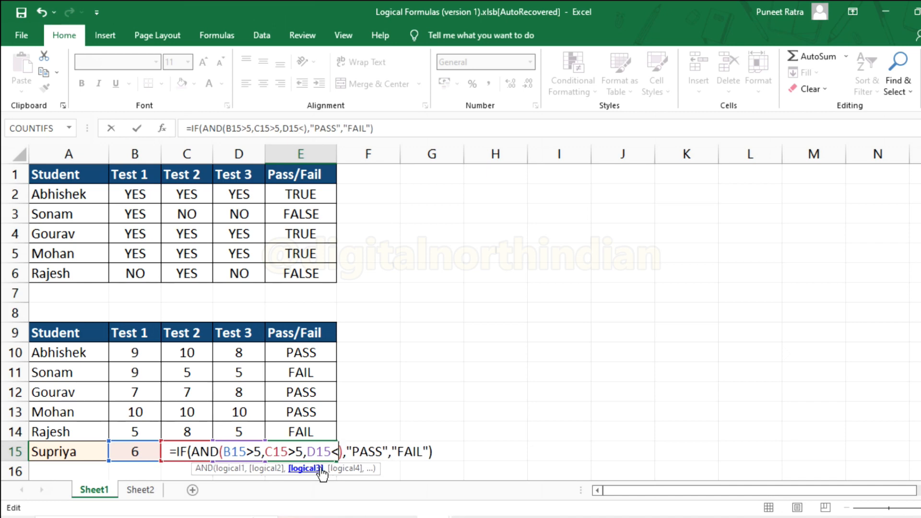
{"action": "type", "text": "6"}
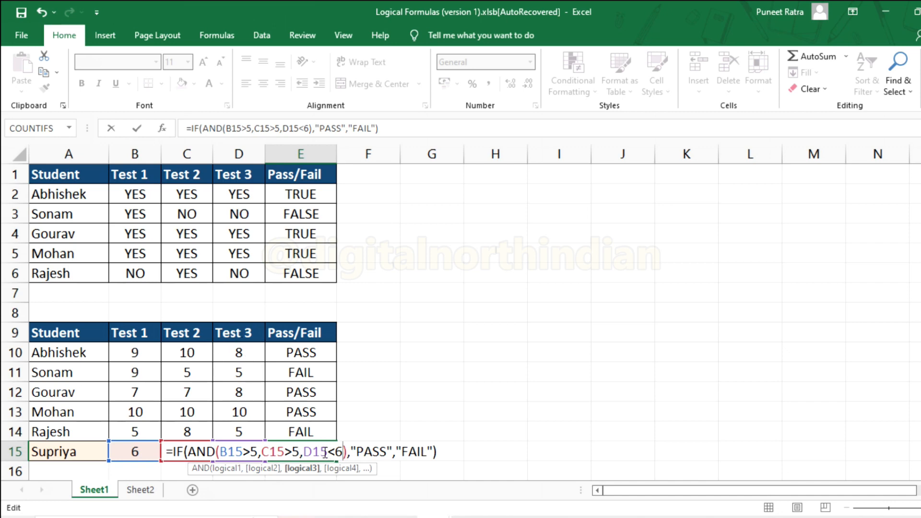
Step: Replace the value-if-true text in E15's IF formula with "REVIEW"
{"action": "left_click", "coordinate": [384, 452]}
{"action": "key", "text": "BackSpace"}
{"action": "key", "text": "BackSpace"}
{"action": "key", "text": "BackSpace"}
{"action": "key", "text": "BackSpace"}
{"action": "type", "text": "REVIEW"}
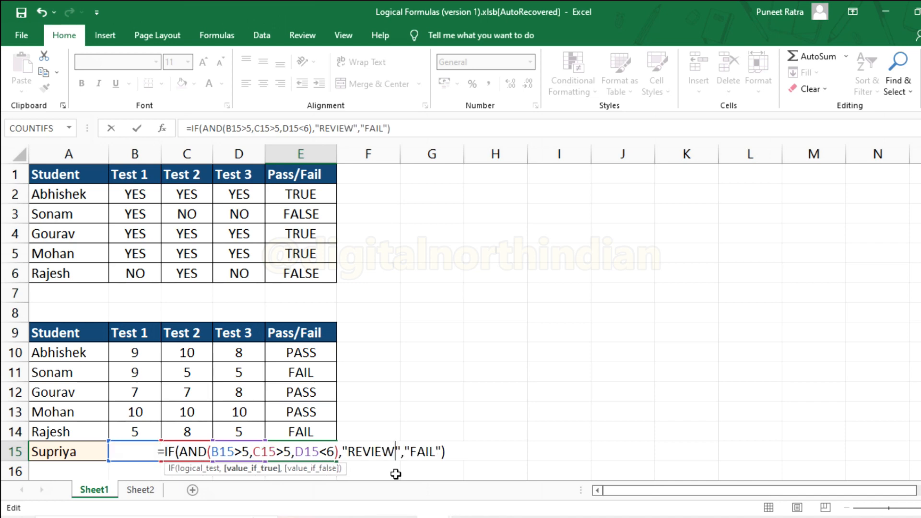
Step: Remove the "FAIL" argument so E15 reads =IF(AND(B15>5,C15>5,D15<6),"REVIEW"), and commit the formula
{"action": "key", "text": "Right"}
{"action": "key", "text": "Right"}
{"action": "key", "text": "Right"}
{"action": "key", "text": "Right"}
{"action": "key", "text": "Right"}
{"action": "key", "text": "Right"}
{"action": "key", "text": "Right"}
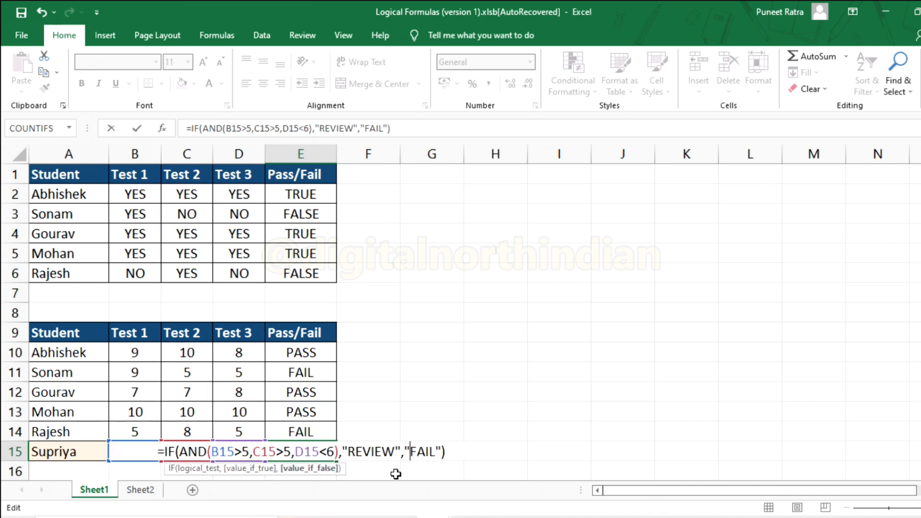
{"action": "key", "text": "BackSpace"}
{"action": "key", "text": "BackSpace"}
{"action": "key", "text": "BackSpace"}
{"action": "key", "text": "BackSpace"}
{"action": "key", "text": "BackSpace"}
{"action": "key", "text": "BackSpace"}
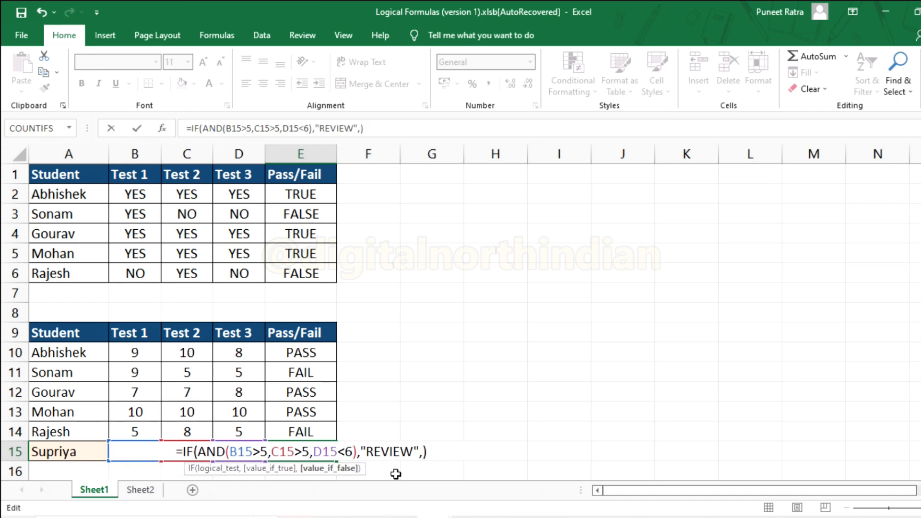
{"action": "key", "text": "BackSpace"}
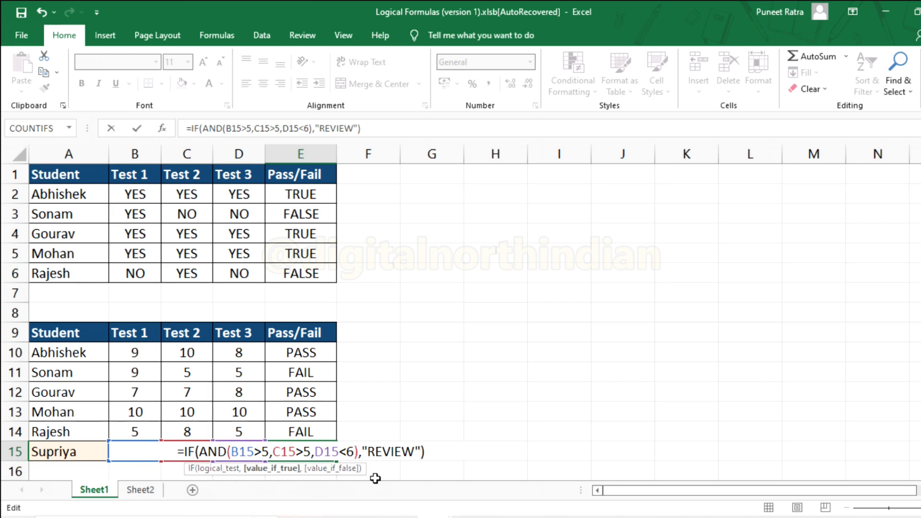
{"action": "key", "text": "Return"}
{"action": "key", "text": "Up"}
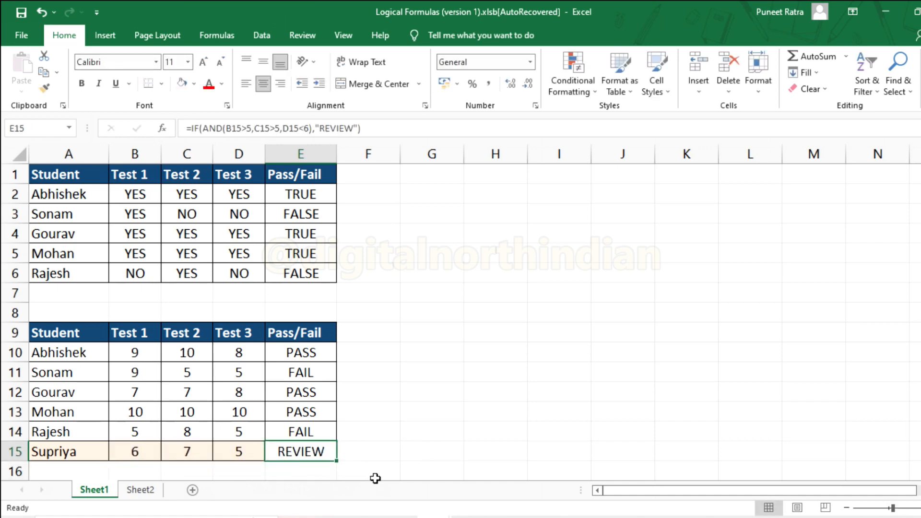
Step: Copy the REVIEW formula from E15 into E10:E14 for the other students
{"action": "key", "text": "ctrl+c"}
{"action": "key", "text": "Up"}
{"action": "key", "text": "Up"}
{"action": "key", "text": "Up"}
{"action": "key", "text": "Up"}
{"action": "key", "text": "Up"}
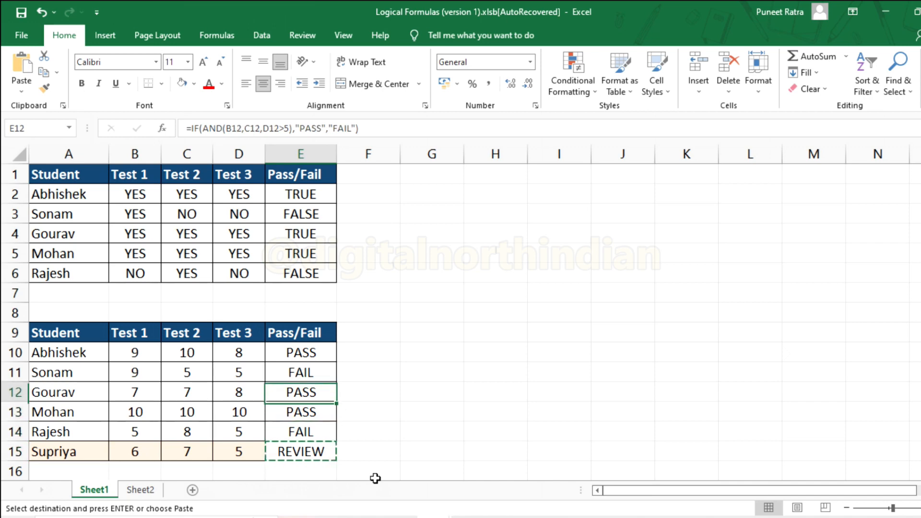
{"action": "key", "text": "ctrl+v"}
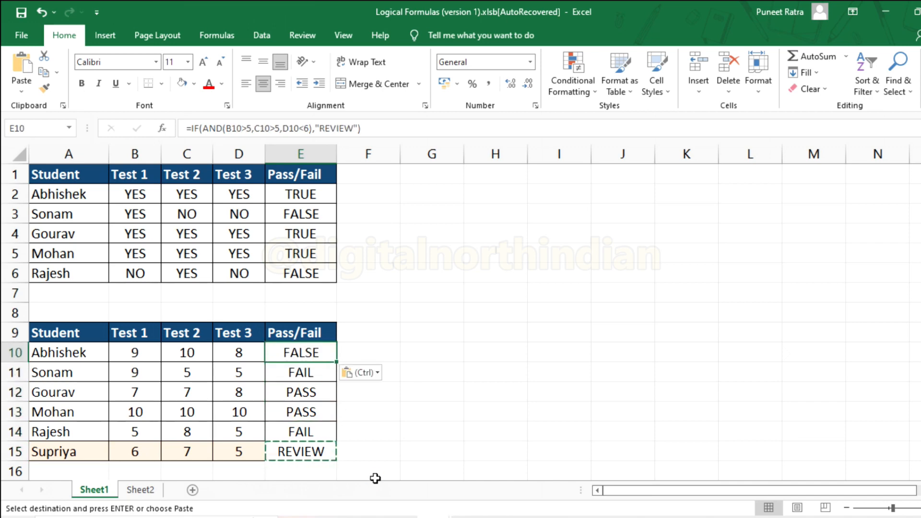
{"action": "key", "text": "shift+Down"}
{"action": "key", "text": "shift+Down"}
{"action": "key", "text": "shift+Down"}
{"action": "key", "text": "shift+Down"}
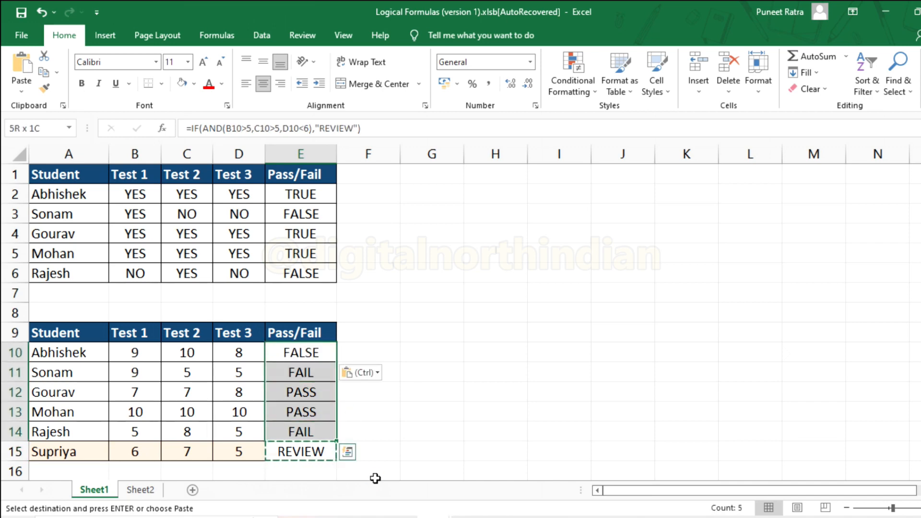
{"action": "key", "text": "Return"}
{"action": "key", "text": "Up"}
{"action": "key", "text": "Up"}
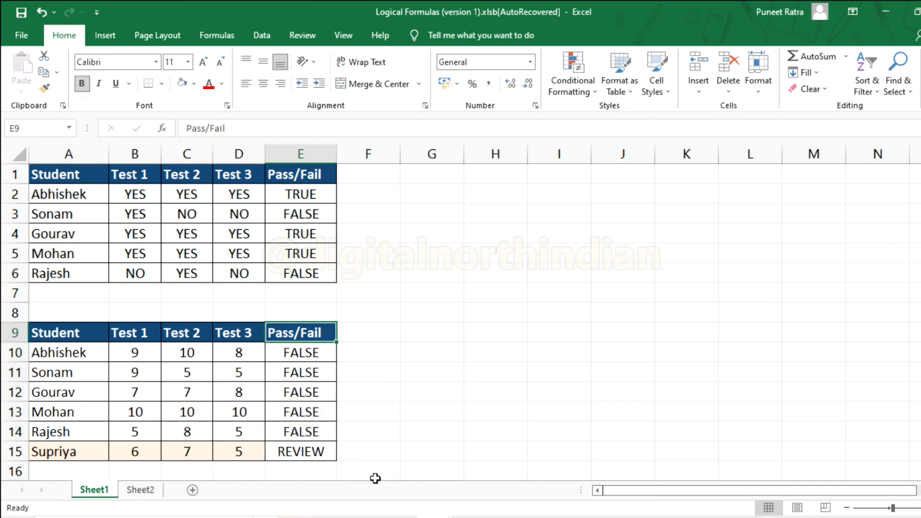
Step: Check the copied REVIEW formulas and their results down the Pass/Fail column of the second table
{"action": "key", "text": "Down"}
{"action": "key", "text": "Down"}
{"action": "key", "text": "Down"}
{"action": "key", "text": "Down"}
{"action": "key", "text": "Down"}
{"action": "key", "text": "Down"}
{"action": "key", "text": "Down"}
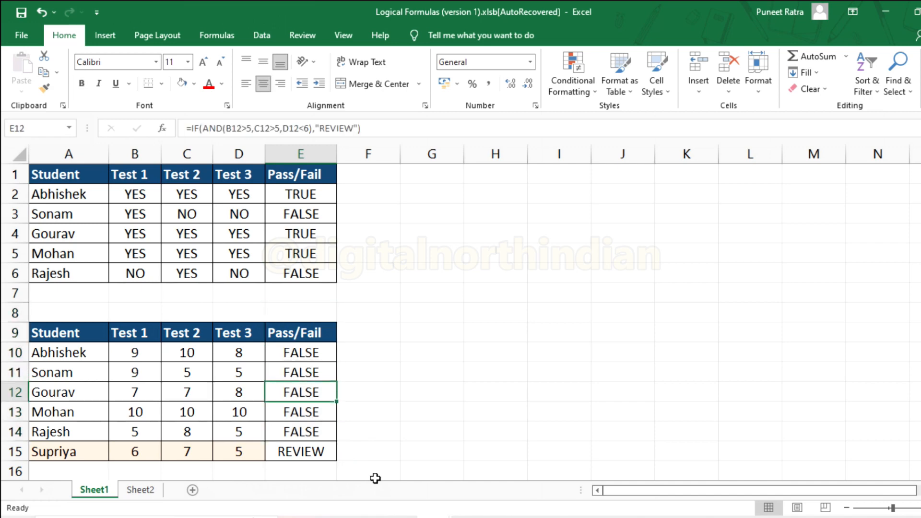
{"action": "key", "text": "Up"}
{"action": "key", "text": "Up"}
{"action": "key", "text": "Up"}
{"action": "key", "text": "Up"}
{"action": "key", "text": "Up"}
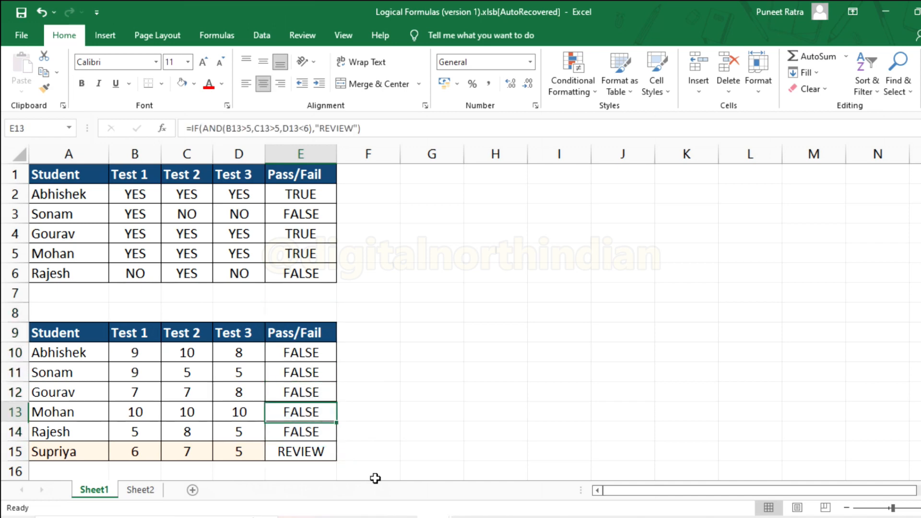
Step: Compare the three test scores in rows 10 to 14 with the conditions of the REVIEW formula
{"action": "key", "text": "Left"}
{"action": "key", "text": "Left"}
{"action": "key", "text": "Left"}
{"action": "key", "text": "Up"}
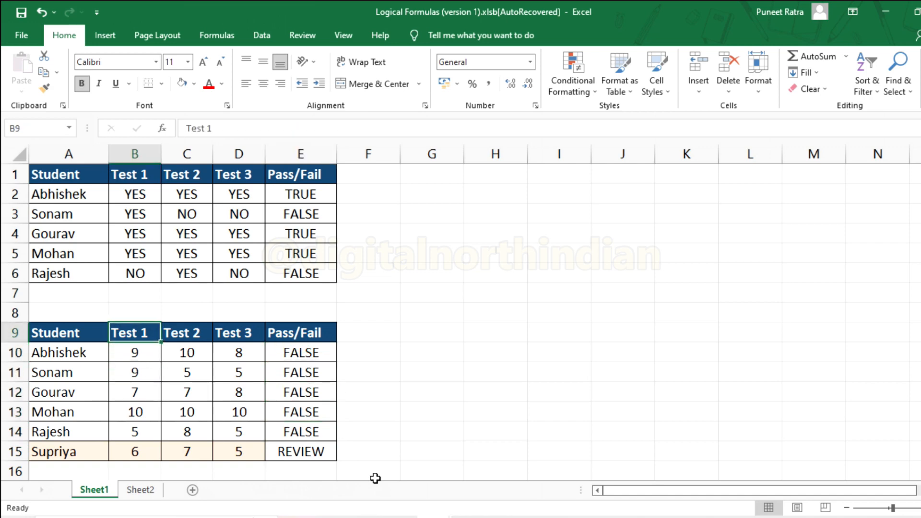
{"action": "key", "text": "shift+Right"}
{"action": "key", "text": "shift+Right"}
{"action": "key", "text": "shift+Left"}
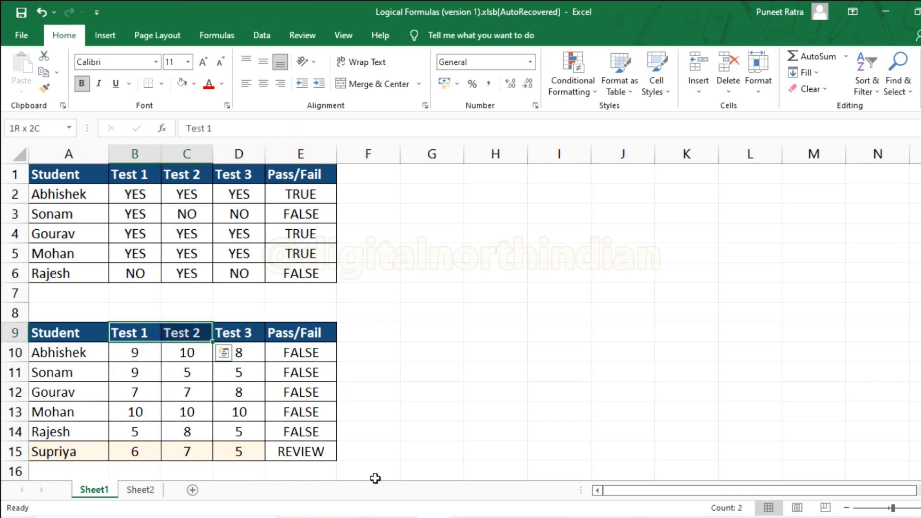
{"action": "key", "text": "Right"}
{"action": "key", "text": "Right"}
{"action": "key", "text": "Down"}
{"action": "key", "text": "Down"}
{"action": "key", "text": "Down"}
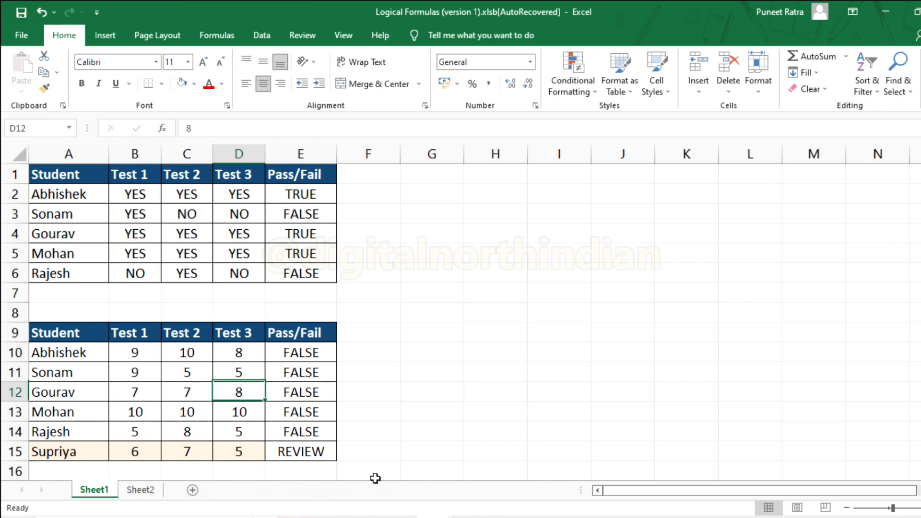
{"action": "key", "text": "Up"}
{"action": "key", "text": "Up"}
{"action": "key", "text": "Up"}
{"action": "key", "text": "Down"}
{"action": "key", "text": "Down"}
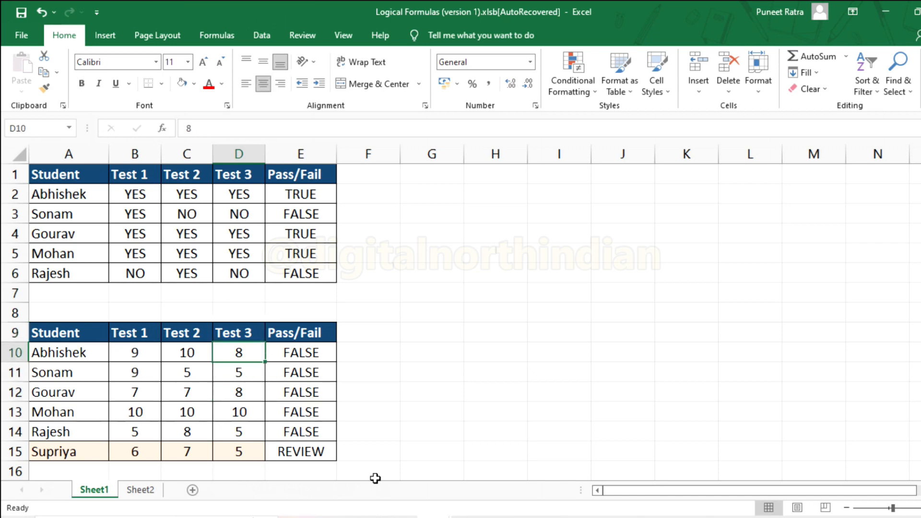
{"action": "key", "text": "Left"}
{"action": "key", "text": "Left"}
{"action": "key", "text": "Down"}
{"action": "key", "text": "Down"}
{"action": "key", "text": "Down"}
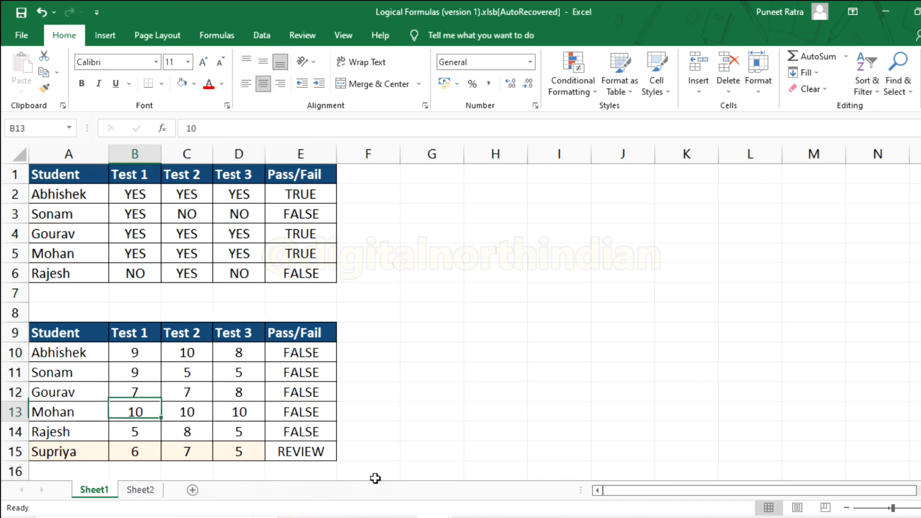
{"action": "key", "text": "Left"}
{"action": "key", "text": "Right"}
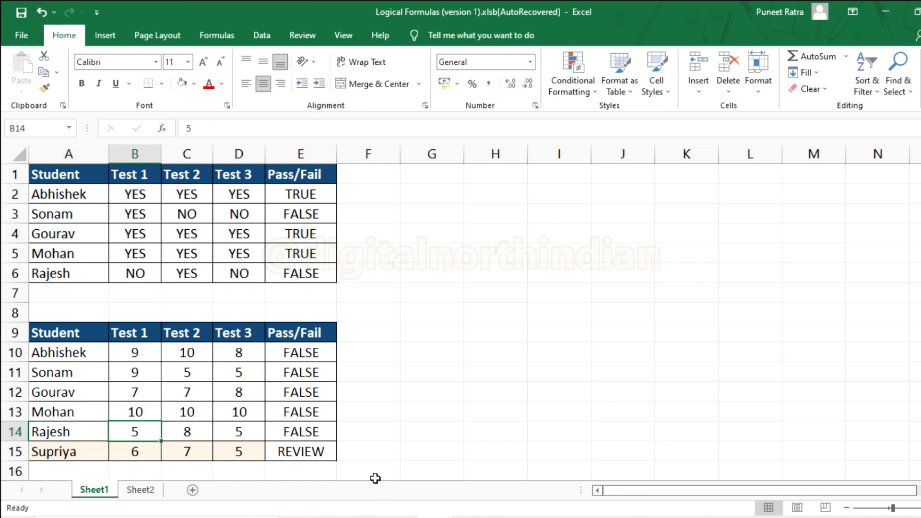
{"action": "key", "text": "Right"}
{"action": "key", "text": "Right"}
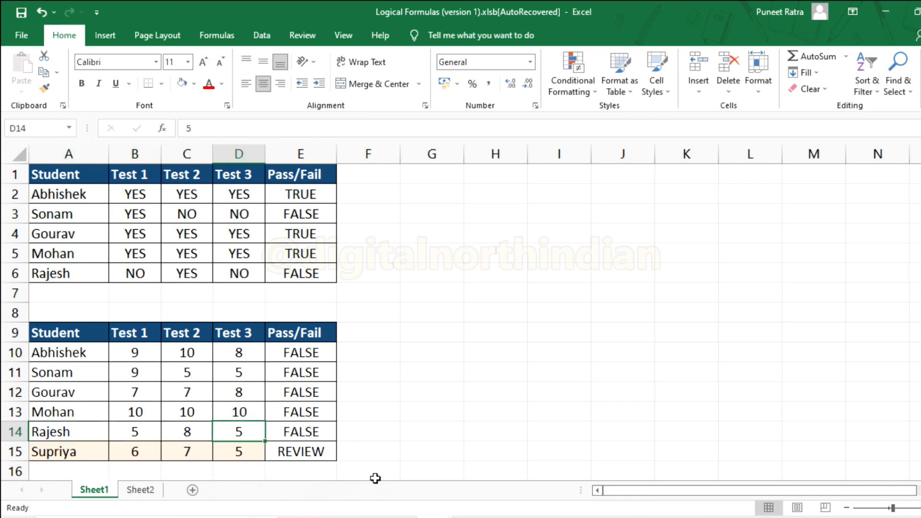
{"action": "key", "text": "Right"}
Step: Switch to Sheet2 with the sales, commission and bonus table
{"action": "left_click", "coordinate": [920, 507]}
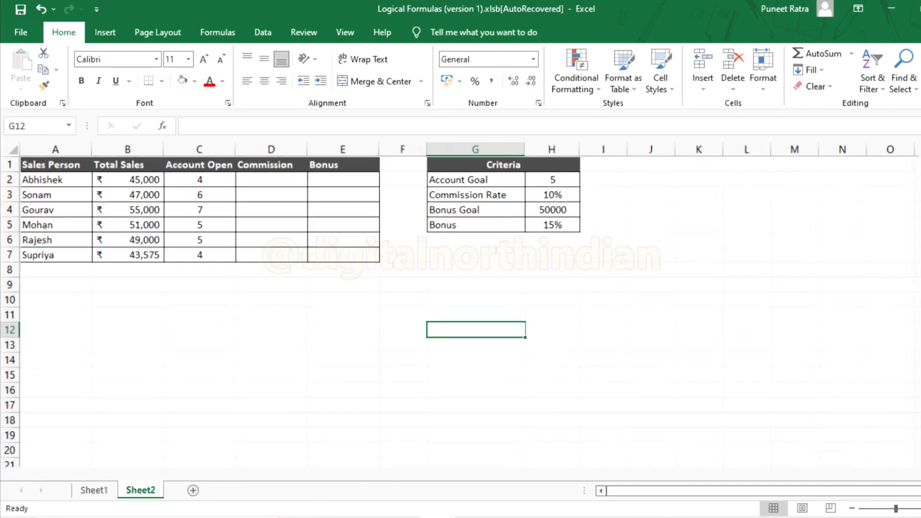
Step: Review the sales person, total sales and accounts opened entries in rows 2 to 7 of the sales table
{"action": "left_click", "coordinate": [920, 508]}
{"action": "left_click", "coordinate": [920, 508]}
{"action": "left_click", "coordinate": [920, 508]}
{"action": "left_click", "coordinate": [920, 508]}
{"action": "left_click", "coordinate": [920, 507]}
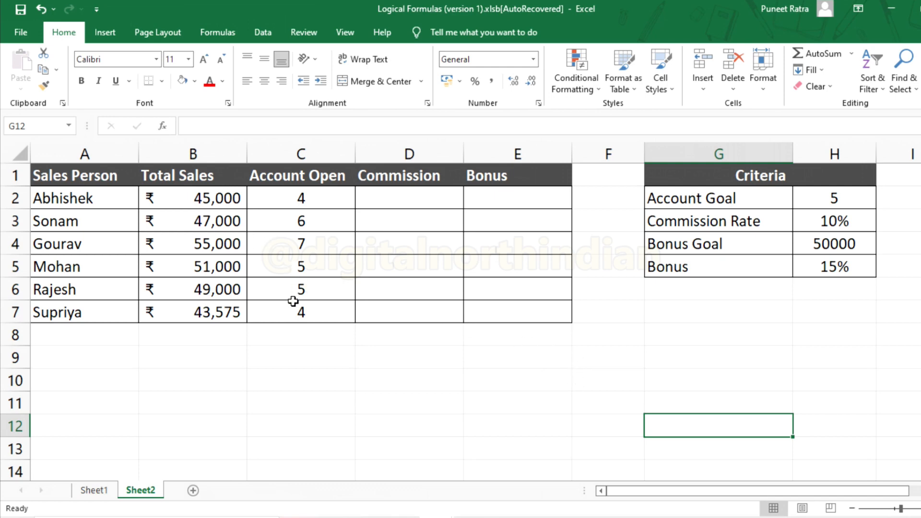
{"action": "left_click_drag", "start_coordinate": [80, 196], "coordinate": [81, 313]}
{"action": "left_click_drag", "start_coordinate": [199, 197], "coordinate": [204, 313]}
{"action": "left_click_drag", "start_coordinate": [319, 204], "coordinate": [322, 312]}
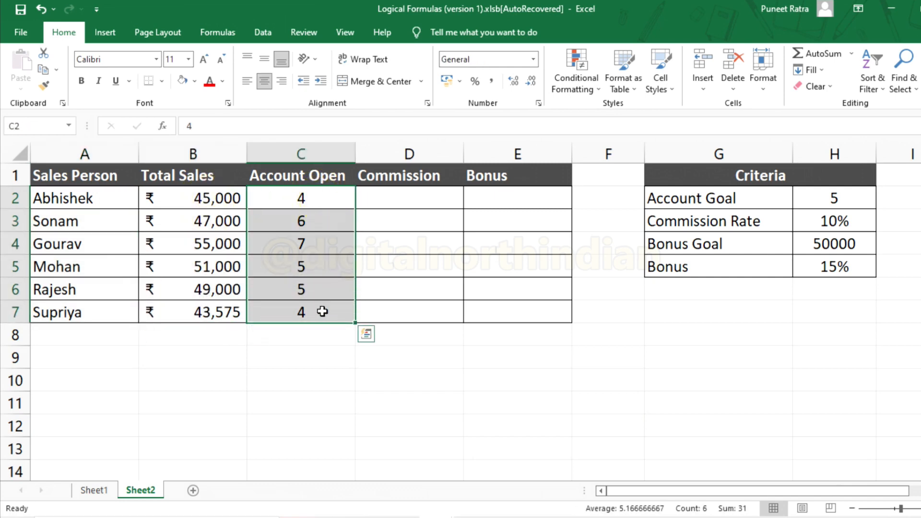
Step: Review the account goal, commission rate and bonus goal in the Criteria table
{"action": "left_click", "coordinate": [743, 194]}
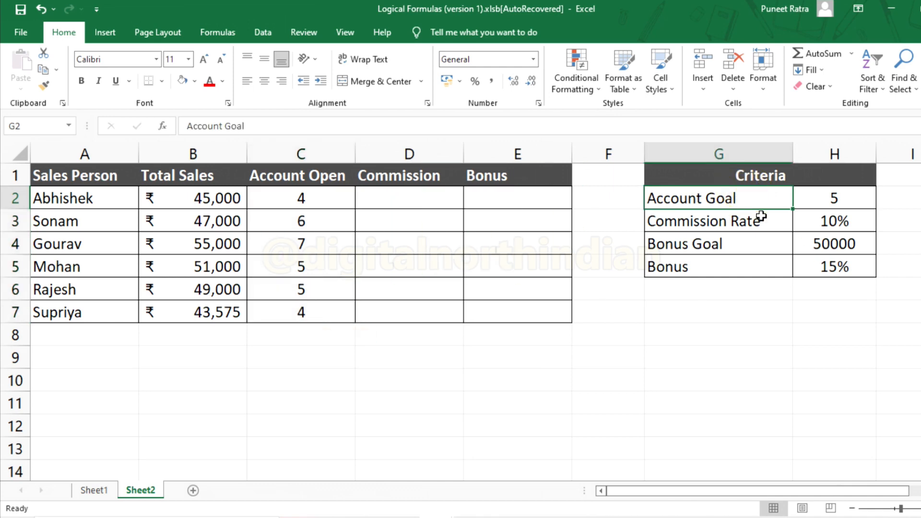
{"action": "left_click", "coordinate": [763, 252]}
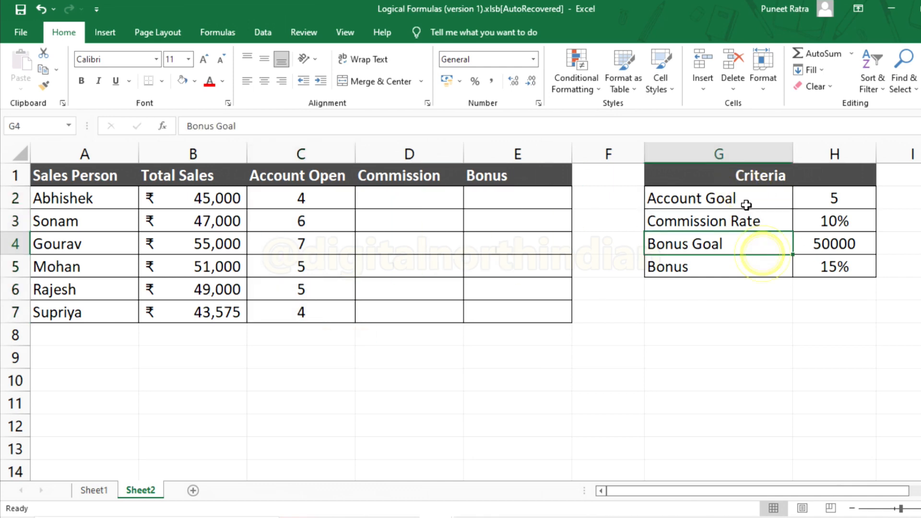
{"action": "left_click", "coordinate": [827, 207]}
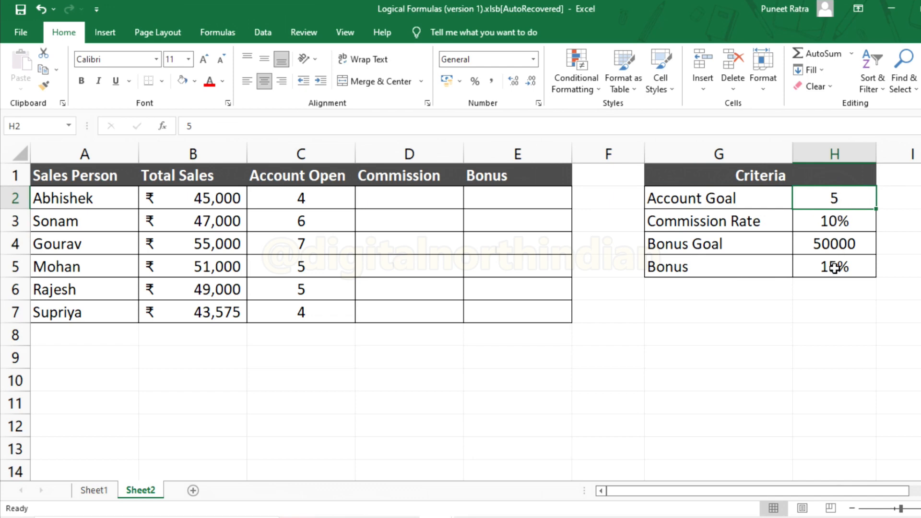
{"action": "left_click", "coordinate": [734, 243]}
{"action": "left_click", "coordinate": [838, 243]}
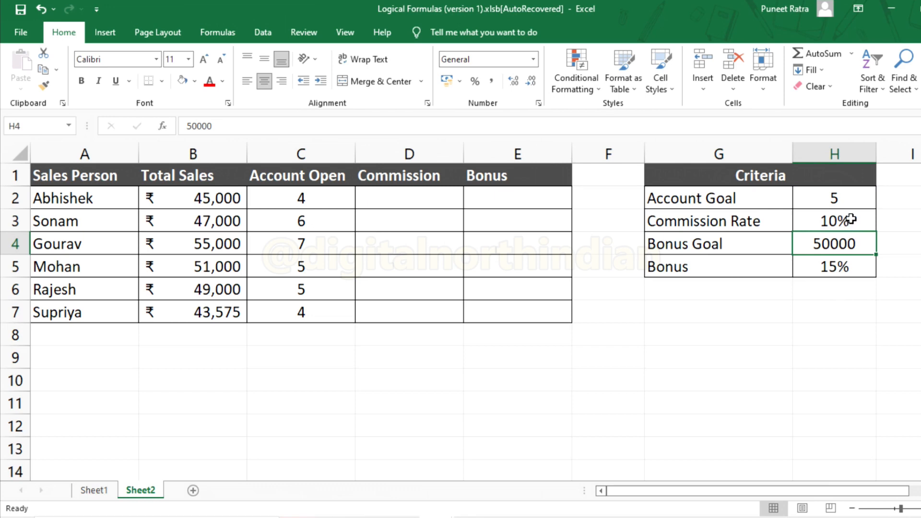
{"action": "left_click", "coordinate": [851, 221]}
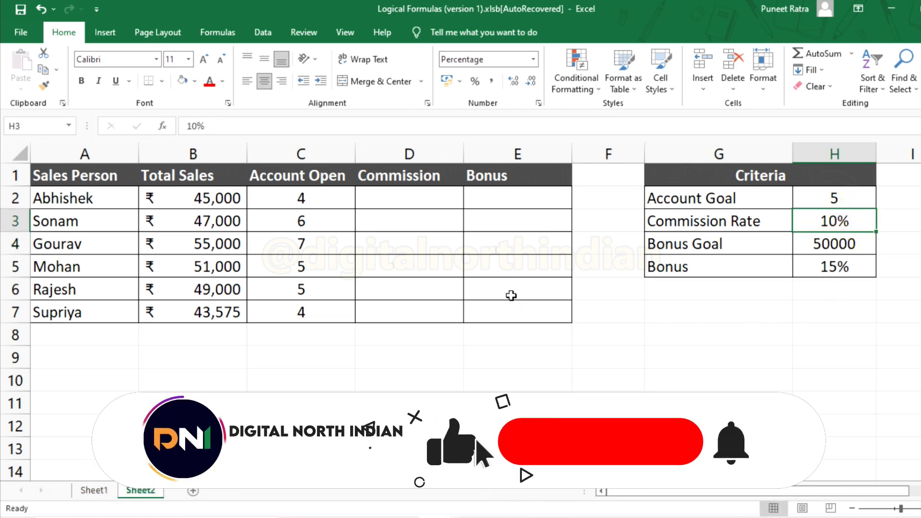
Step: Start an IF formula with AND in D2, testing total sales against the absolute bonus goal: B2>=$H$4
{"action": "left_click", "coordinate": [415, 201]}
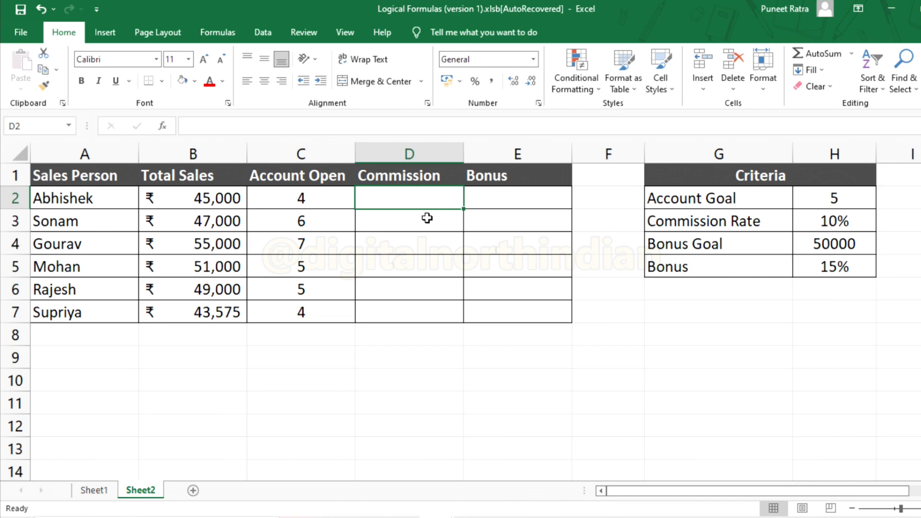
{"action": "type", "text": "="}
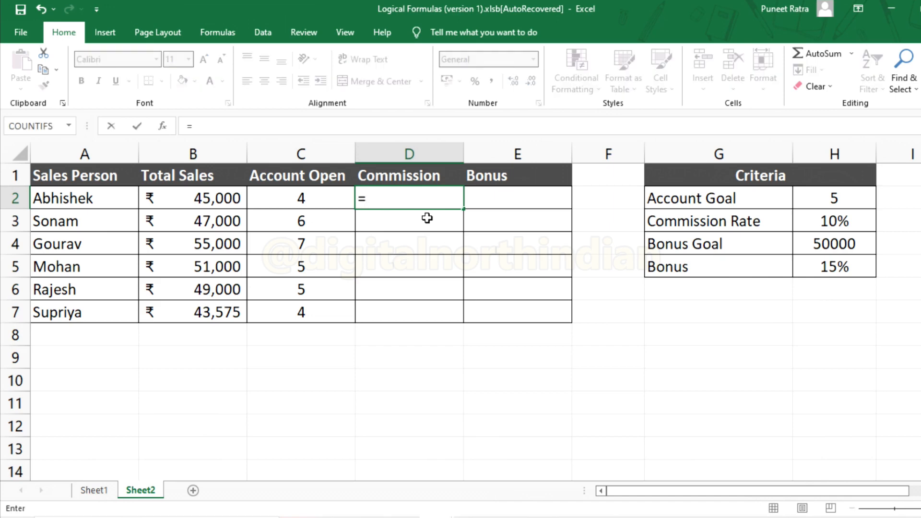
{"action": "type", "text": "if"}
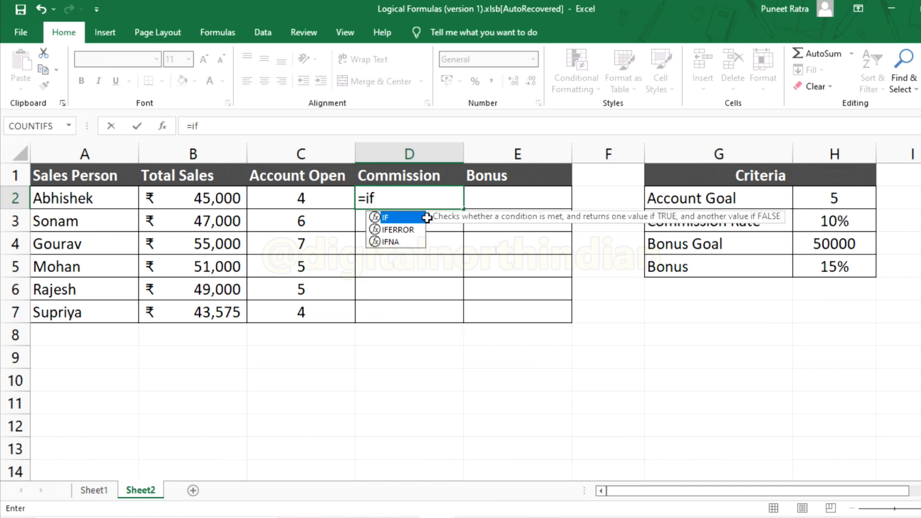
{"action": "key", "text": "Tab"}
{"action": "type", "text": "and"}
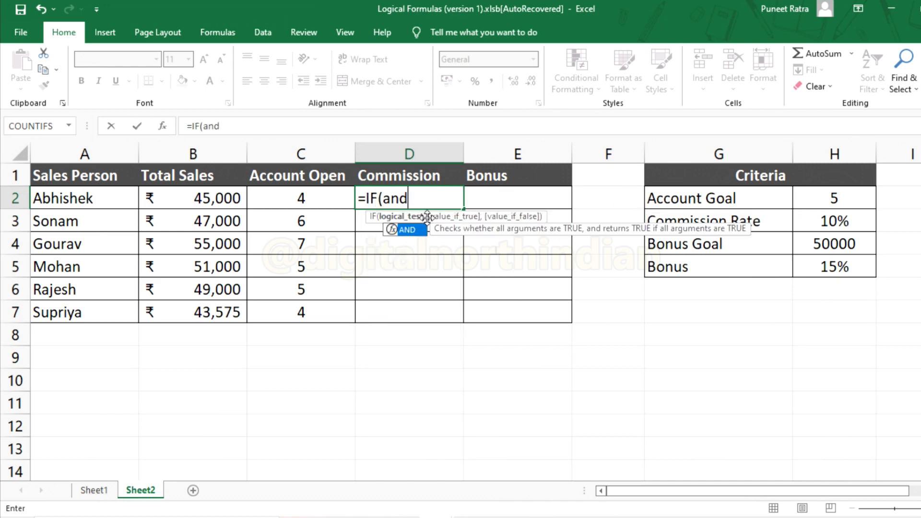
{"action": "key", "text": "Tab"}
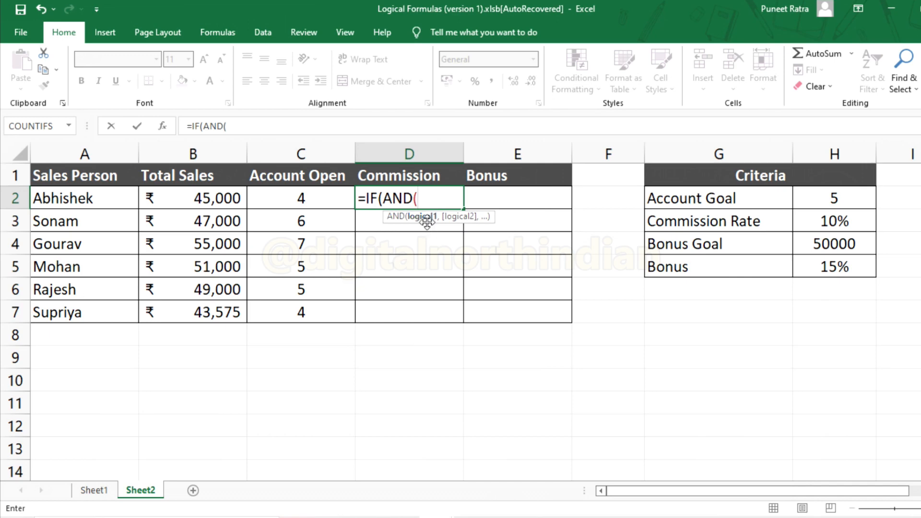
{"action": "left_click", "coordinate": [199, 200]}
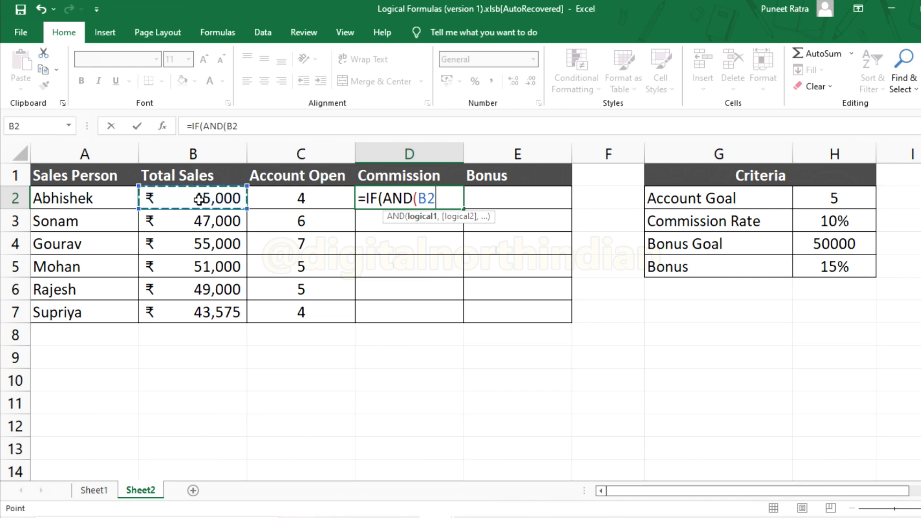
{"action": "type", "text": ">="}
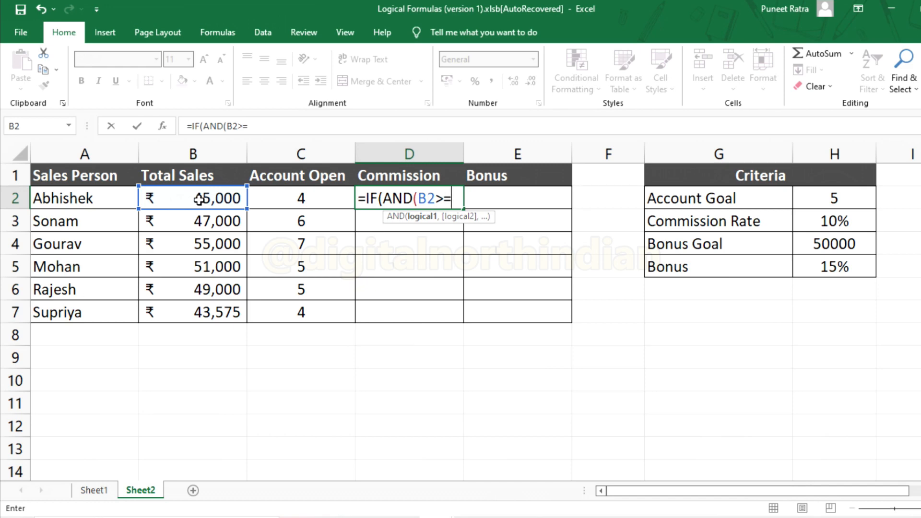
{"action": "left_click", "coordinate": [856, 244]}
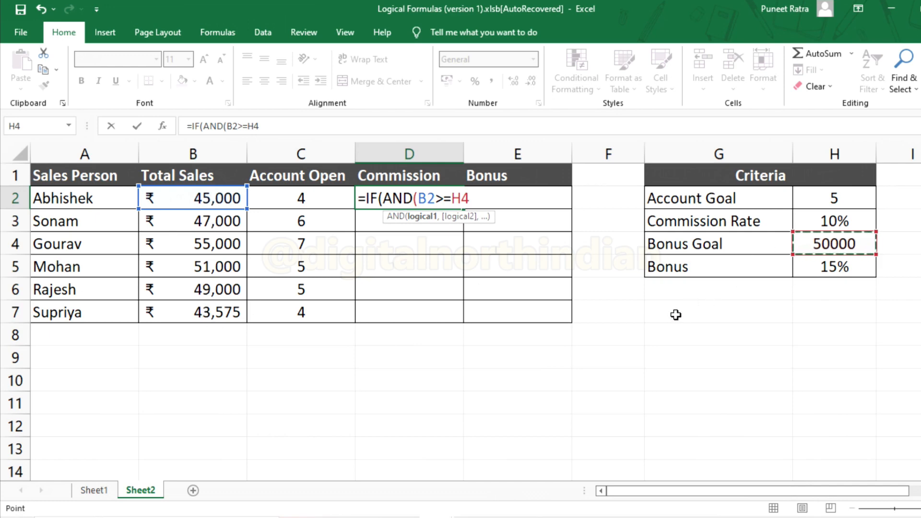
{"action": "key", "text": "F4"}
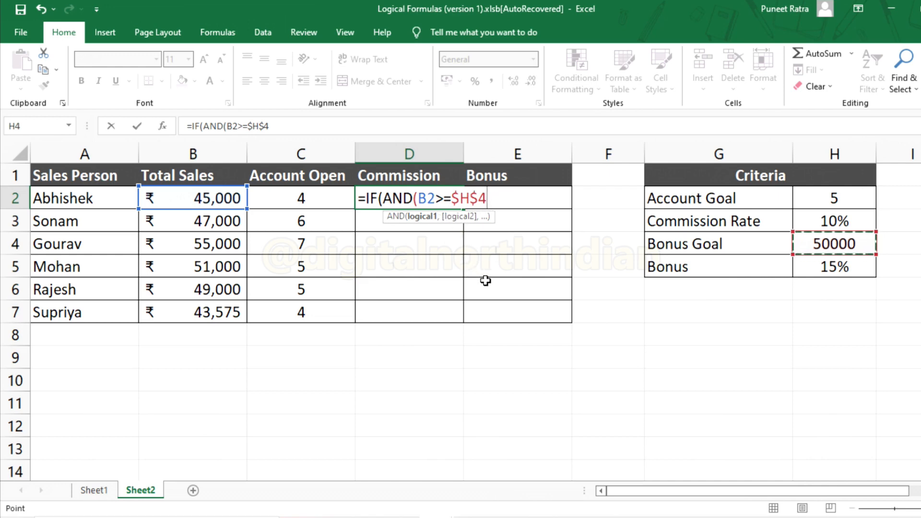
Step: Add the second AND condition C2>=$H$2 for the account goal to the D2 formula and close the AND
{"action": "type", "text": ","}
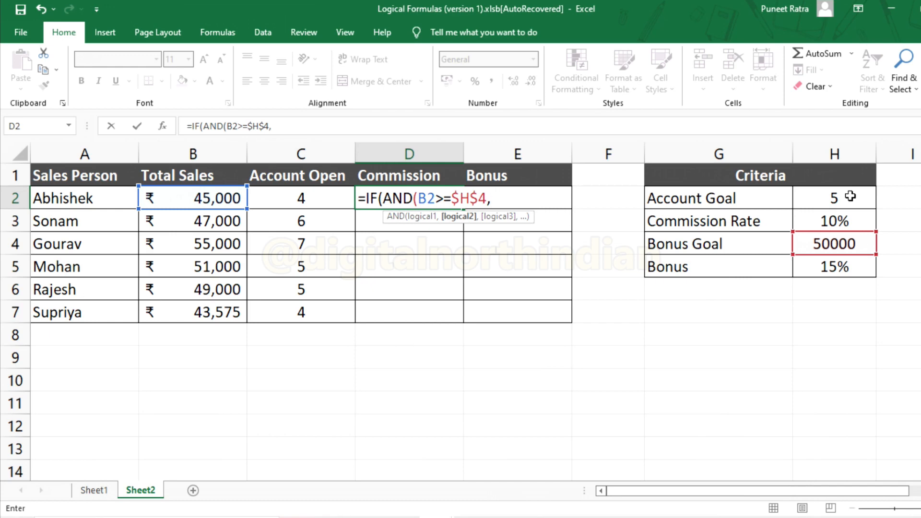
{"action": "left_click", "coordinate": [312, 197]}
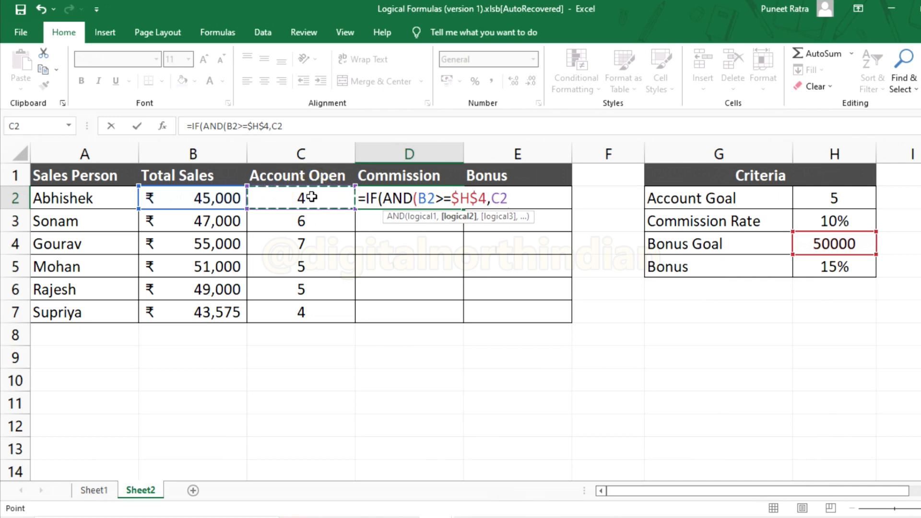
{"action": "type", "text": ">="}
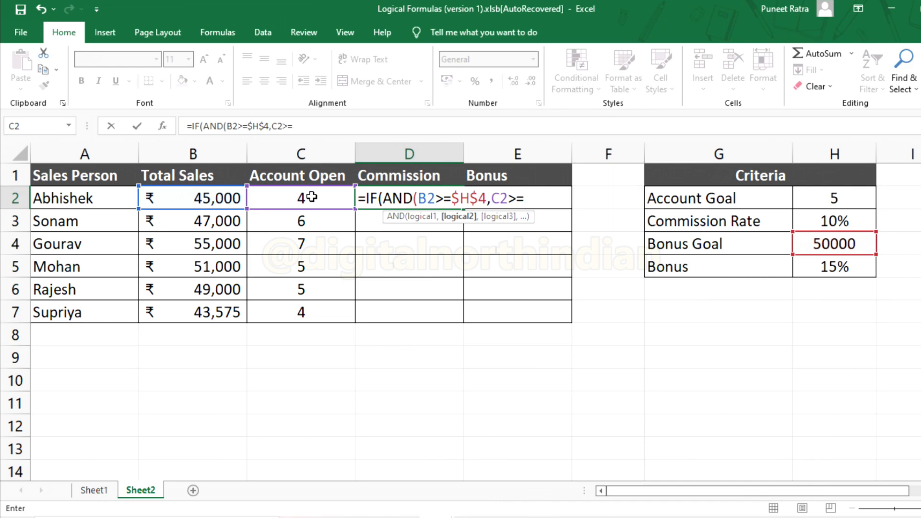
{"action": "left_click", "coordinate": [853, 201]}
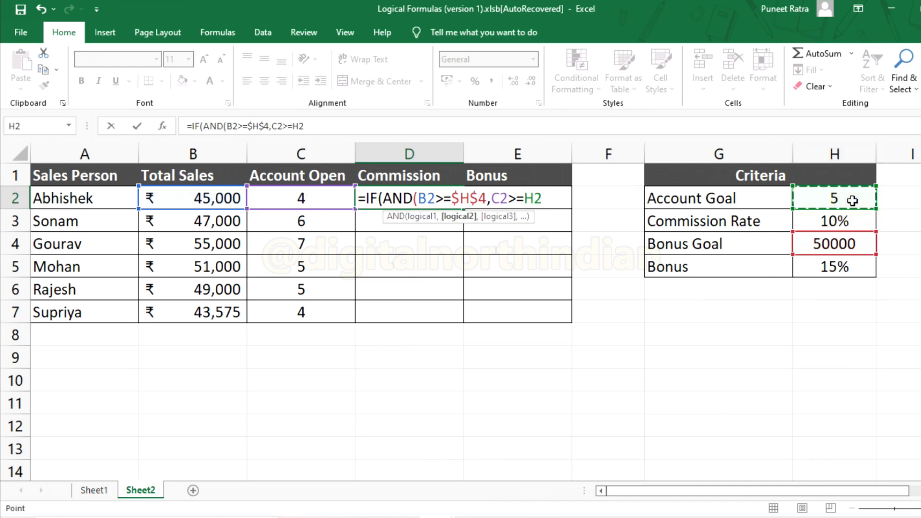
{"action": "key", "text": "F4"}
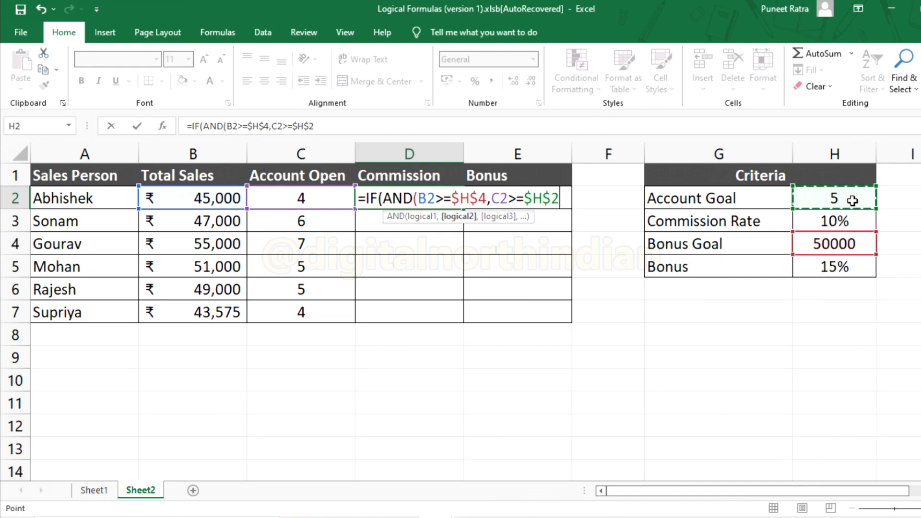
{"action": "type", "text": ")"}
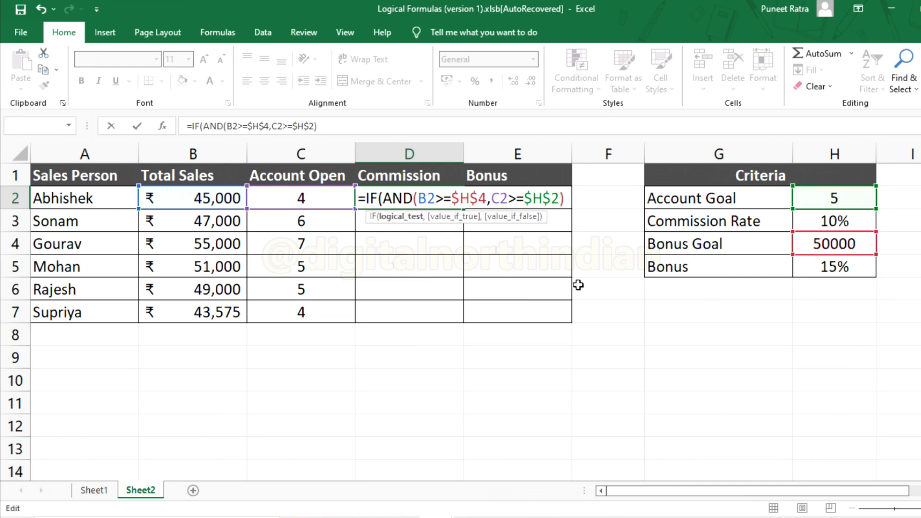
Step: Complete the D2 commission formula with B2*$H$3 as the value if true and 0 as the value if false
{"action": "type", "text": ","}
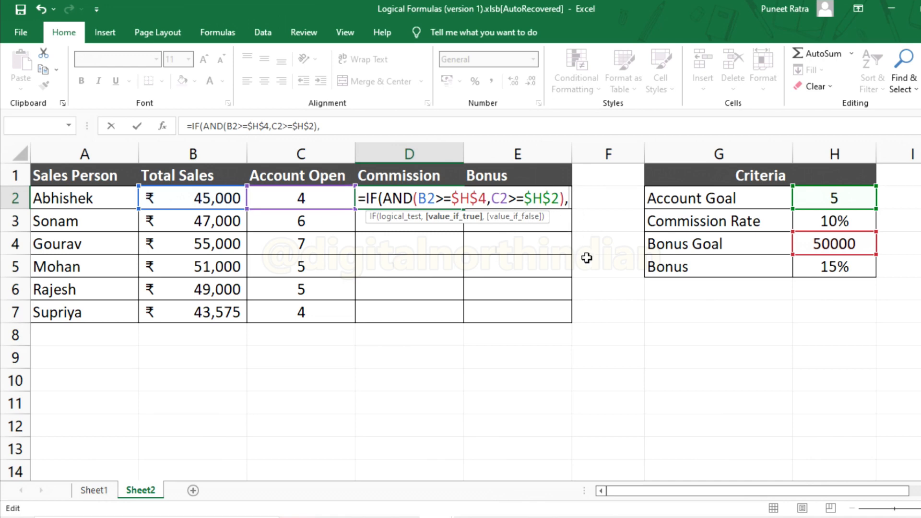
{"action": "left_click", "coordinate": [170, 204]}
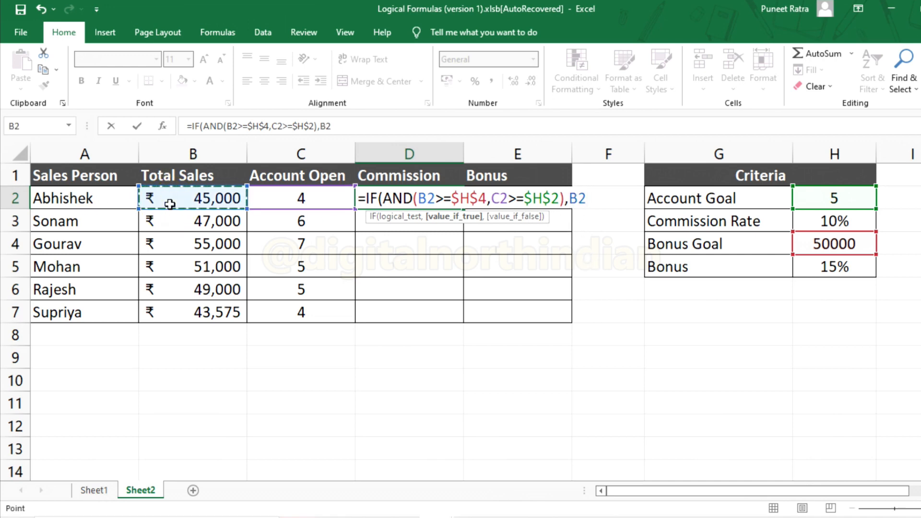
{"action": "type", "text": "*"}
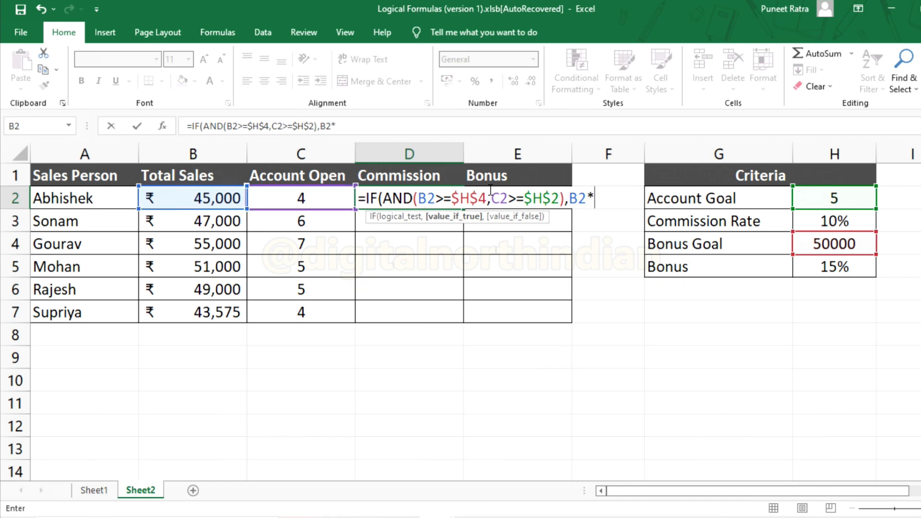
{"action": "left_click", "coordinate": [836, 222]}
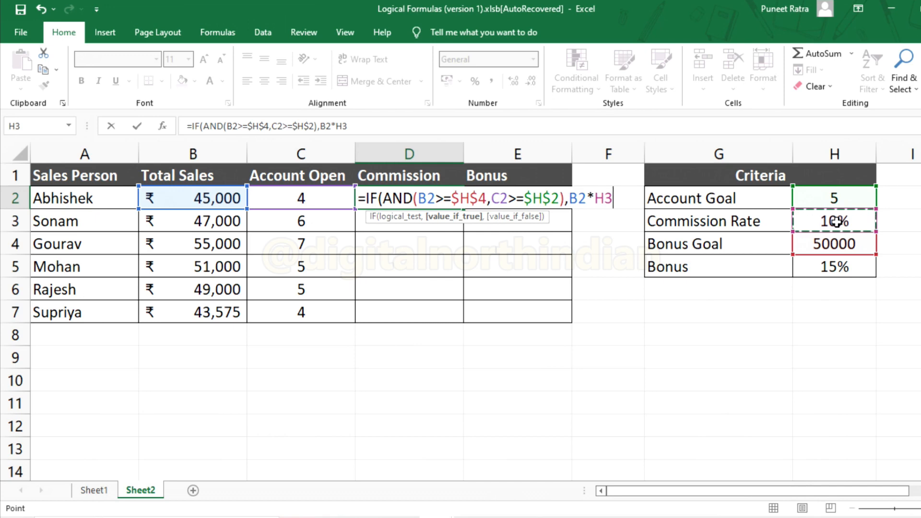
{"action": "key", "text": "F4"}
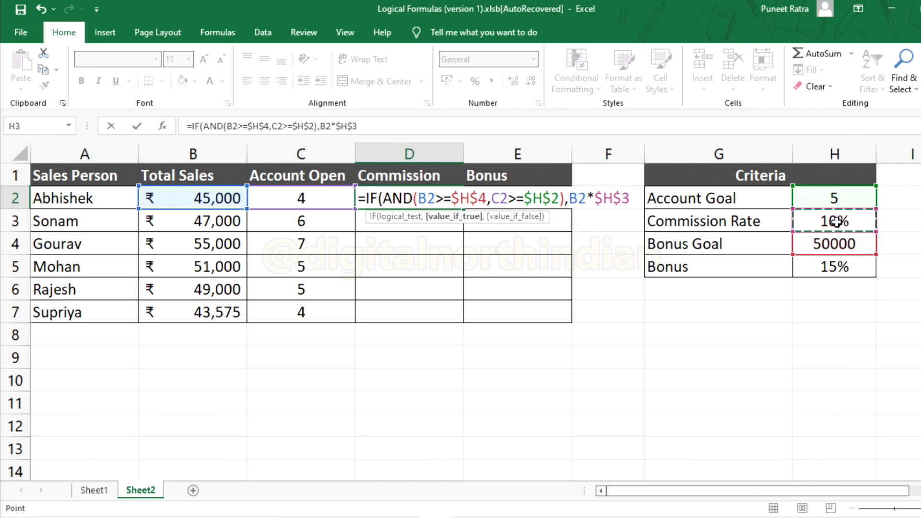
{"action": "type", "text": ","}
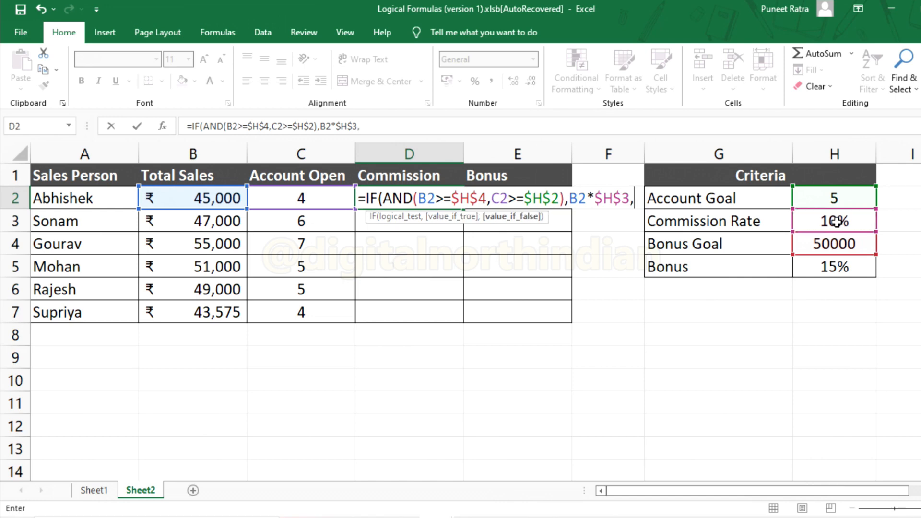
{"action": "type", "text": "0)"}
{"action": "key", "text": "Return"}
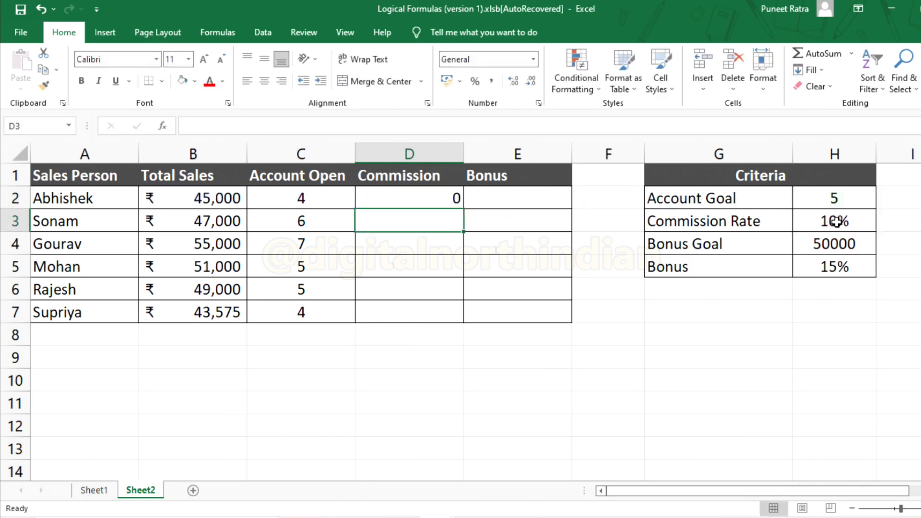
Step: Fill the commission formula from D2 down to D7 for the other sales persons
{"action": "key", "text": "Up"}
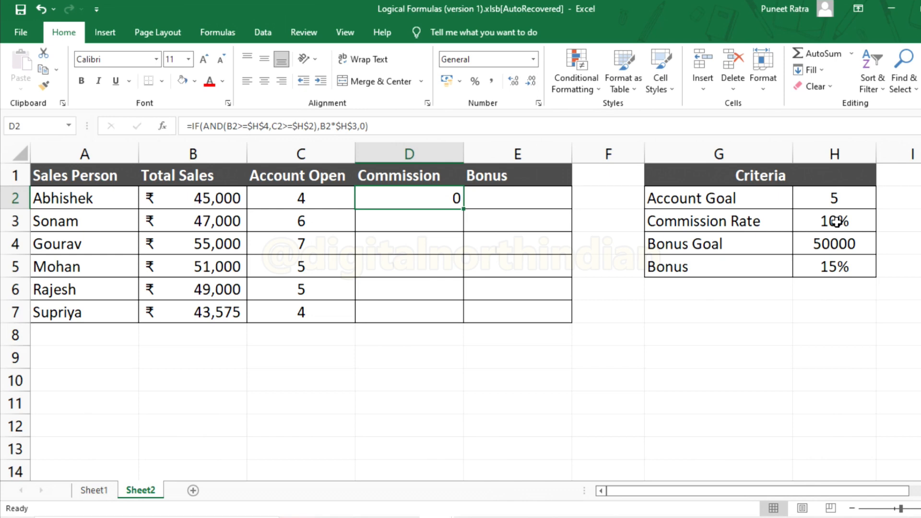
{"action": "key", "text": "shift+Down"}
{"action": "key", "text": "shift+Down"}
{"action": "key", "text": "shift+Down"}
{"action": "key", "text": "shift+Down"}
{"action": "key", "text": "shift+Down"}
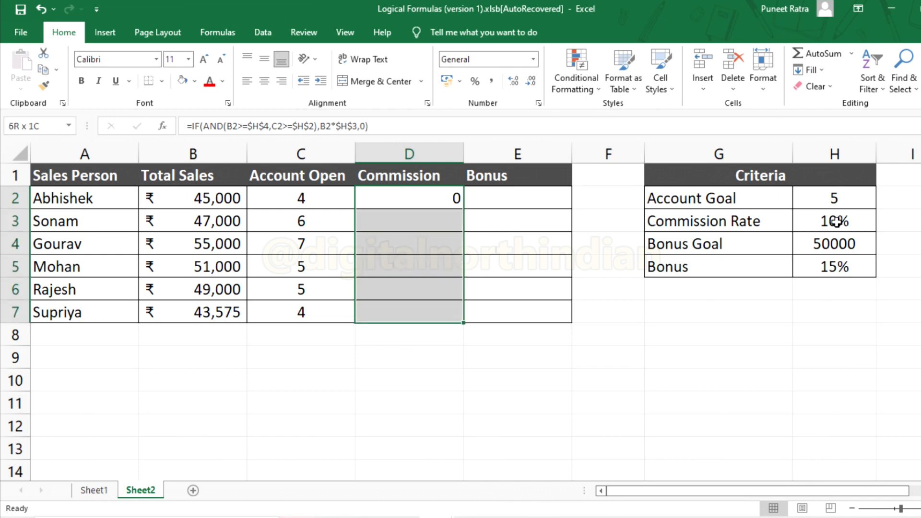
{"action": "key", "text": "ctrl+d"}
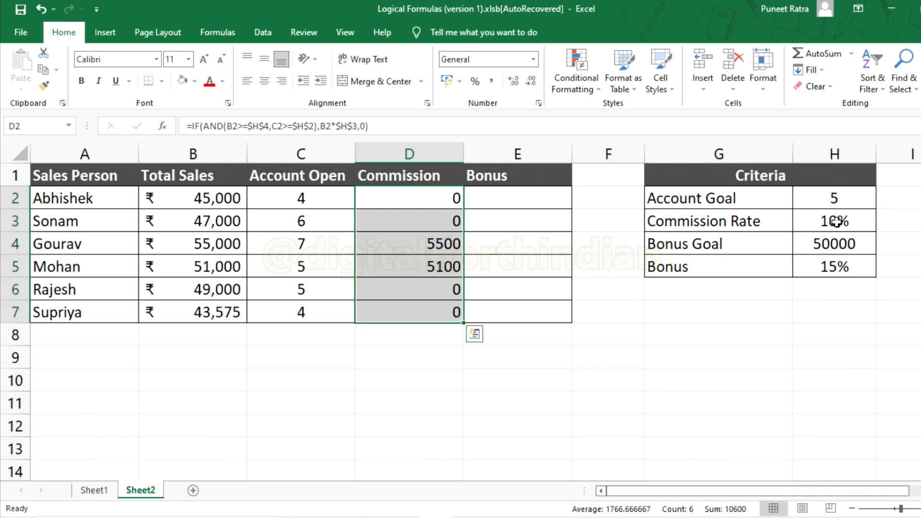
Step: Check the commission formulas and results in D4 and D5 against the sales persons in rows 4 and 5
{"action": "left_click", "coordinate": [417, 238]}
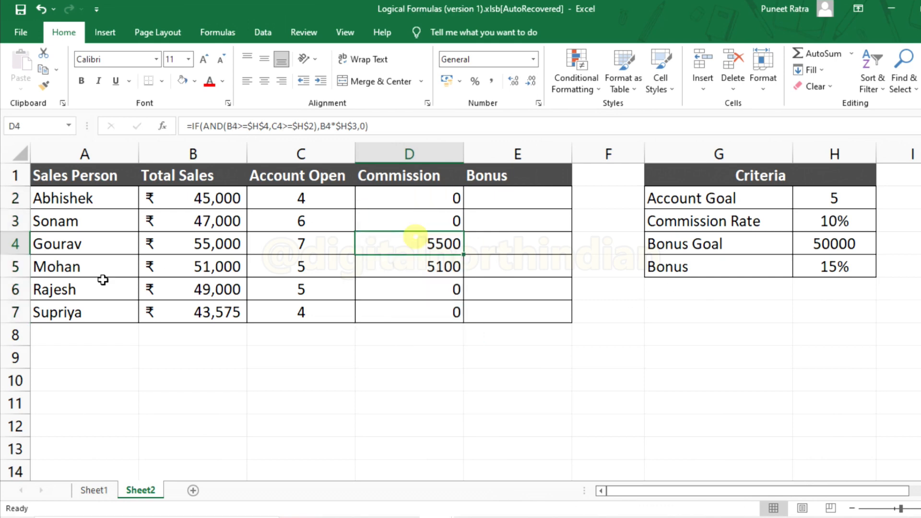
{"action": "left_click_drag", "start_coordinate": [69, 249], "coordinate": [69, 261]}
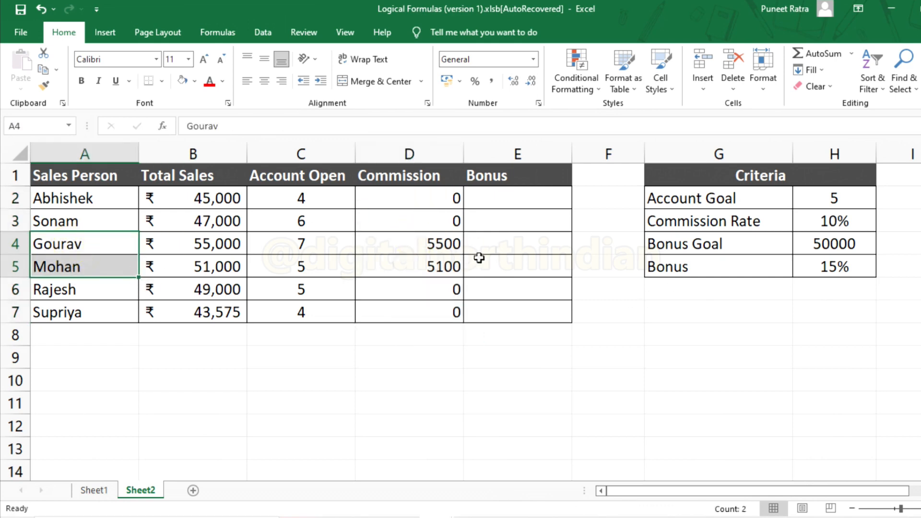
{"action": "left_click", "coordinate": [418, 241]}
{"action": "left_click_drag", "start_coordinate": [436, 244], "coordinate": [449, 259]}
{"action": "left_click", "coordinate": [448, 243]}
{"action": "left_click", "coordinate": [448, 265]}
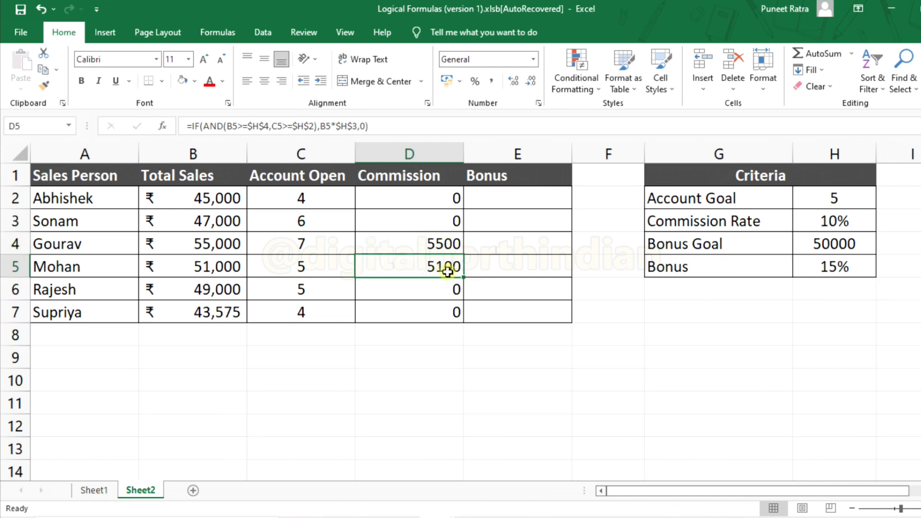
Step: Compare row 4's total sales and accounts opened with the bonus goal and account goal, and review the commissions in D4:D5
{"action": "left_click", "coordinate": [452, 249]}
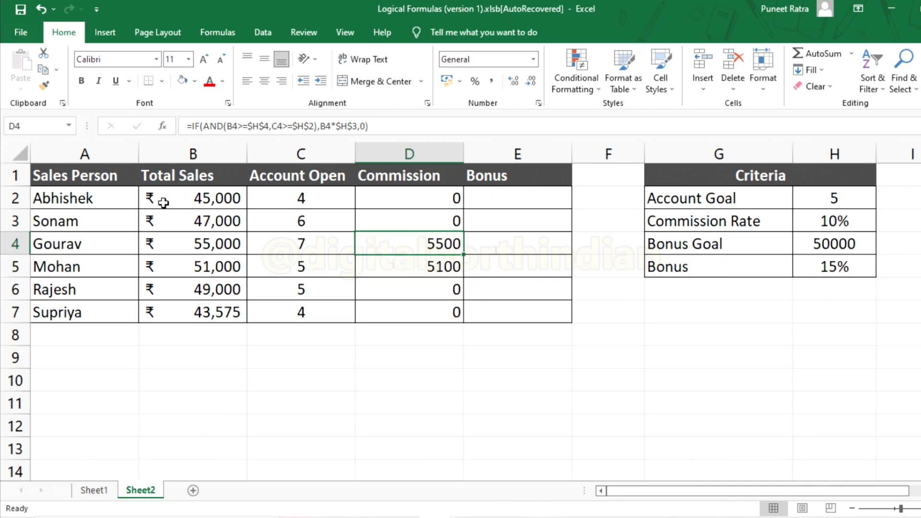
{"action": "left_click", "coordinate": [206, 242]}
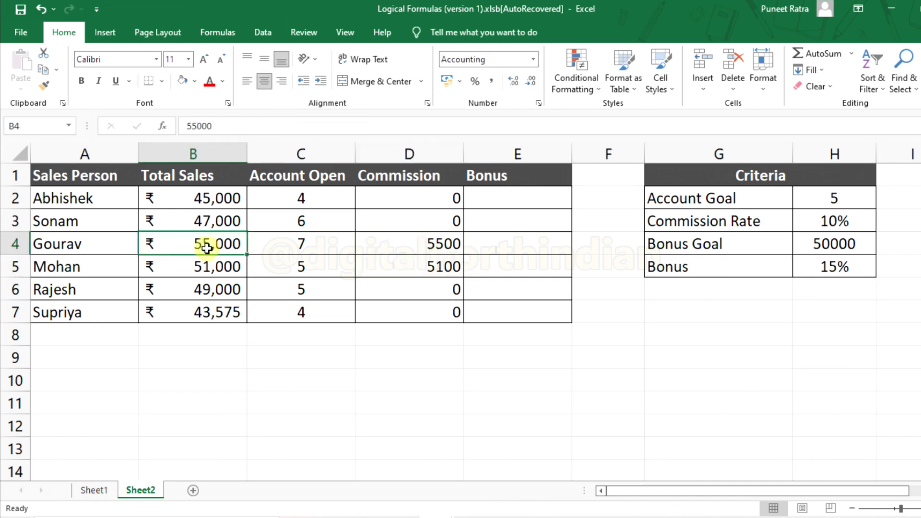
{"action": "left_click", "coordinate": [845, 244]}
{"action": "left_click", "coordinate": [325, 250]}
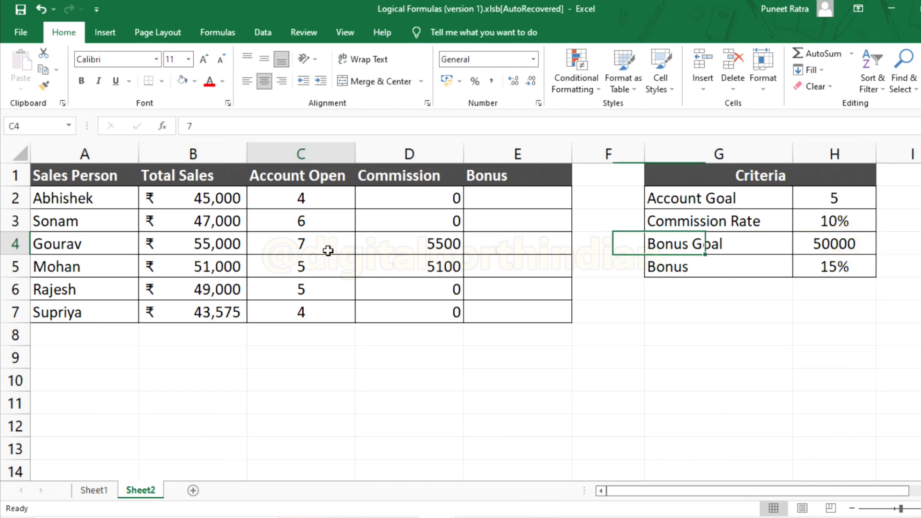
{"action": "left_click", "coordinate": [864, 197]}
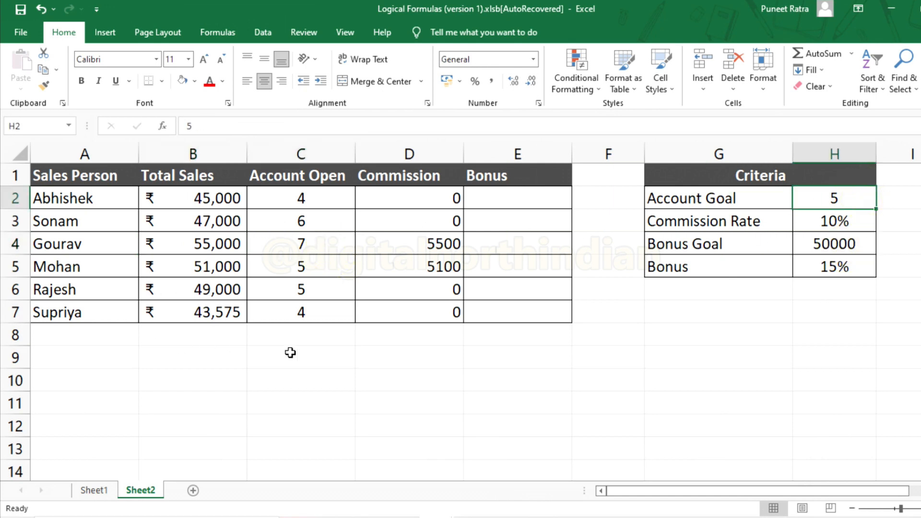
{"action": "key", "text": "Left"}
{"action": "key", "text": "Left"}
{"action": "key", "text": "Left"}
{"action": "key", "text": "Left"}
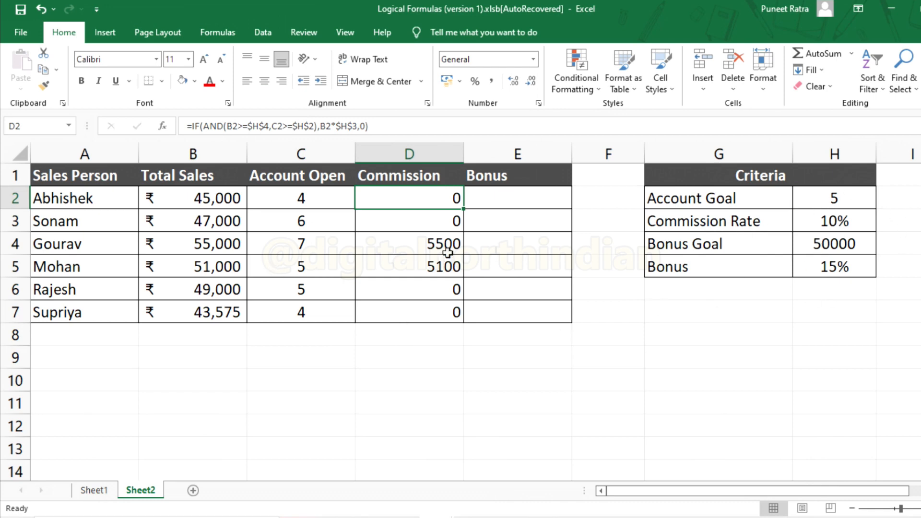
{"action": "left_click_drag", "start_coordinate": [447, 251], "coordinate": [445, 272]}
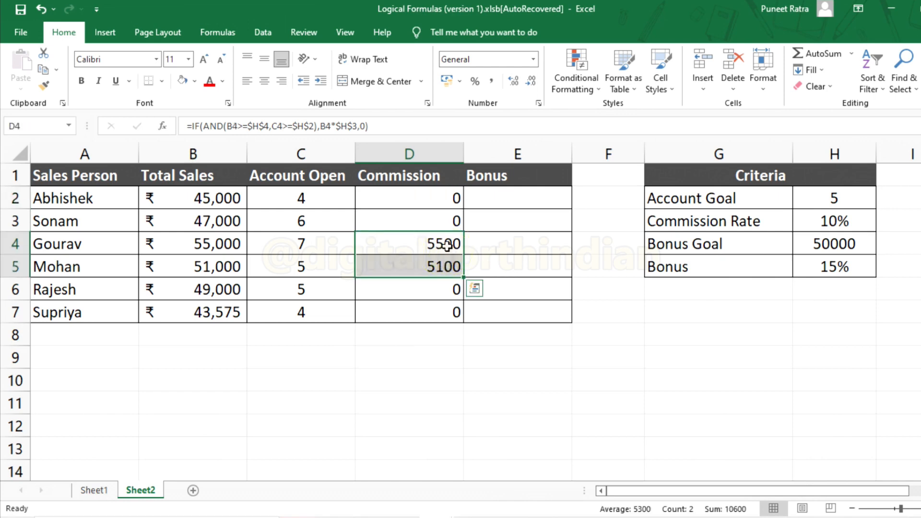
{"action": "left_click", "coordinate": [446, 247]}
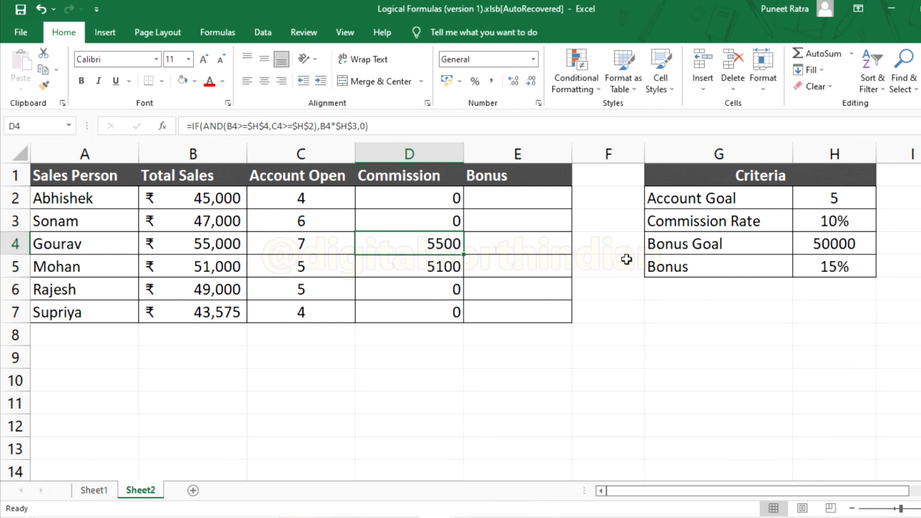
Step: Review the bonus criteria in H4, H2 and H5 and start an IF formula with a nested OR in E2
{"action": "left_click", "coordinate": [860, 245]}
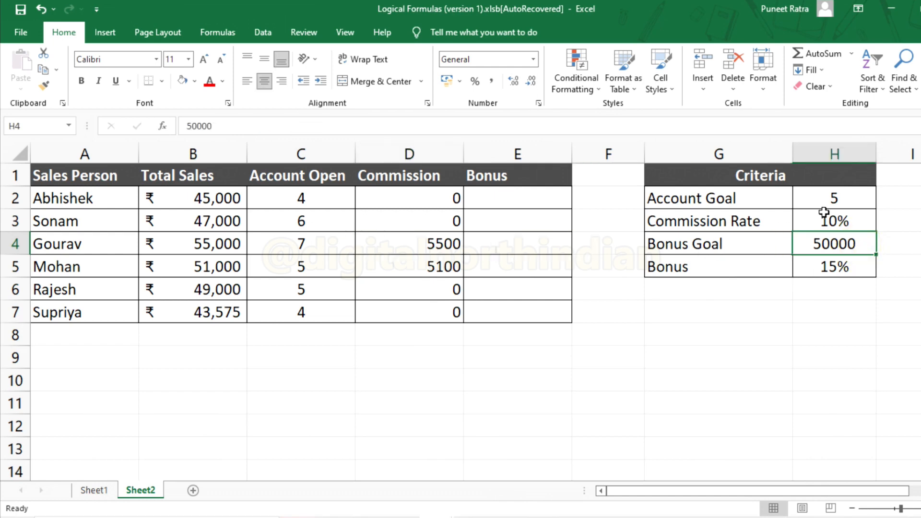
{"action": "left_click", "coordinate": [849, 200]}
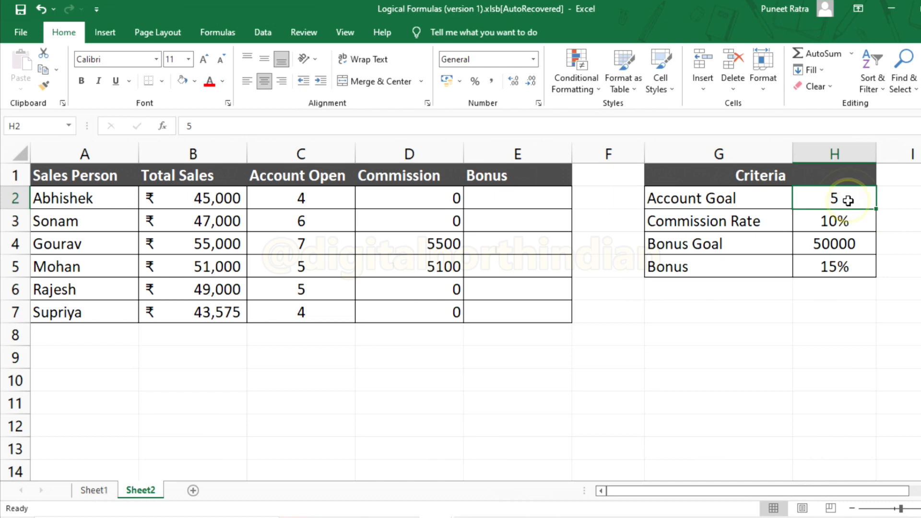
{"action": "left_click", "coordinate": [855, 273]}
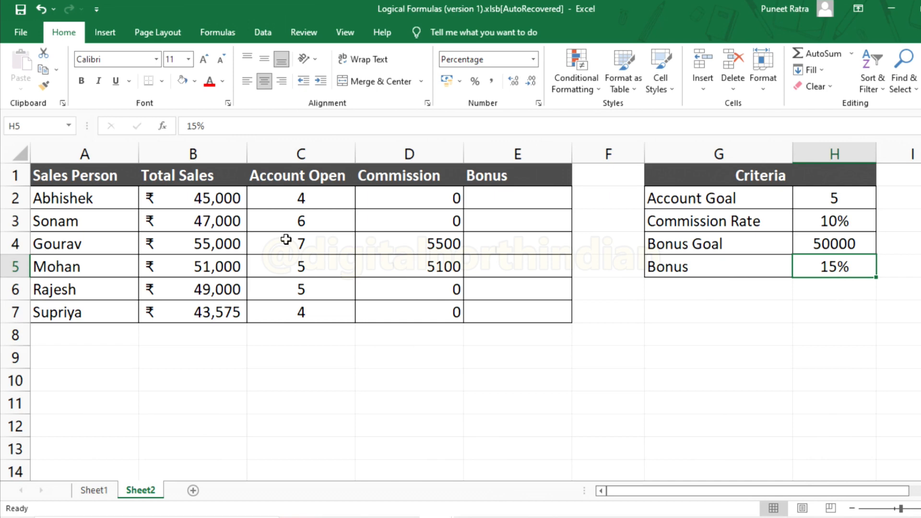
{"action": "left_click", "coordinate": [511, 201]}
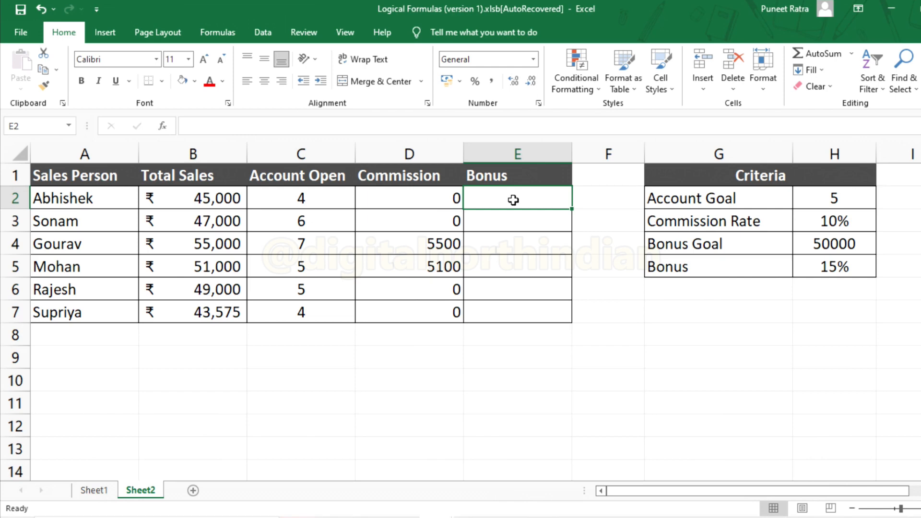
{"action": "type", "text": "=IF("}
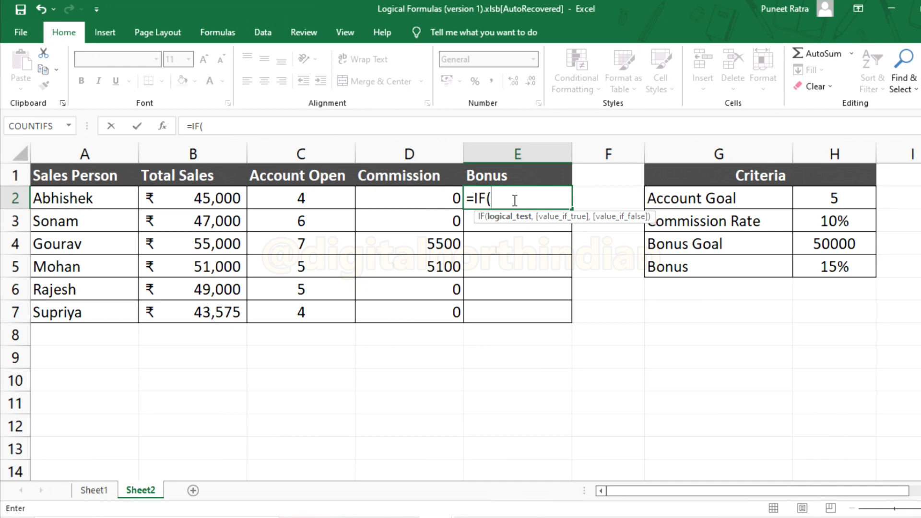
{"action": "type", "text": "OR"}
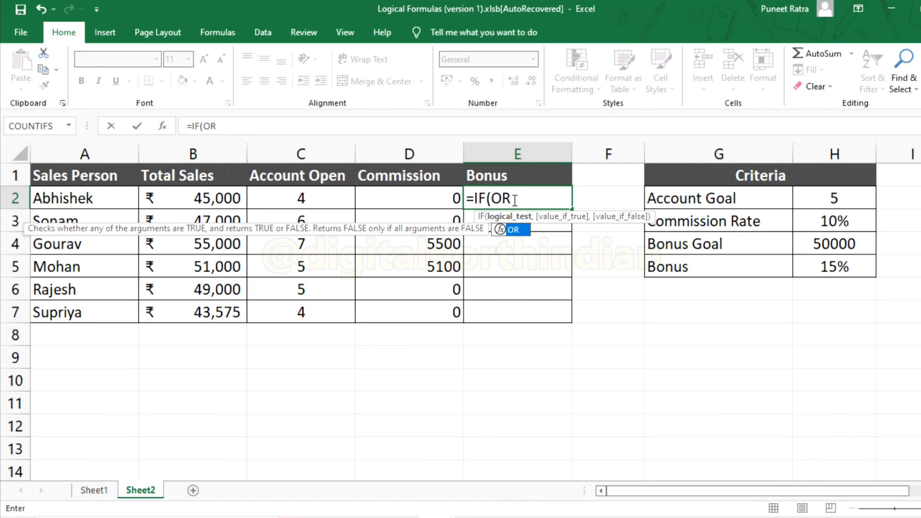
{"action": "type", "text": "("}
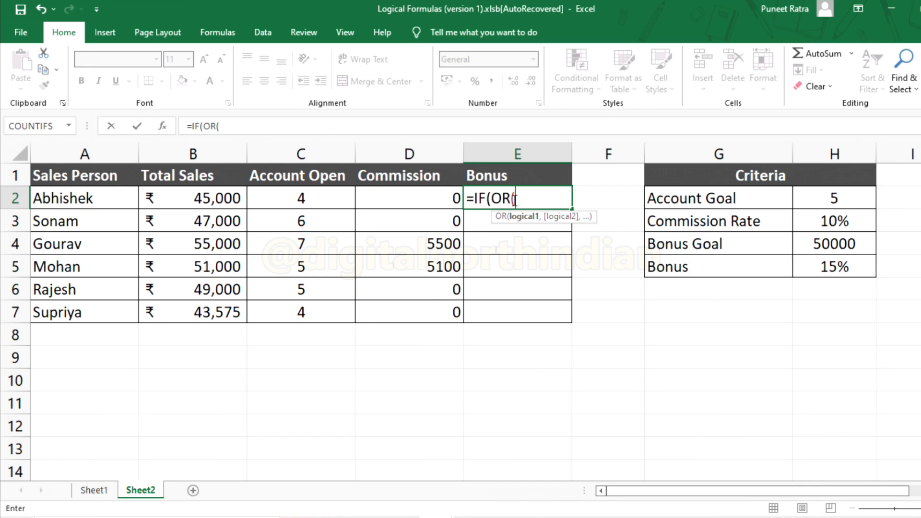
Step: Add the first OR condition B2>=$H$4 for the bonus goal to the E2 formula
{"action": "left_click", "coordinate": [199, 198]}
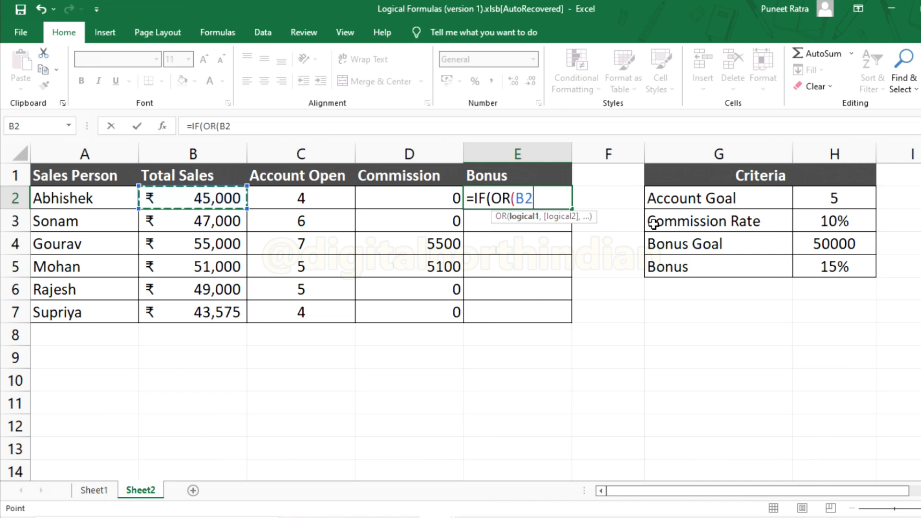
{"action": "type", "text": ">"}
{"action": "type", "text": "="}
{"action": "left_click", "coordinate": [857, 247]}
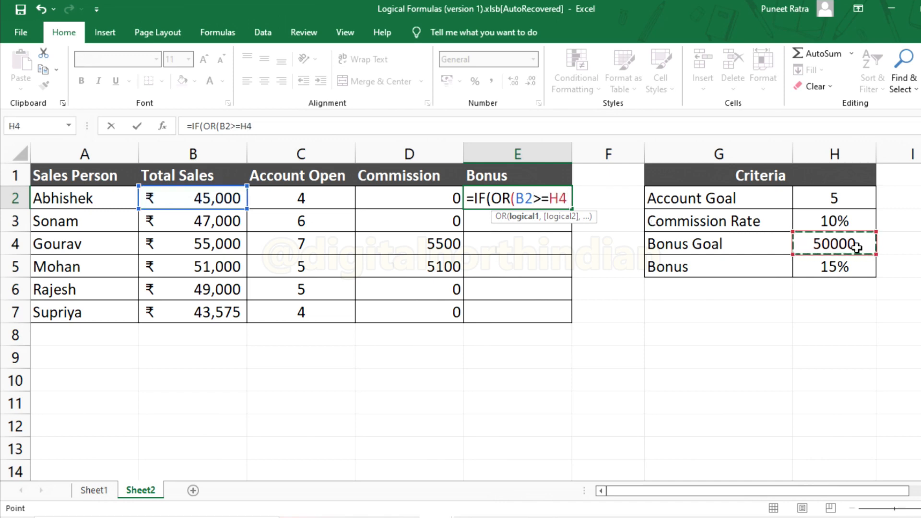
{"action": "key", "text": "F4"}
{"action": "type", "text": ","}
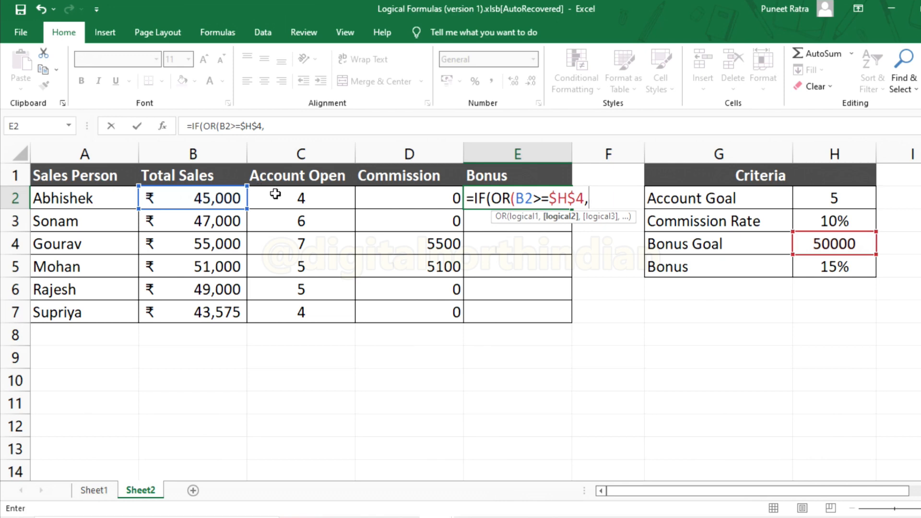
Step: Add the second OR condition C2>=$H$2 for the account goal to the E2 formula and close the OR
{"action": "left_click", "coordinate": [312, 197]}
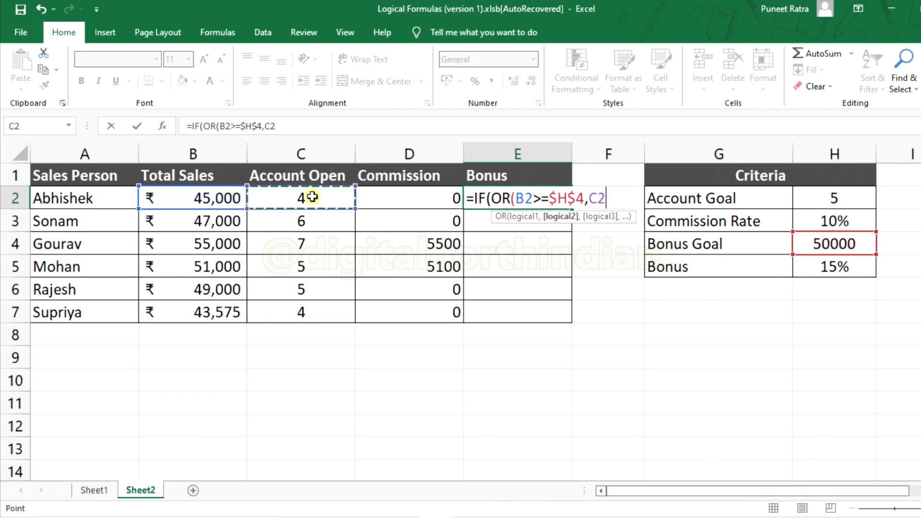
{"action": "type", "text": ">="}
{"action": "left_click", "coordinate": [853, 203]}
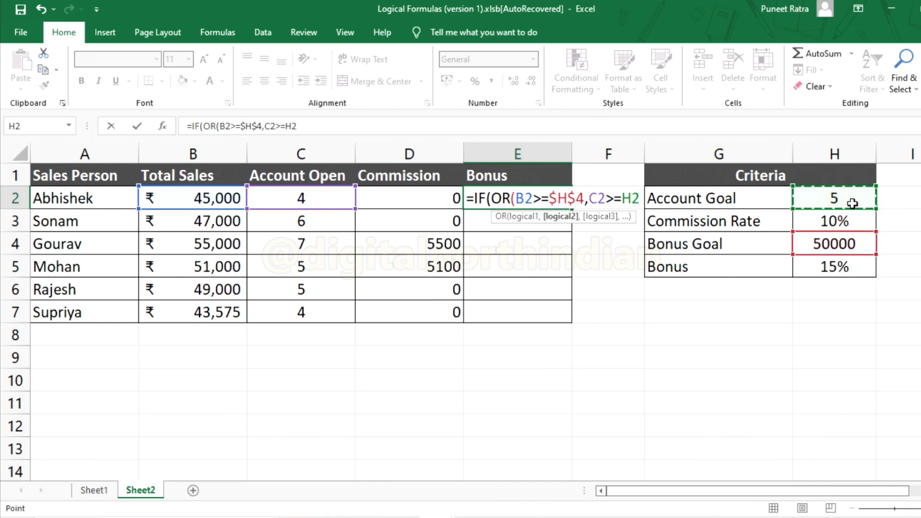
{"action": "key", "text": "F4"}
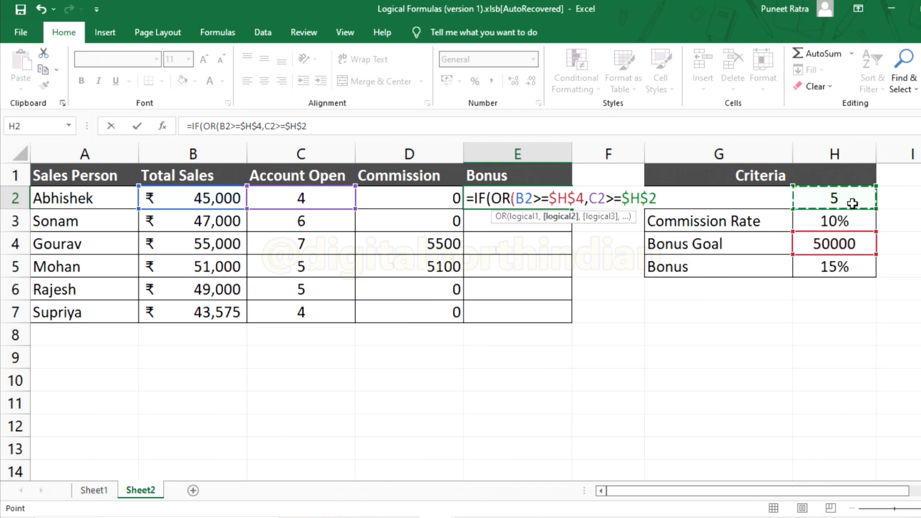
{"action": "type", "text": "),"}
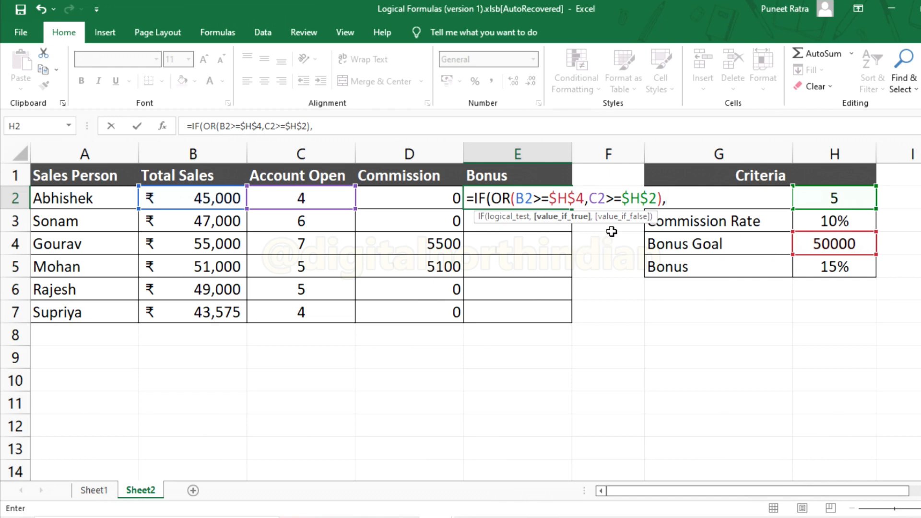
Step: Complete the E2 bonus formula with B2*$H$5 as the value if true and 0 as the value if false
{"action": "left_click", "coordinate": [182, 201]}
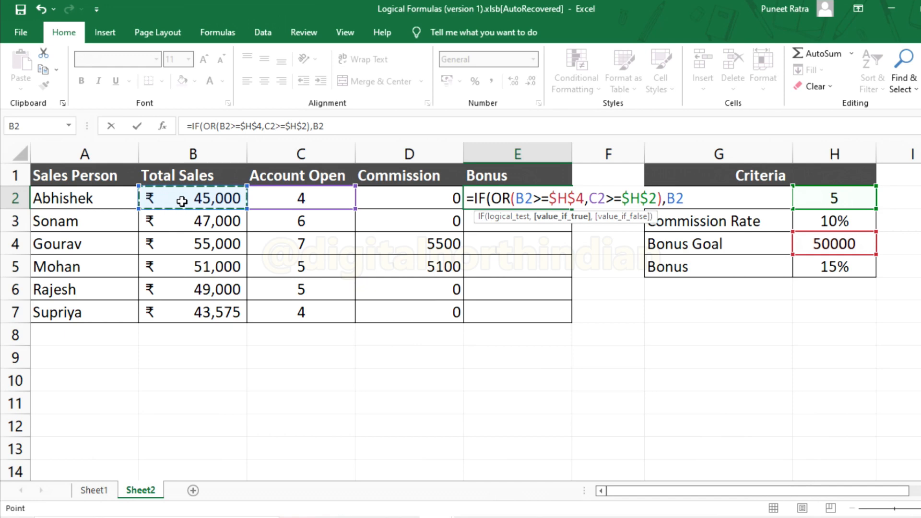
{"action": "type", "text": "*"}
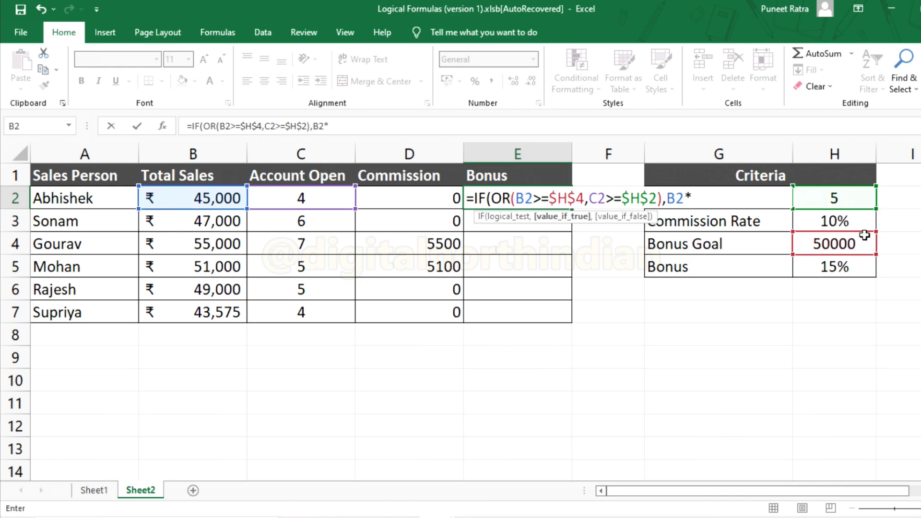
{"action": "left_click", "coordinate": [859, 265]}
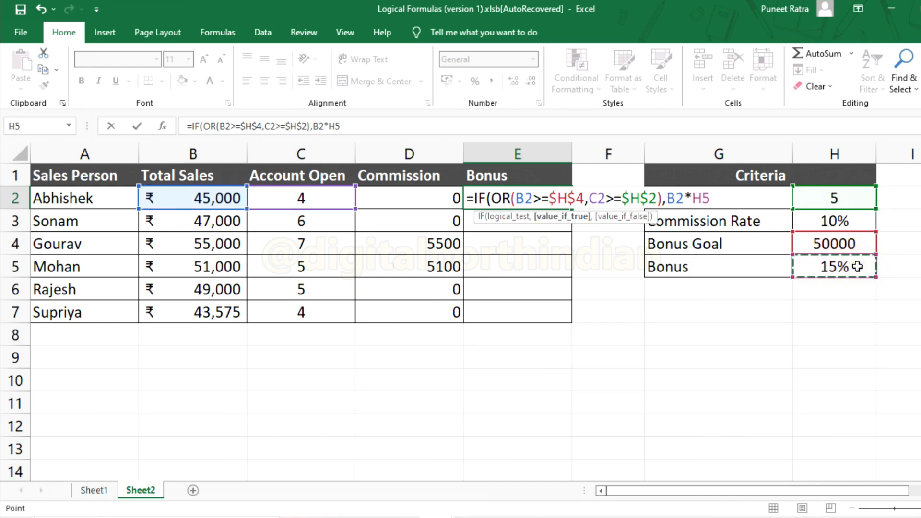
{"action": "key", "text": "F4"}
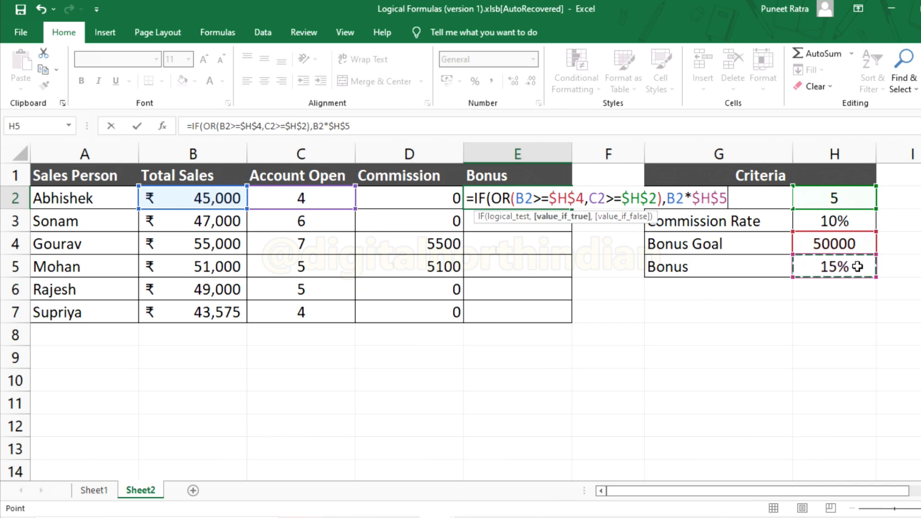
{"action": "type", "text": ","}
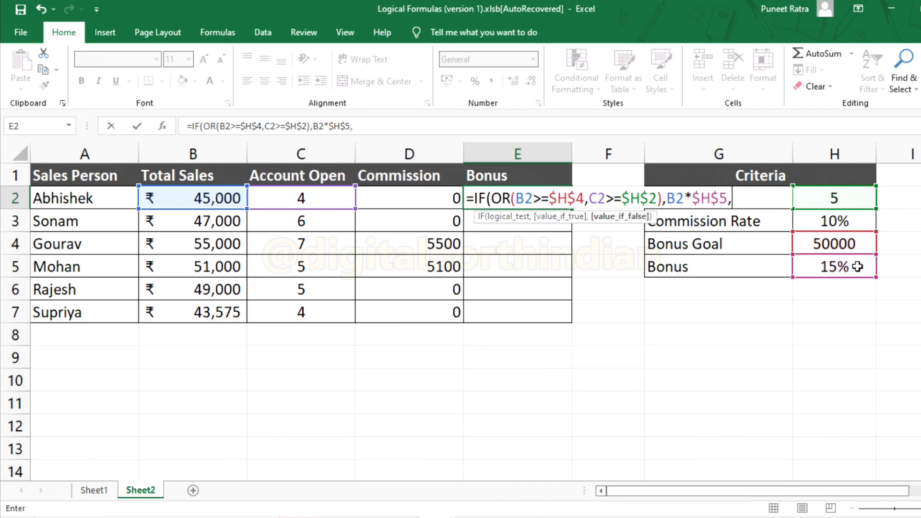
{"action": "type", "text": "0"}
{"action": "key", "text": "Return"}
Step: Fill the bonus formula from E2 down to E7 for the other sales persons
{"action": "key", "text": "Up"}
{"action": "key", "text": "shift+Down"}
{"action": "key", "text": "shift+Down"}
{"action": "key", "text": "shift+Down"}
{"action": "key", "text": "shift+Down"}
{"action": "key", "text": "shift+Down"}
{"action": "key", "text": "ctrl+d"}
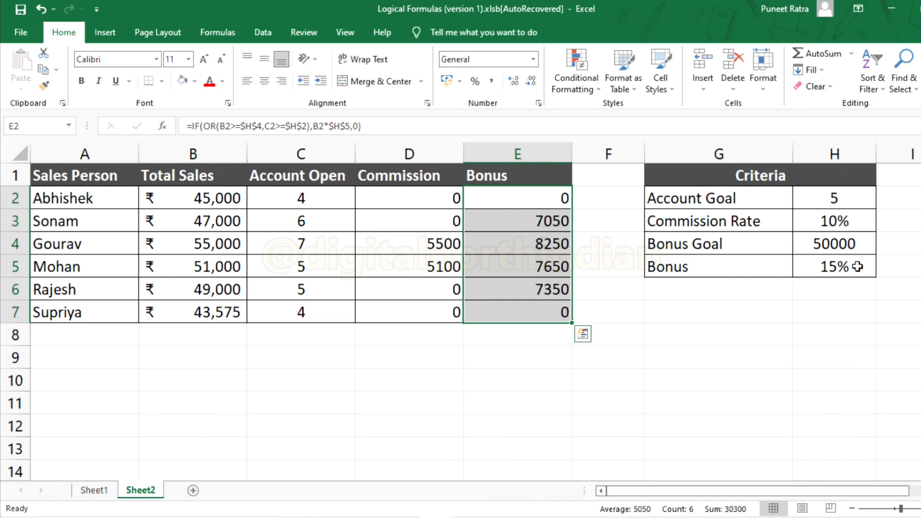
Step: Check the bonus results in E3:E6 and compare them with the AND-based commission in D4
{"action": "left_click", "coordinate": [529, 245]}
{"action": "left_click", "coordinate": [548, 224]}
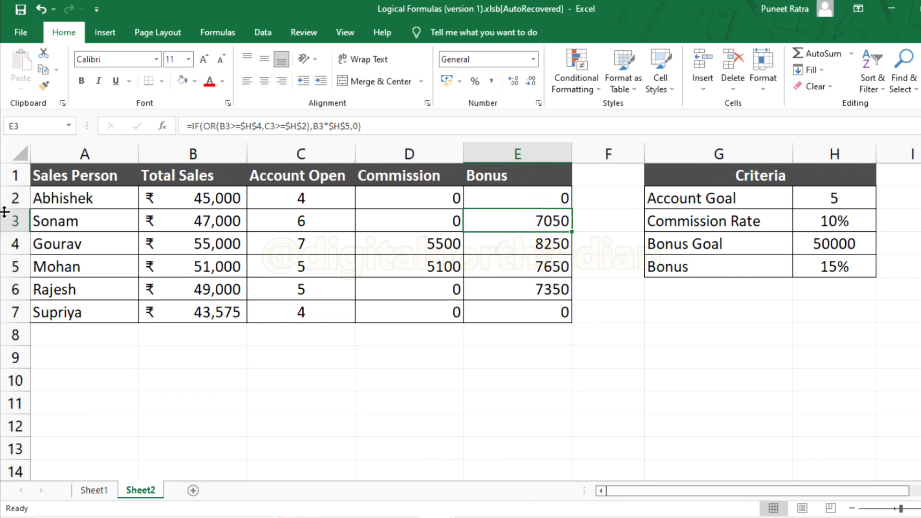
{"action": "left_click_drag", "start_coordinate": [554, 226], "coordinate": [554, 291]}
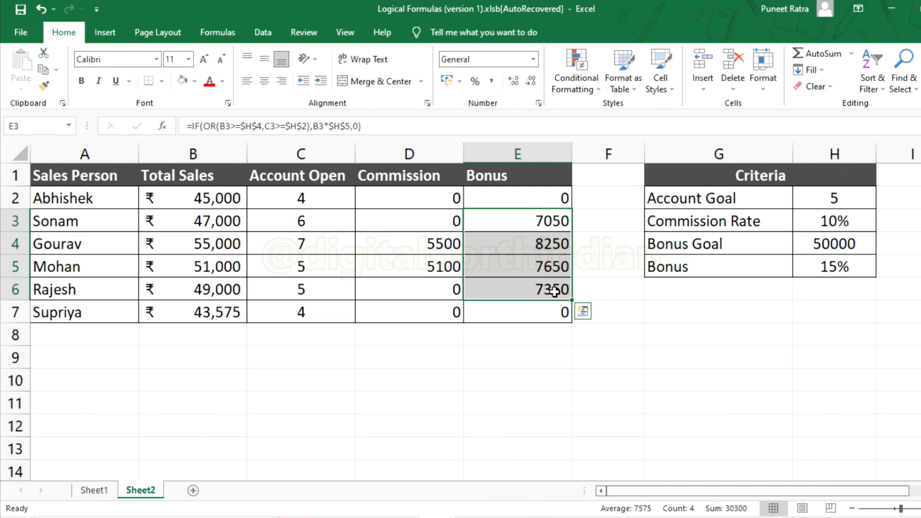
{"action": "left_click", "coordinate": [447, 243]}
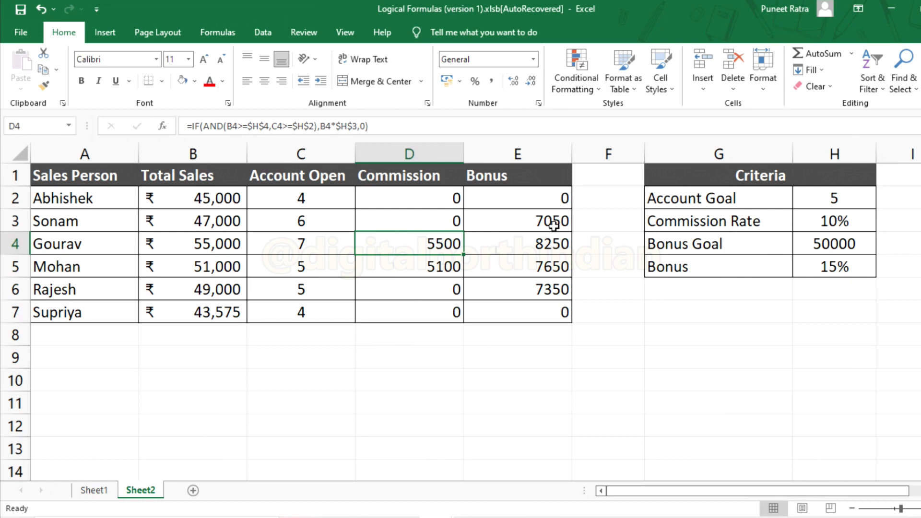
{"action": "left_click_drag", "start_coordinate": [557, 226], "coordinate": [556, 288]}
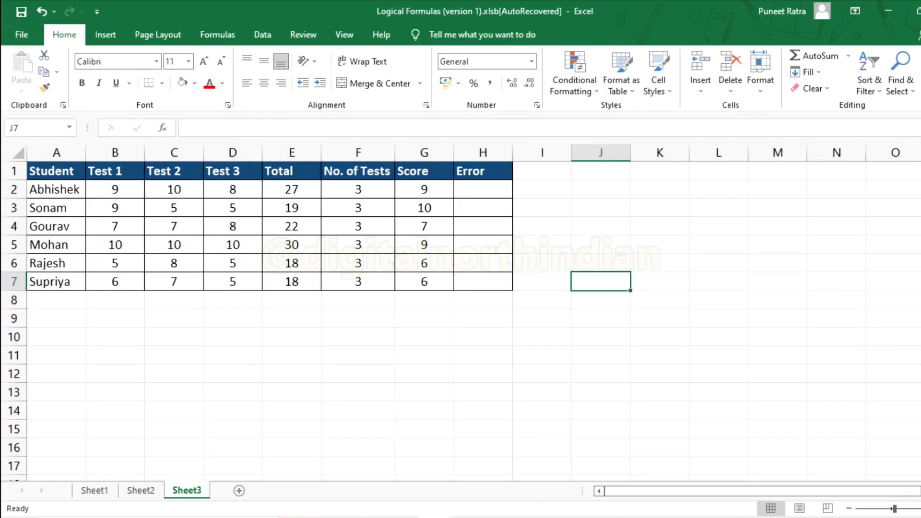
Step: Examine the student scores in G2:G7 and the Error column on Sheet3
{"action": "left_click", "coordinate": [920, 509]}
{"action": "left_click", "coordinate": [920, 509]}
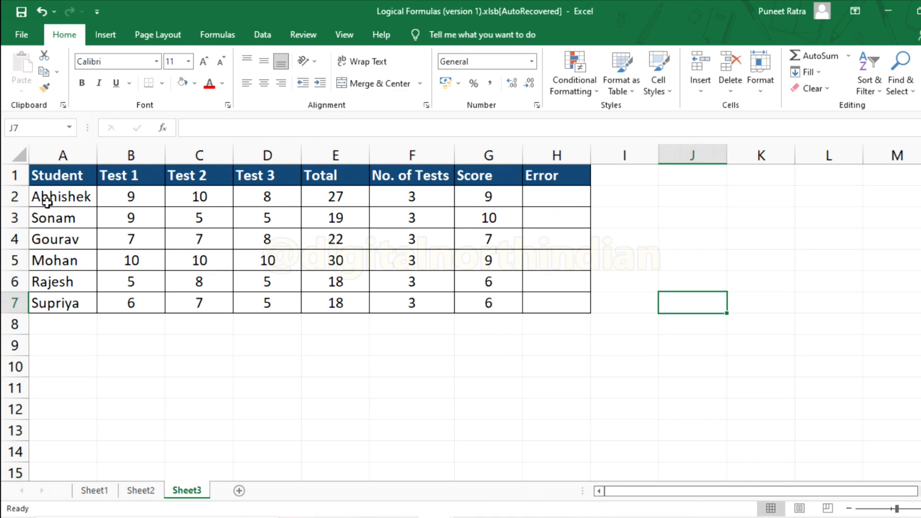
{"action": "left_click", "coordinate": [512, 193]}
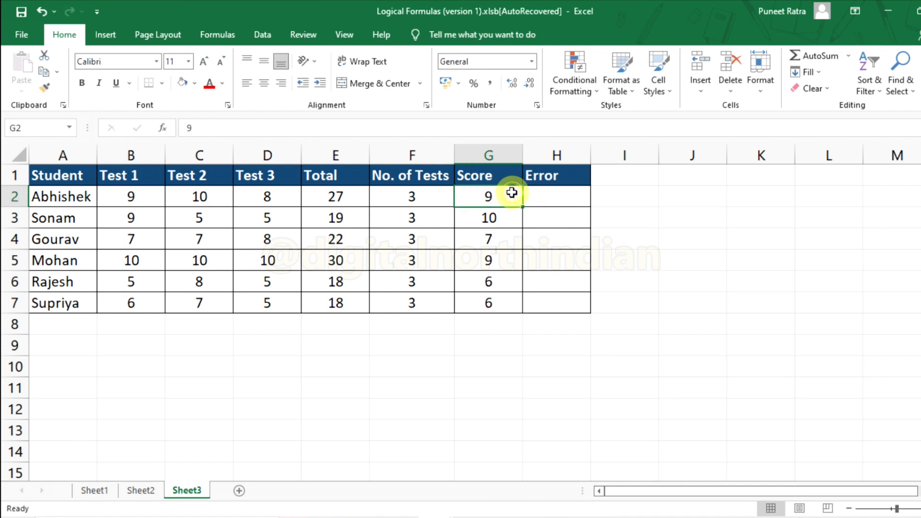
{"action": "left_click_drag", "start_coordinate": [510, 200], "coordinate": [502, 301]}
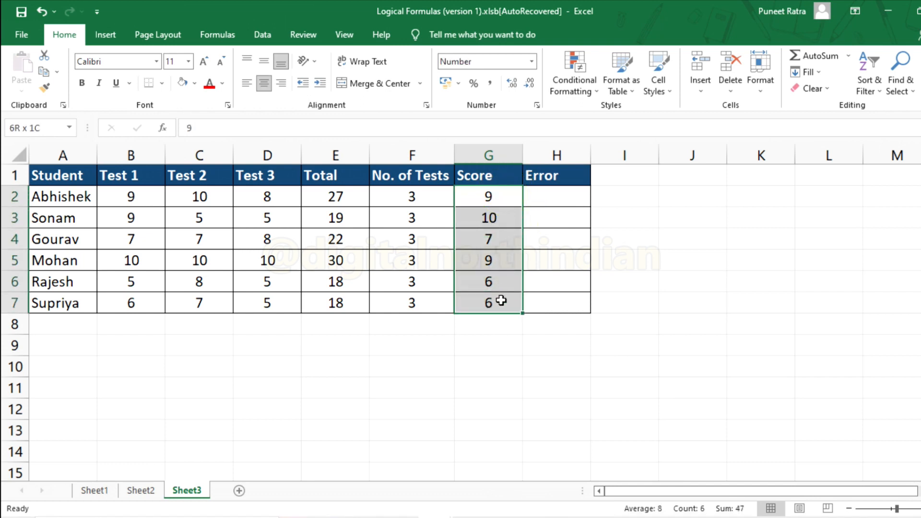
{"action": "left_click", "coordinate": [541, 196]}
{"action": "left_click", "coordinate": [633, 370]}
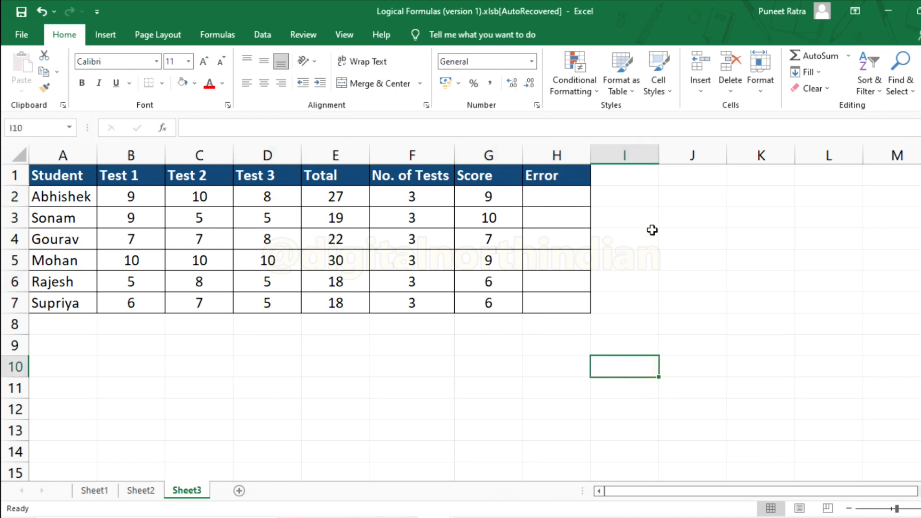
Step: Examine the scores in G2:G7 and compare the score in G2 with the test marks in B2:D2
{"action": "left_click_drag", "start_coordinate": [499, 197], "coordinate": [491, 304]}
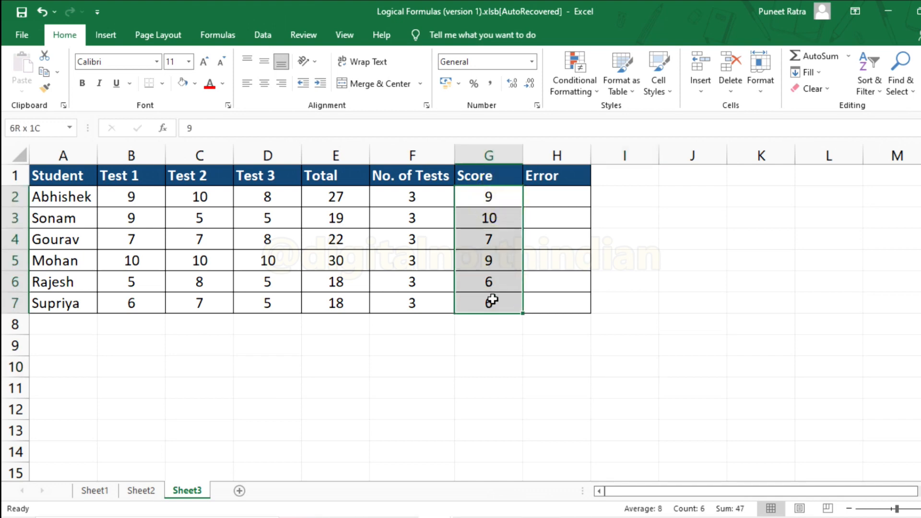
{"action": "left_click", "coordinate": [551, 197]}
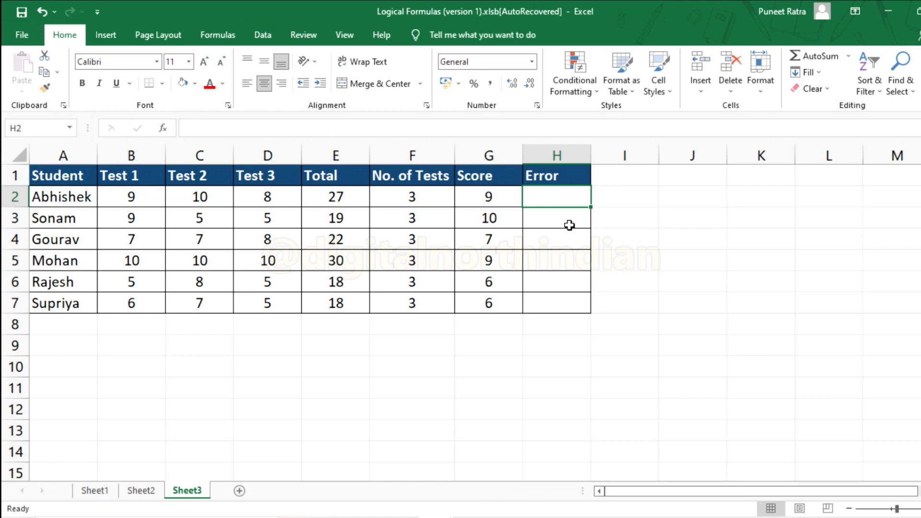
{"action": "type", "text": "="}
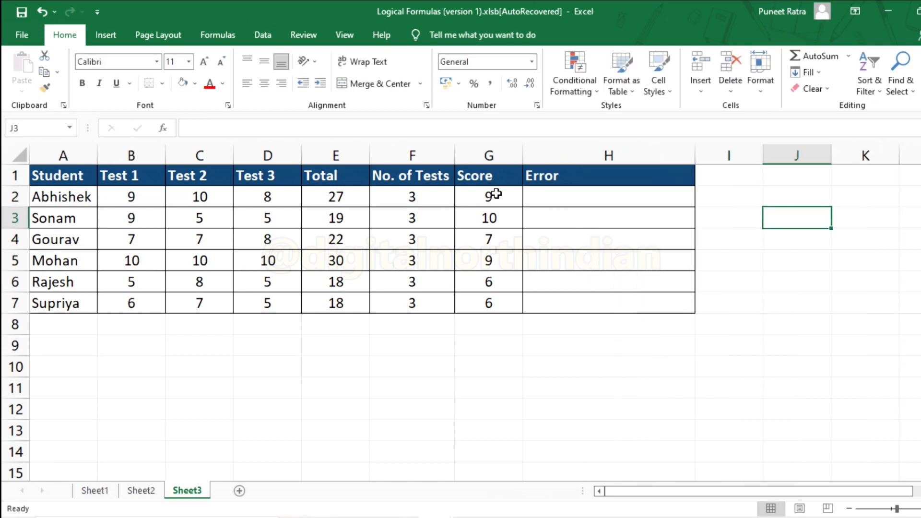
{"action": "left_click_drag", "start_coordinate": [493, 197], "coordinate": [497, 283]}
{"action": "left_click_drag", "start_coordinate": [499, 195], "coordinate": [500, 302]}
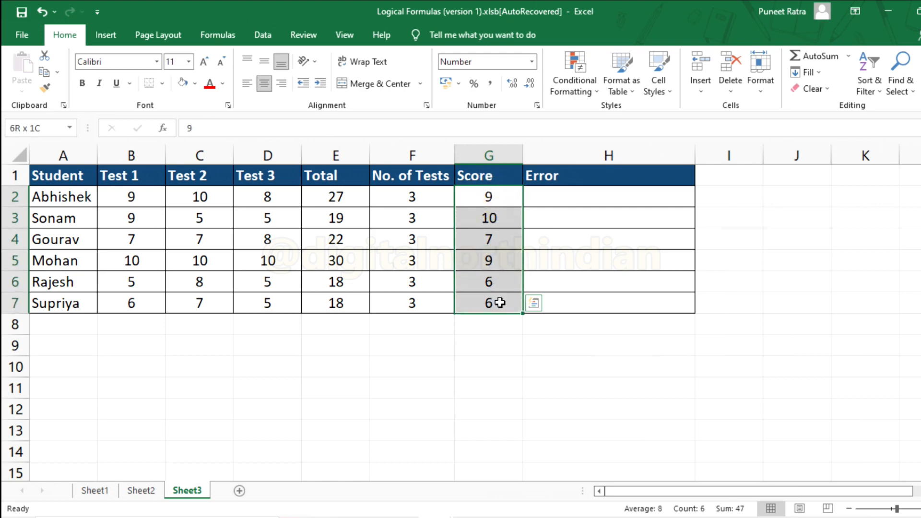
{"action": "left_click", "coordinate": [499, 366]}
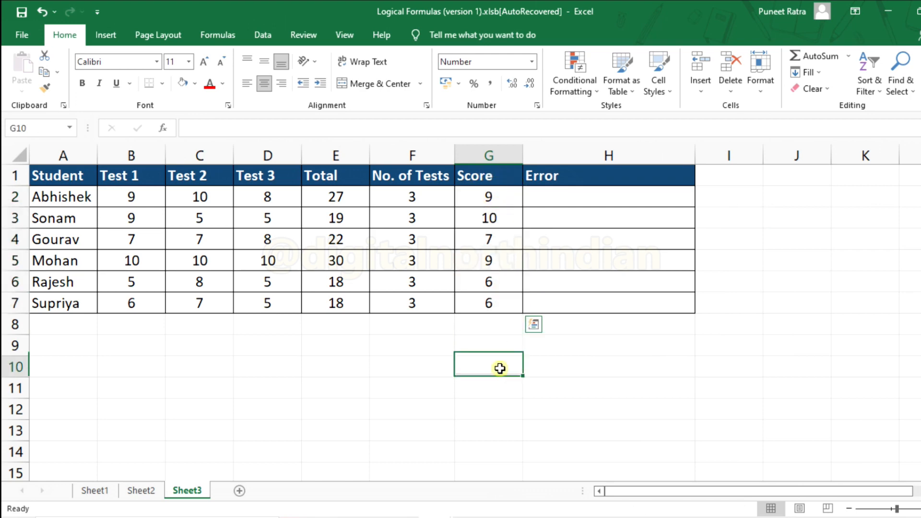
{"action": "left_click", "coordinate": [500, 196]}
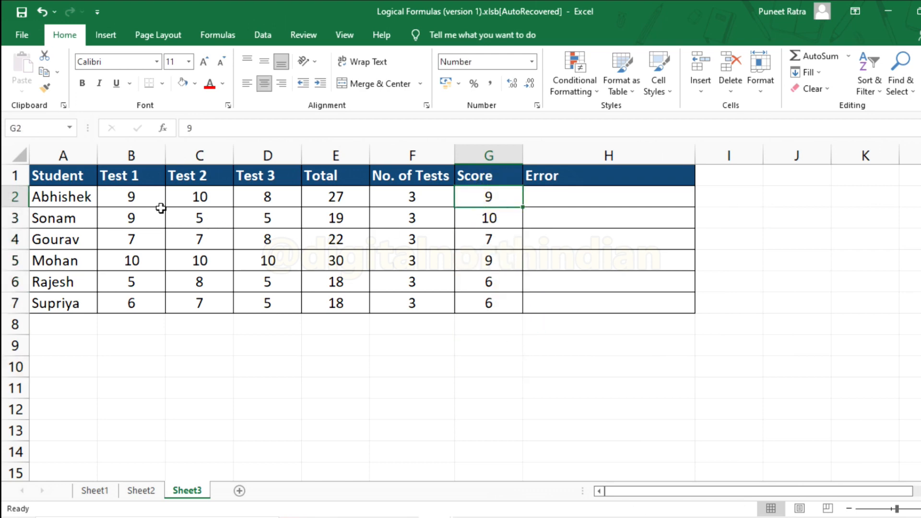
{"action": "left_click_drag", "start_coordinate": [131, 196], "coordinate": [250, 201]}
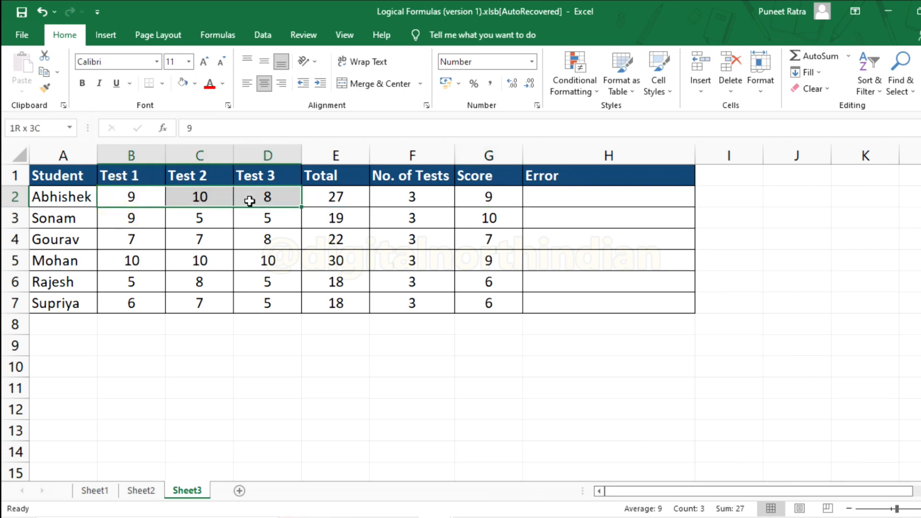
Step: Start an IFERROR formula in H2 with E2/F2=G2 as the value to evaluate
{"action": "left_click", "coordinate": [609, 197]}
{"action": "type", "text": "=iferr"}
{"action": "key", "text": "Tab"}
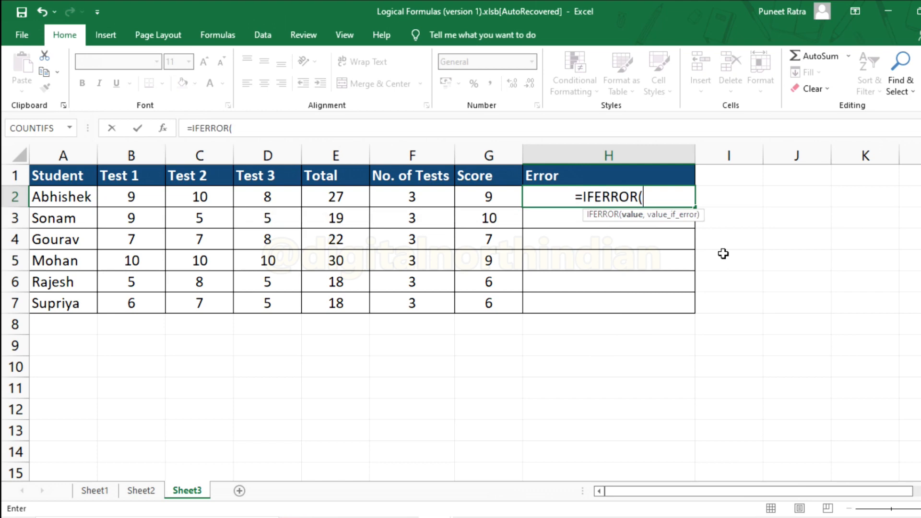
{"action": "key", "text": "Left"}
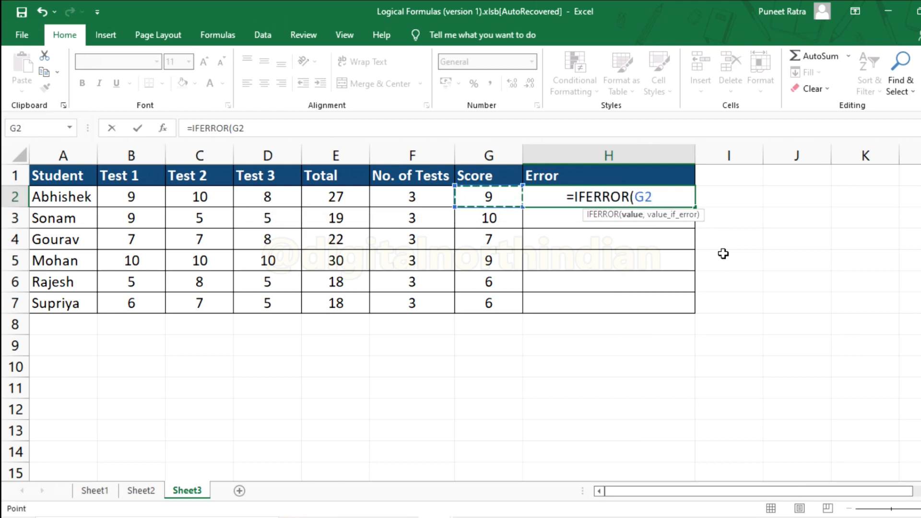
{"action": "key", "text": "Left"}
{"action": "key", "text": "Left"}
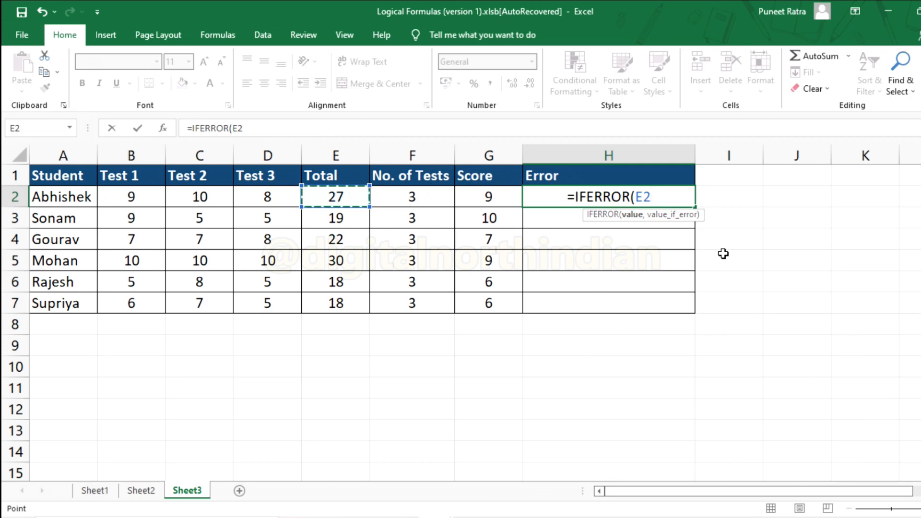
{"action": "type", "text": "/"}
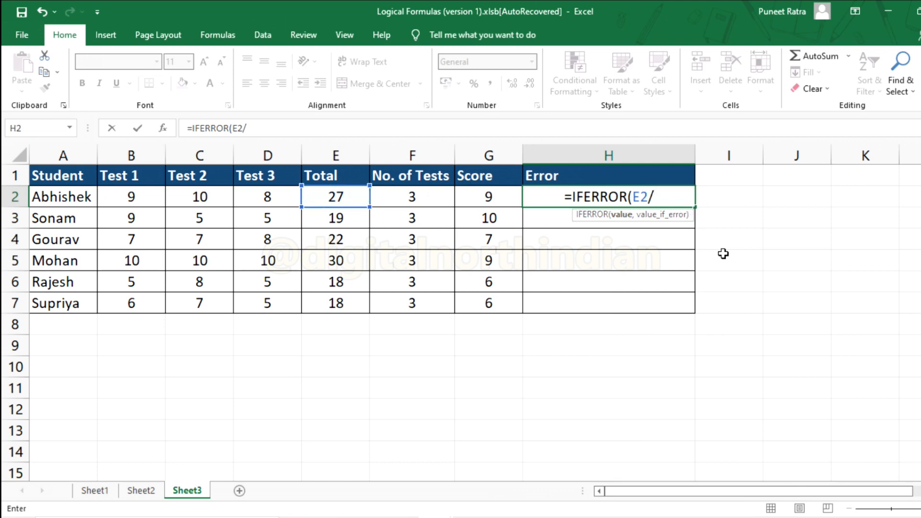
{"action": "key", "text": "Left"}
{"action": "key", "text": "Left"}
{"action": "key", "text": "Left"}
{"action": "key", "text": "Right"}
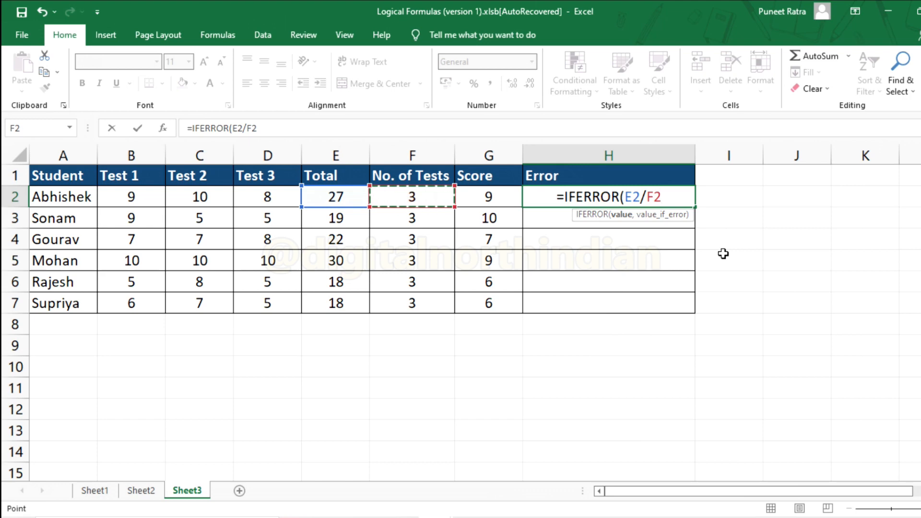
{"action": "type", "text": "="}
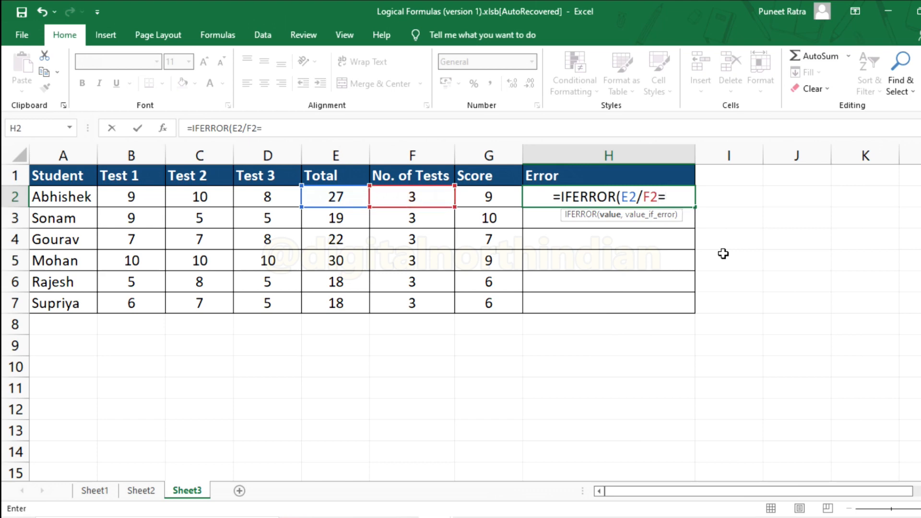
{"action": "key", "text": "Left"}
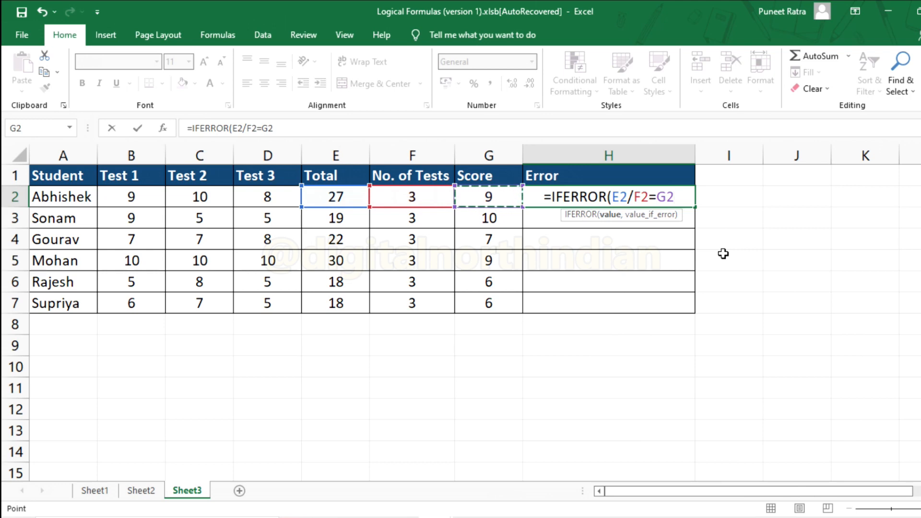
Step: Complete the H2 formula with "ERROR" as the value if error
{"action": "type", "text": ","}
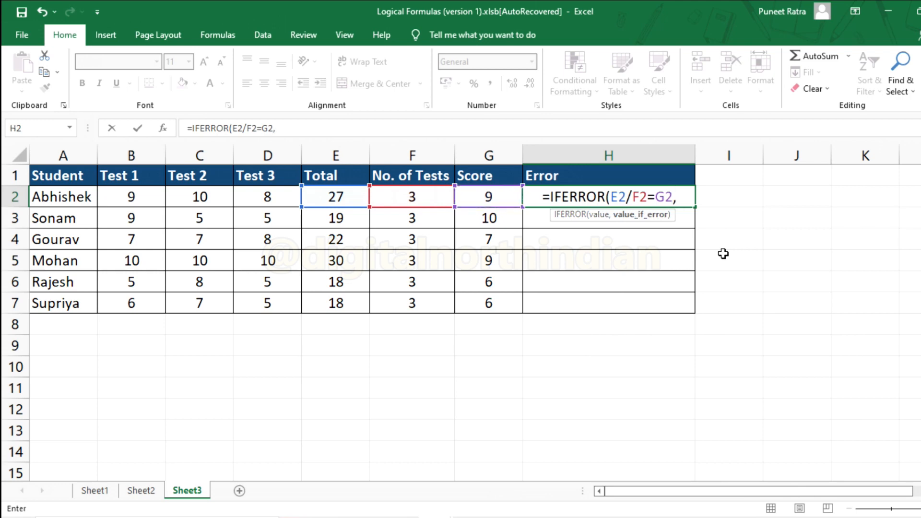
{"action": "type", "text": "\""}
{"action": "type", "text": "ERR"}
{"action": "type", "text": "OR"}
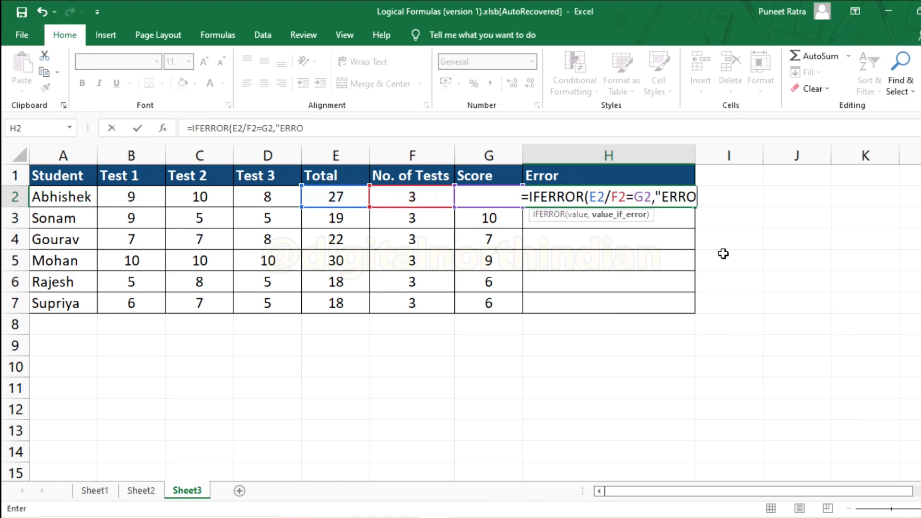
{"action": "type", "text": "\""}
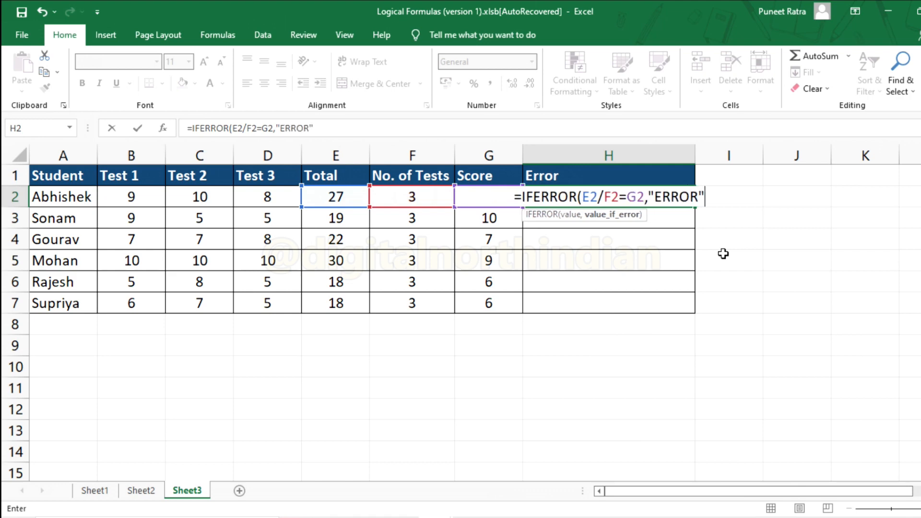
{"action": "type", "text": ")"}
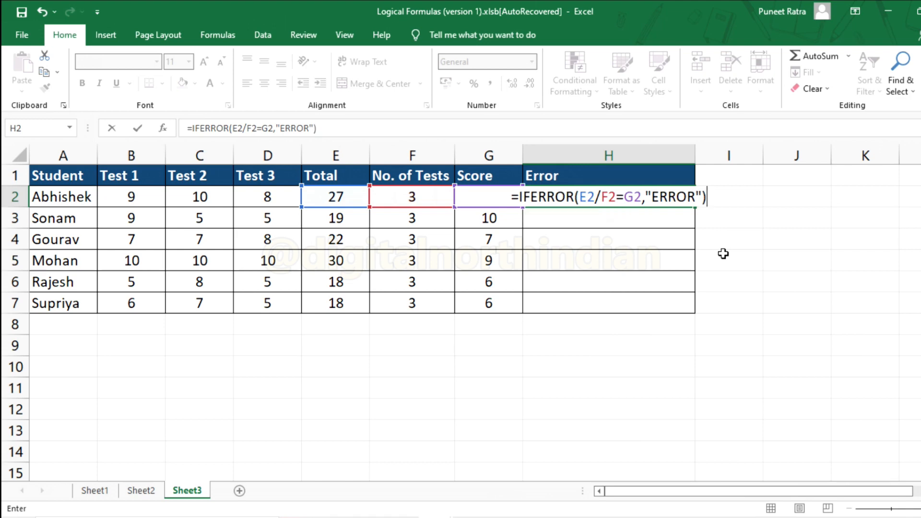
{"action": "key", "text": "Return"}
{"action": "key", "text": "Up"}
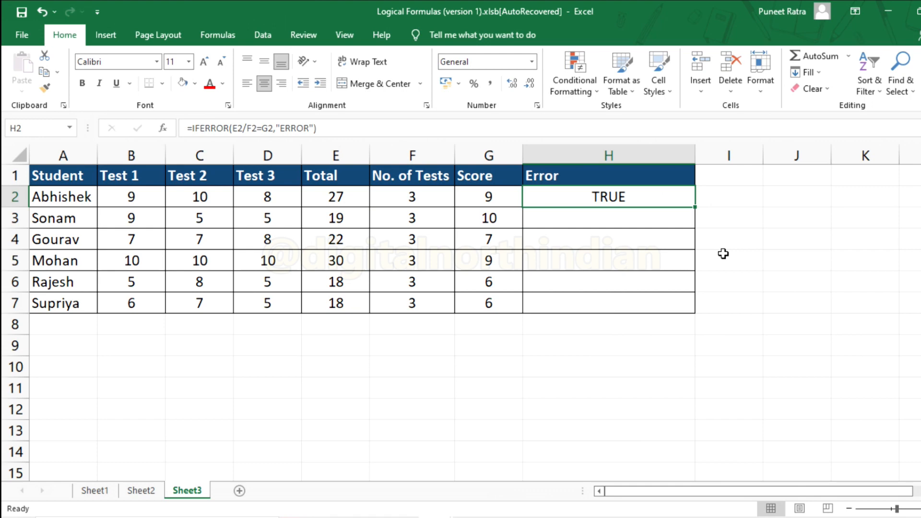
Step: Fill the IFERROR formula from H2 down to H7 for the other students
{"action": "key", "text": "Left"}
{"action": "key", "text": "Right"}
{"action": "key", "text": "shift+Down"}
{"action": "key", "text": "shift+Down"}
{"action": "key", "text": "shift+Down"}
{"action": "key", "text": "shift+Down"}
{"action": "key", "text": "shift+Down"}
{"action": "key", "text": "ctrl+d"}
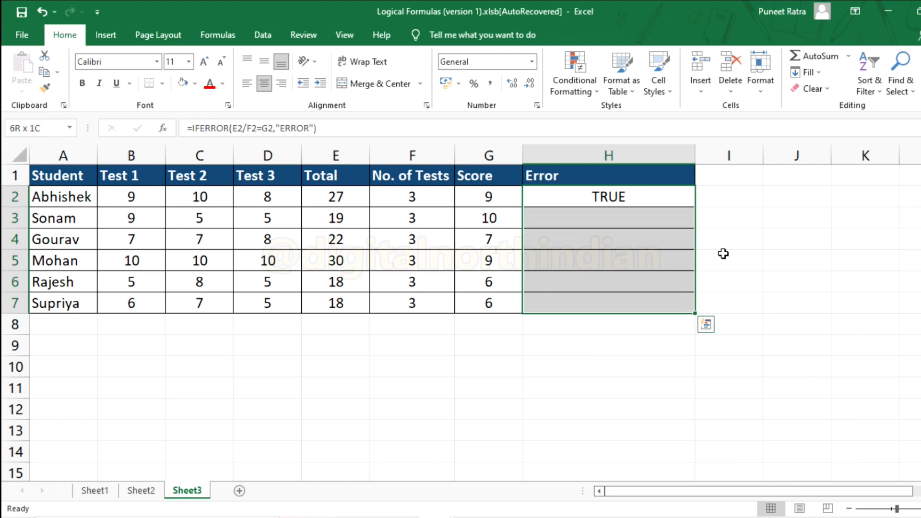
Step: Check the formula results in H2:H5 and compare the score in G3 with its result in H3
{"action": "key", "text": "Down"}
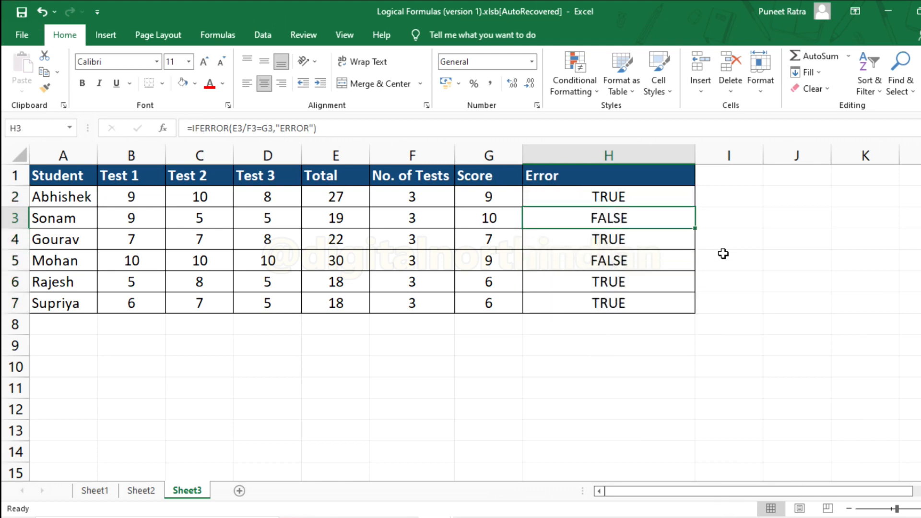
{"action": "key", "text": "Down"}
{"action": "key", "text": "Down"}
{"action": "key", "text": "Up"}
{"action": "key", "text": "Up"}
{"action": "key", "text": "Up"}
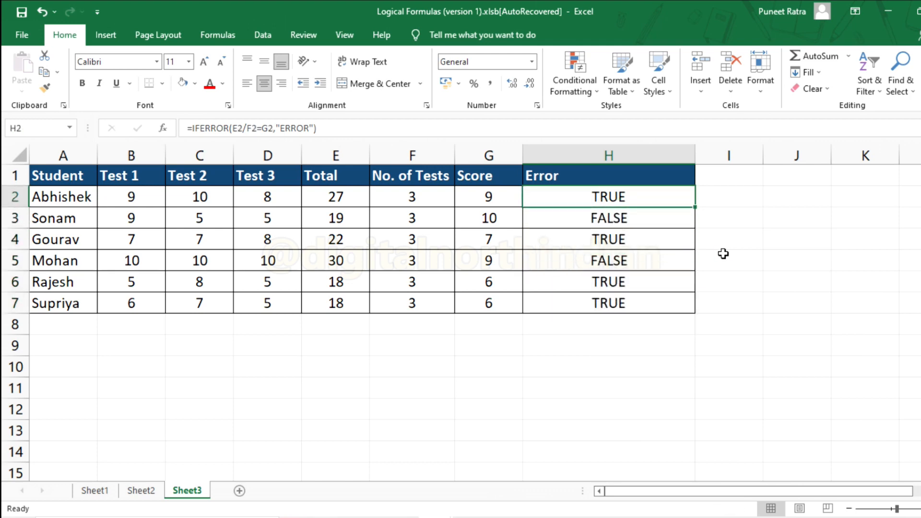
{"action": "key", "text": "Left"}
{"action": "key", "text": "Down"}
{"action": "key", "text": "Right"}
{"action": "key", "text": "Right"}
Step: Replace the score in G3 with the formula =AVERAGE(B3:D3)
{"action": "key", "text": "Left"}
{"action": "key", "text": "Left"}
{"action": "type", "text": "=ave"}
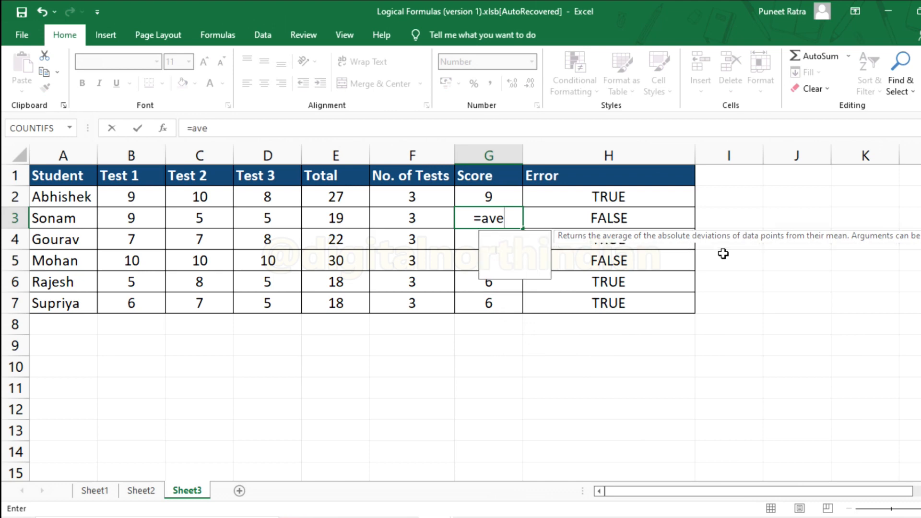
{"action": "key", "text": "Down"}
{"action": "key", "text": "Tab"}
{"action": "left_click_drag", "start_coordinate": [268, 218], "coordinate": [131, 218]}
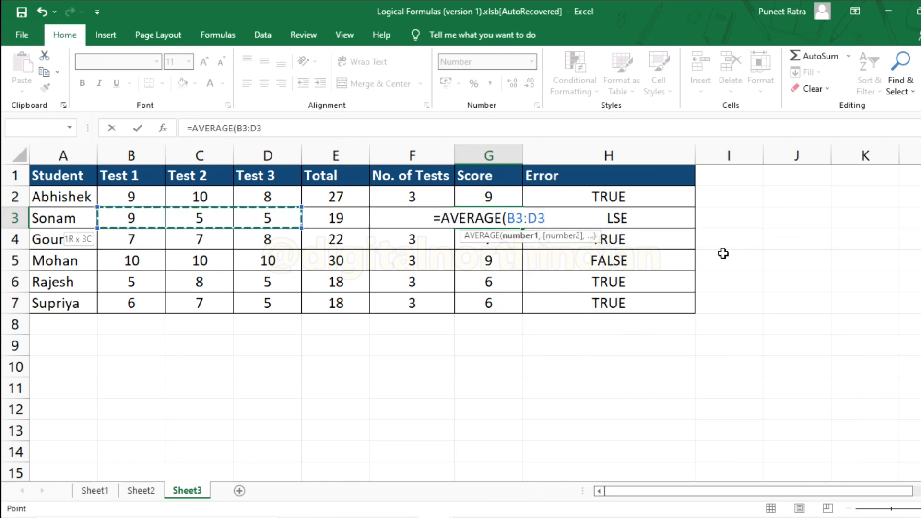
{"action": "type", "text": ")"}
{"action": "key", "text": "Return"}
{"action": "key", "text": "Up"}
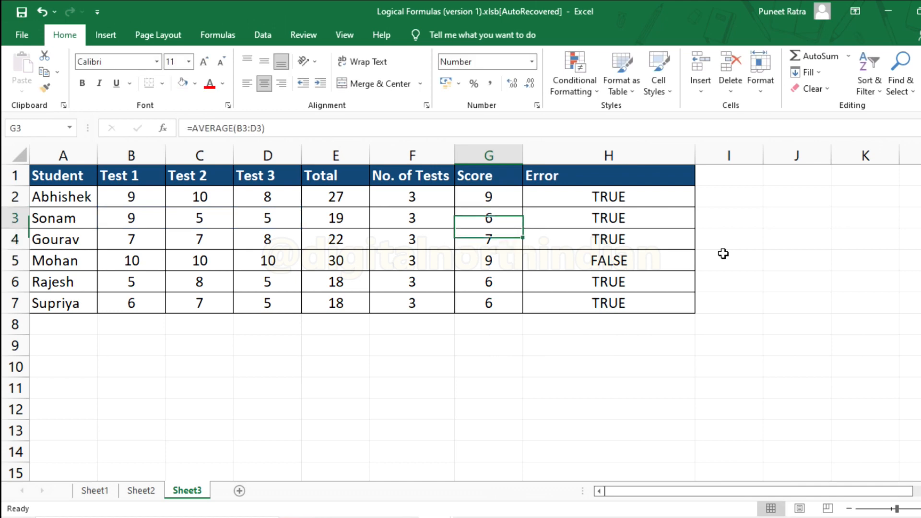
Step: Check the Error column results in H3:H5 against the corrected score in row 3
{"action": "key", "text": "Right"}
{"action": "key", "text": "Right"}
{"action": "key", "text": "Left"}
{"action": "key", "text": "Down"}
{"action": "key", "text": "Down"}
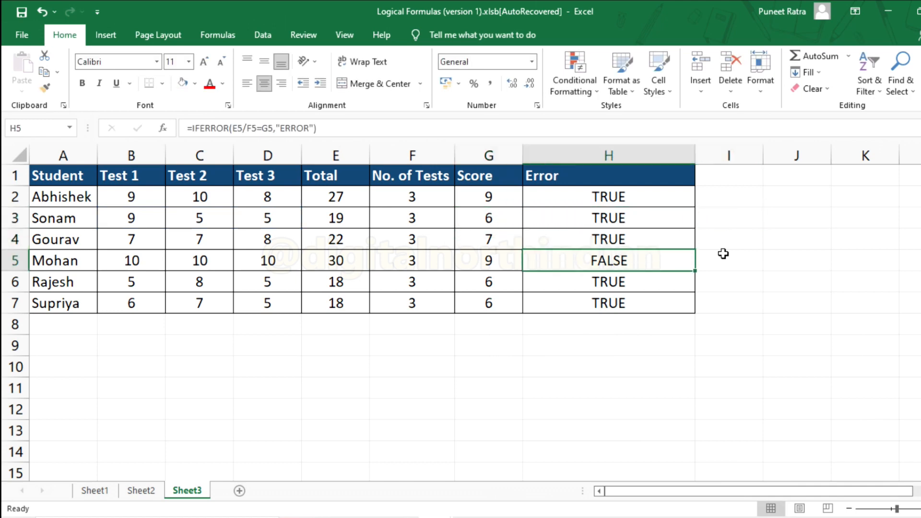
Step: Fill the AVERAGE formula from G3 down to G5 to correct the scores in those rows
{"action": "key", "text": "Up"}
{"action": "key", "text": "Up"}
{"action": "key", "text": "Left"}
{"action": "key", "text": "Left"}
{"action": "key", "text": "Right"}
{"action": "key", "text": "shift+Down"}
{"action": "key", "text": "shift+Down"}
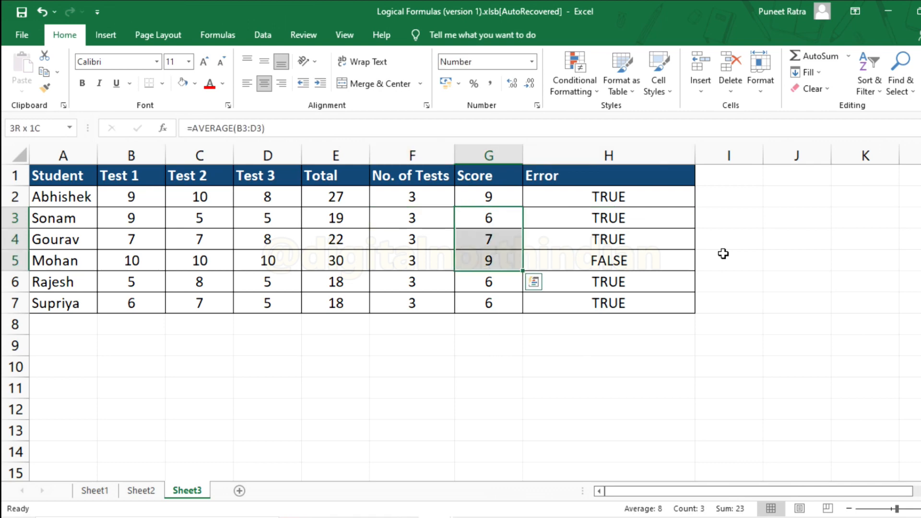
{"action": "key", "text": "ctrl+d"}
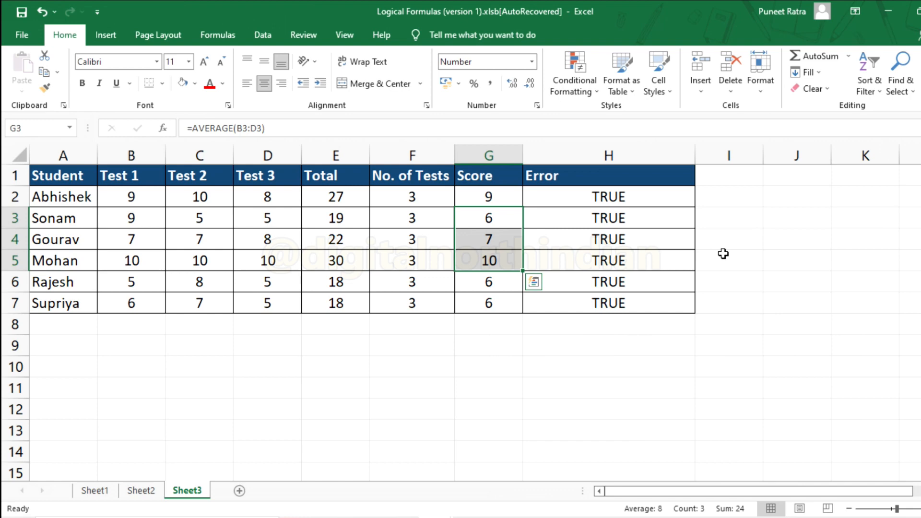
{"action": "left_click", "coordinate": [587, 290]}
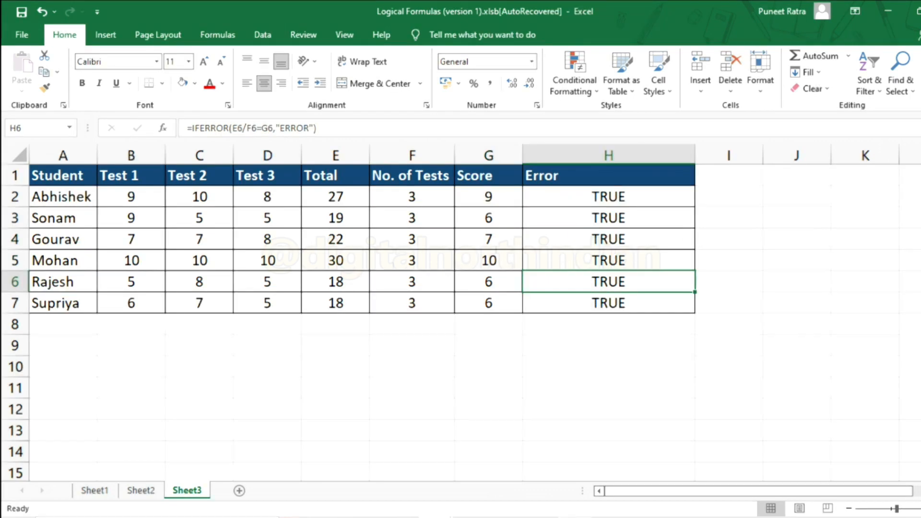